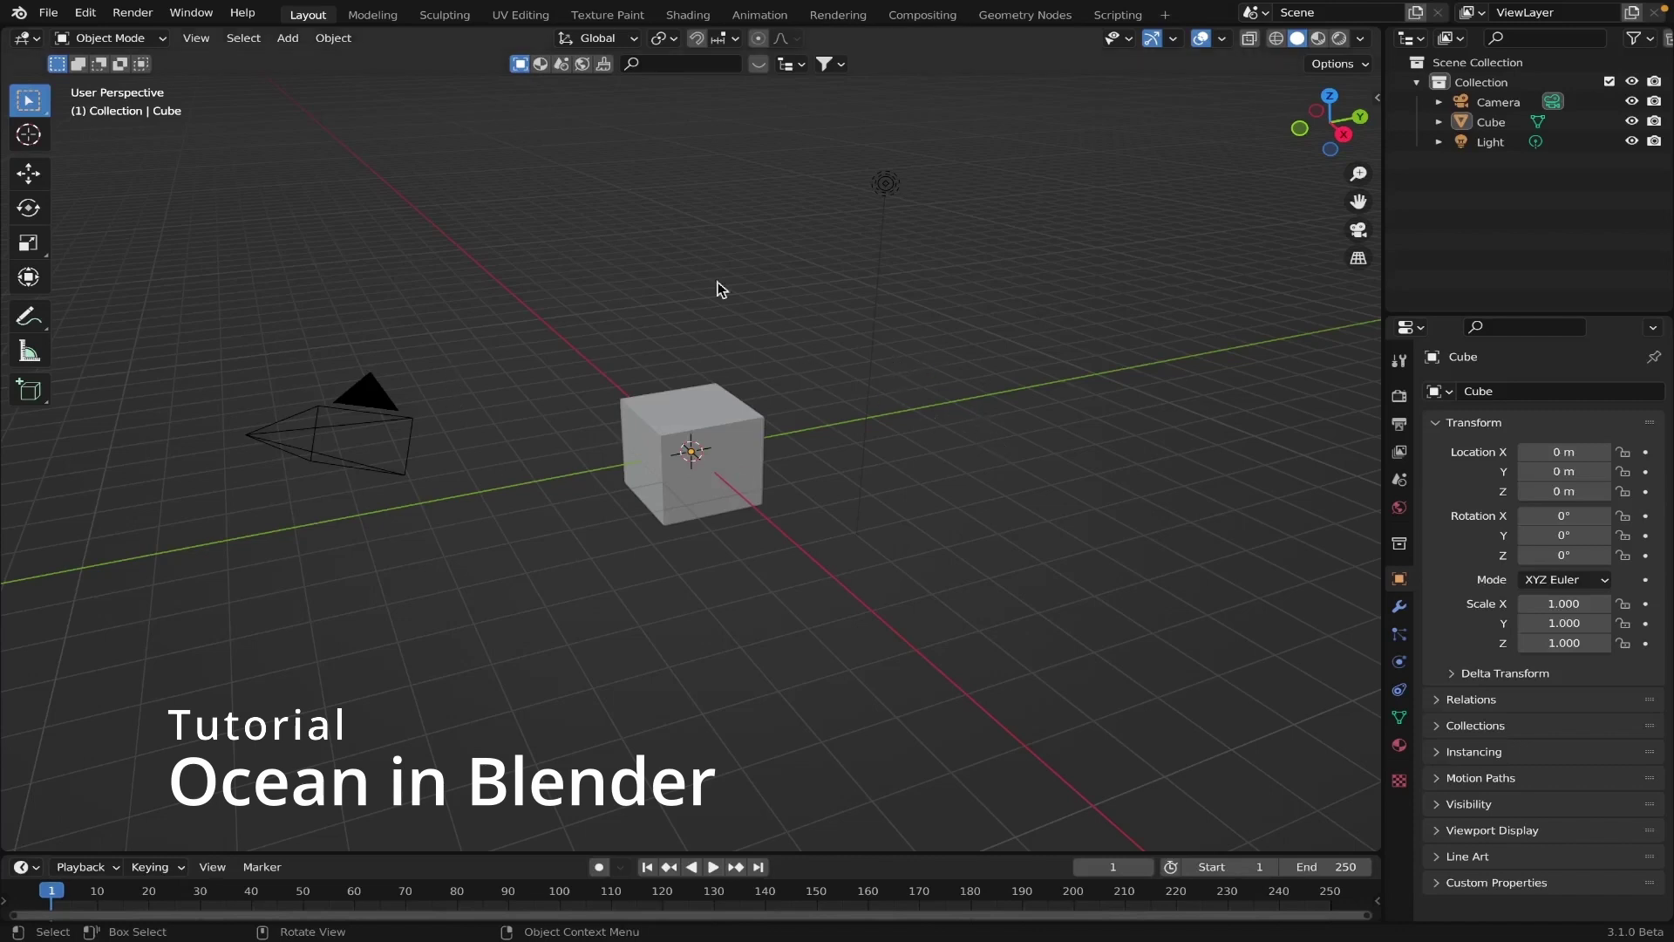
Step: Delete the default camera, cube and light from the scene
key(a)
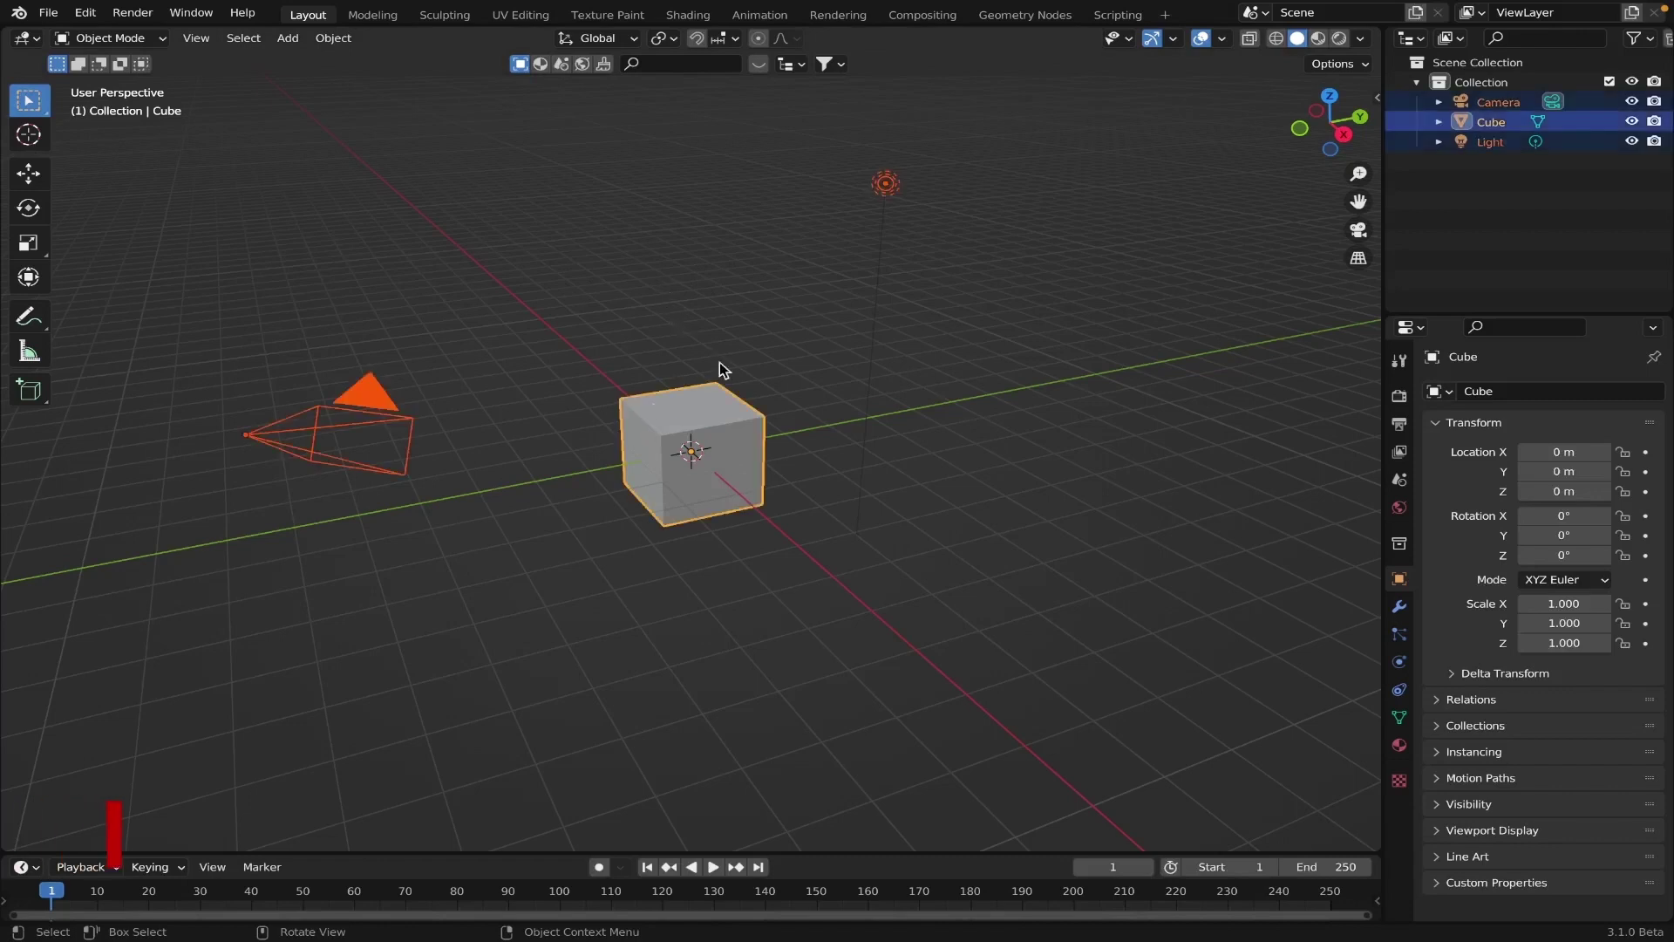
key(x)
click(674, 310)
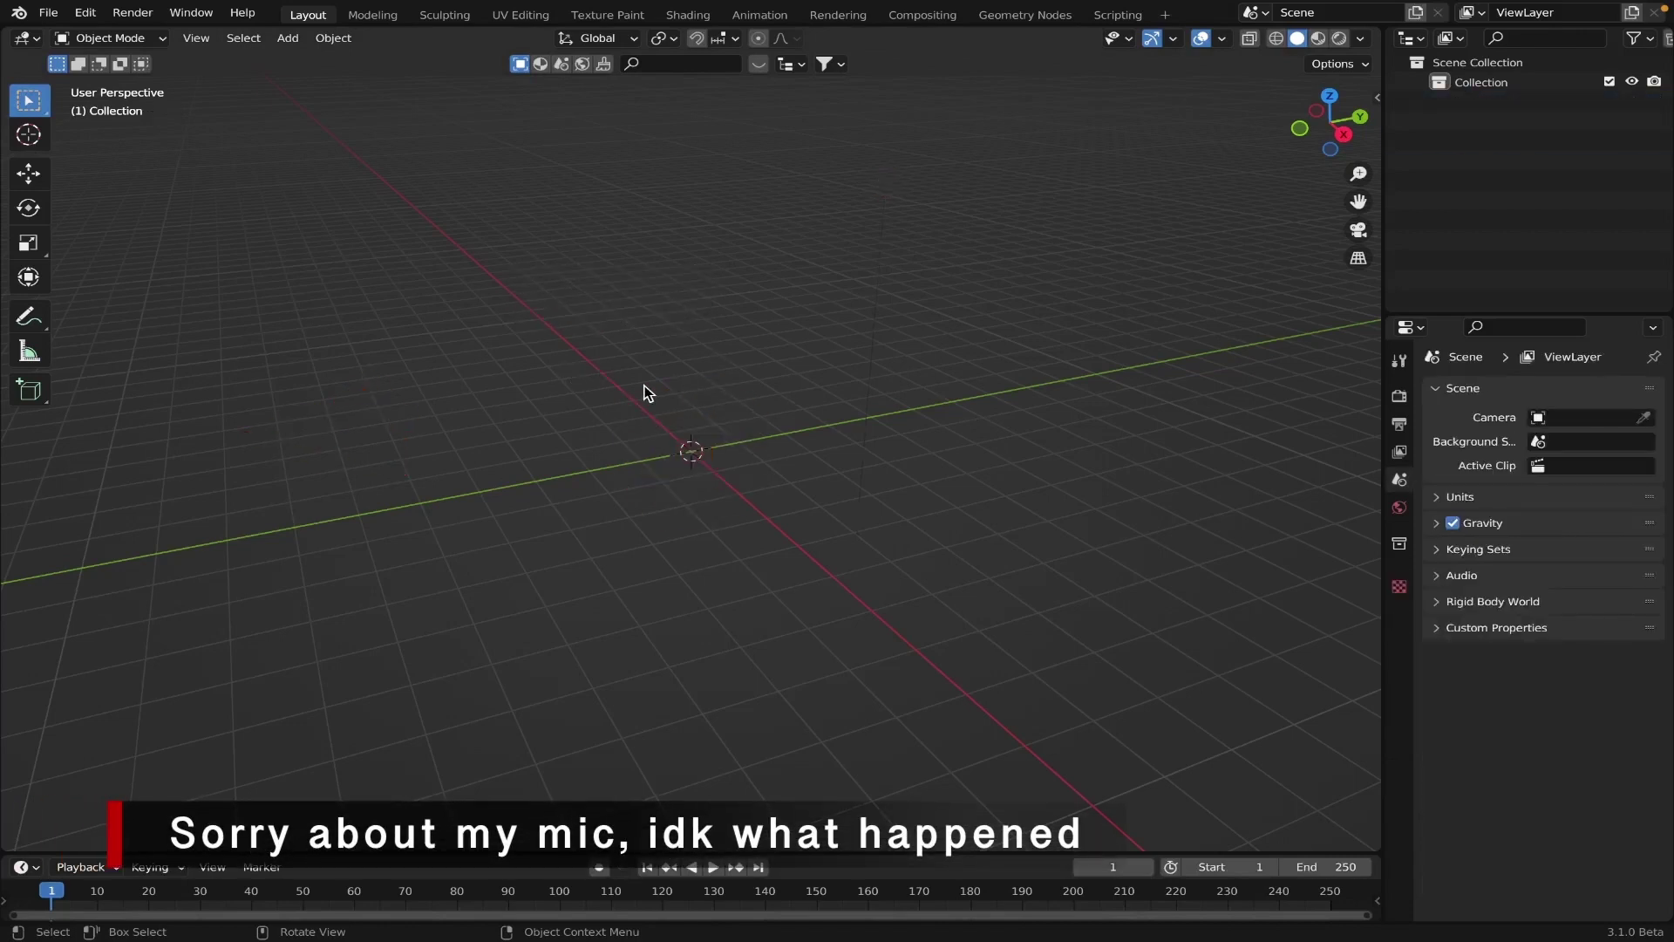
Step: Add a mesh plane, scale it up to about 8.58, and keep it selected
key(shift+a)
mouse_move(644, 388)
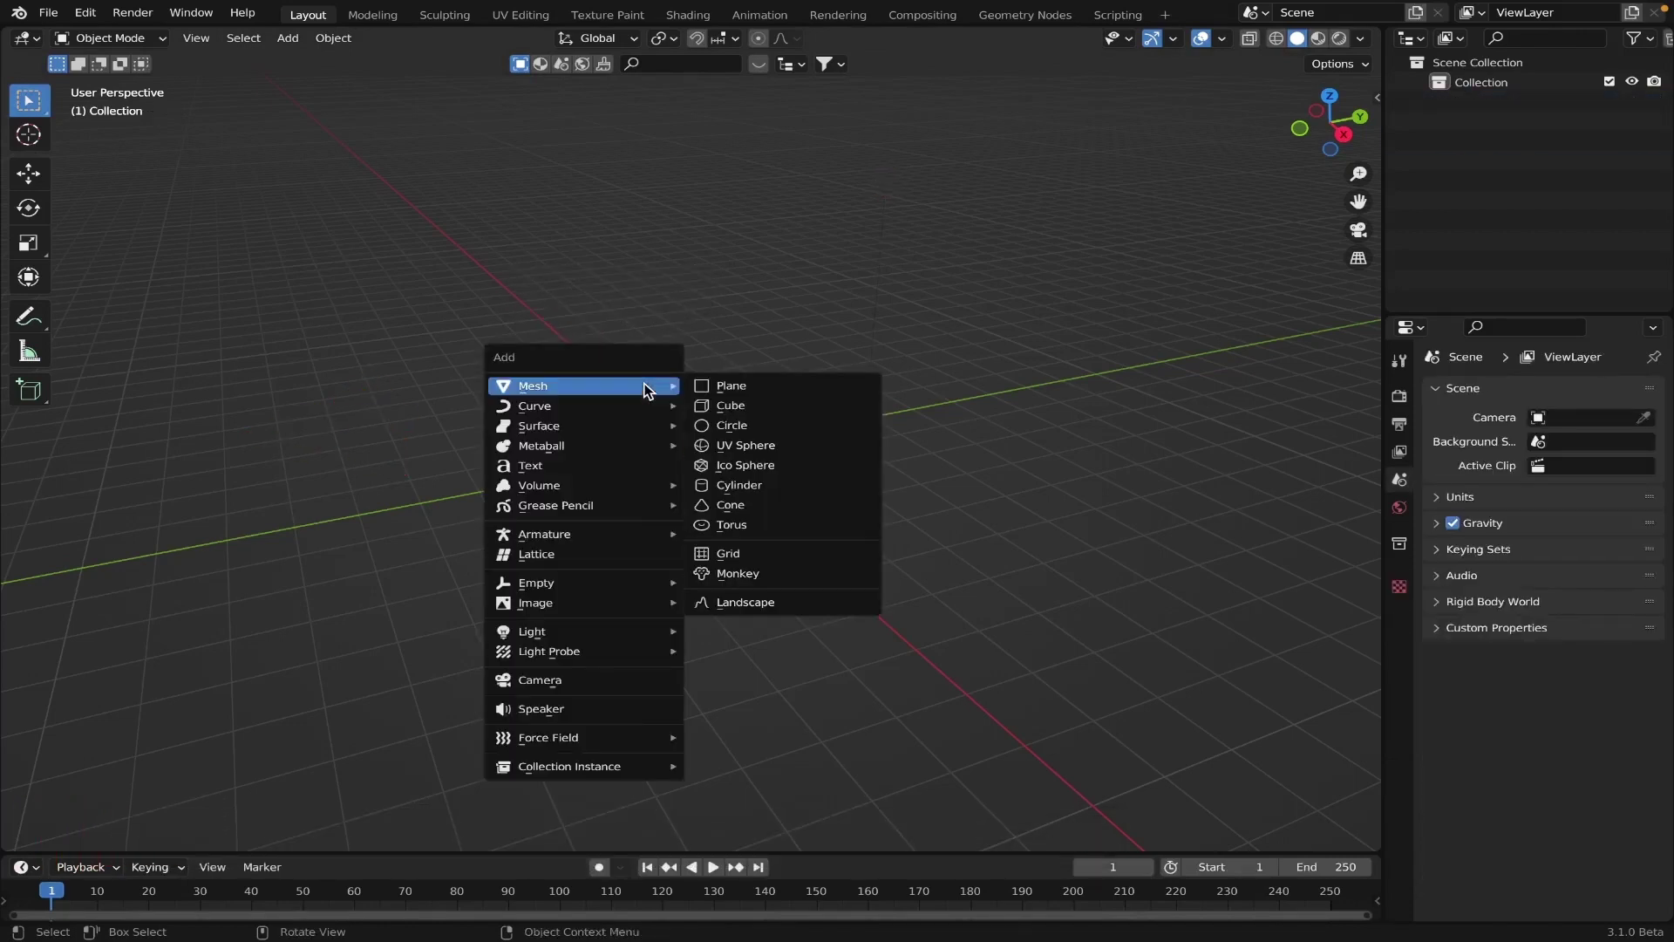
click(730, 388)
key(s)
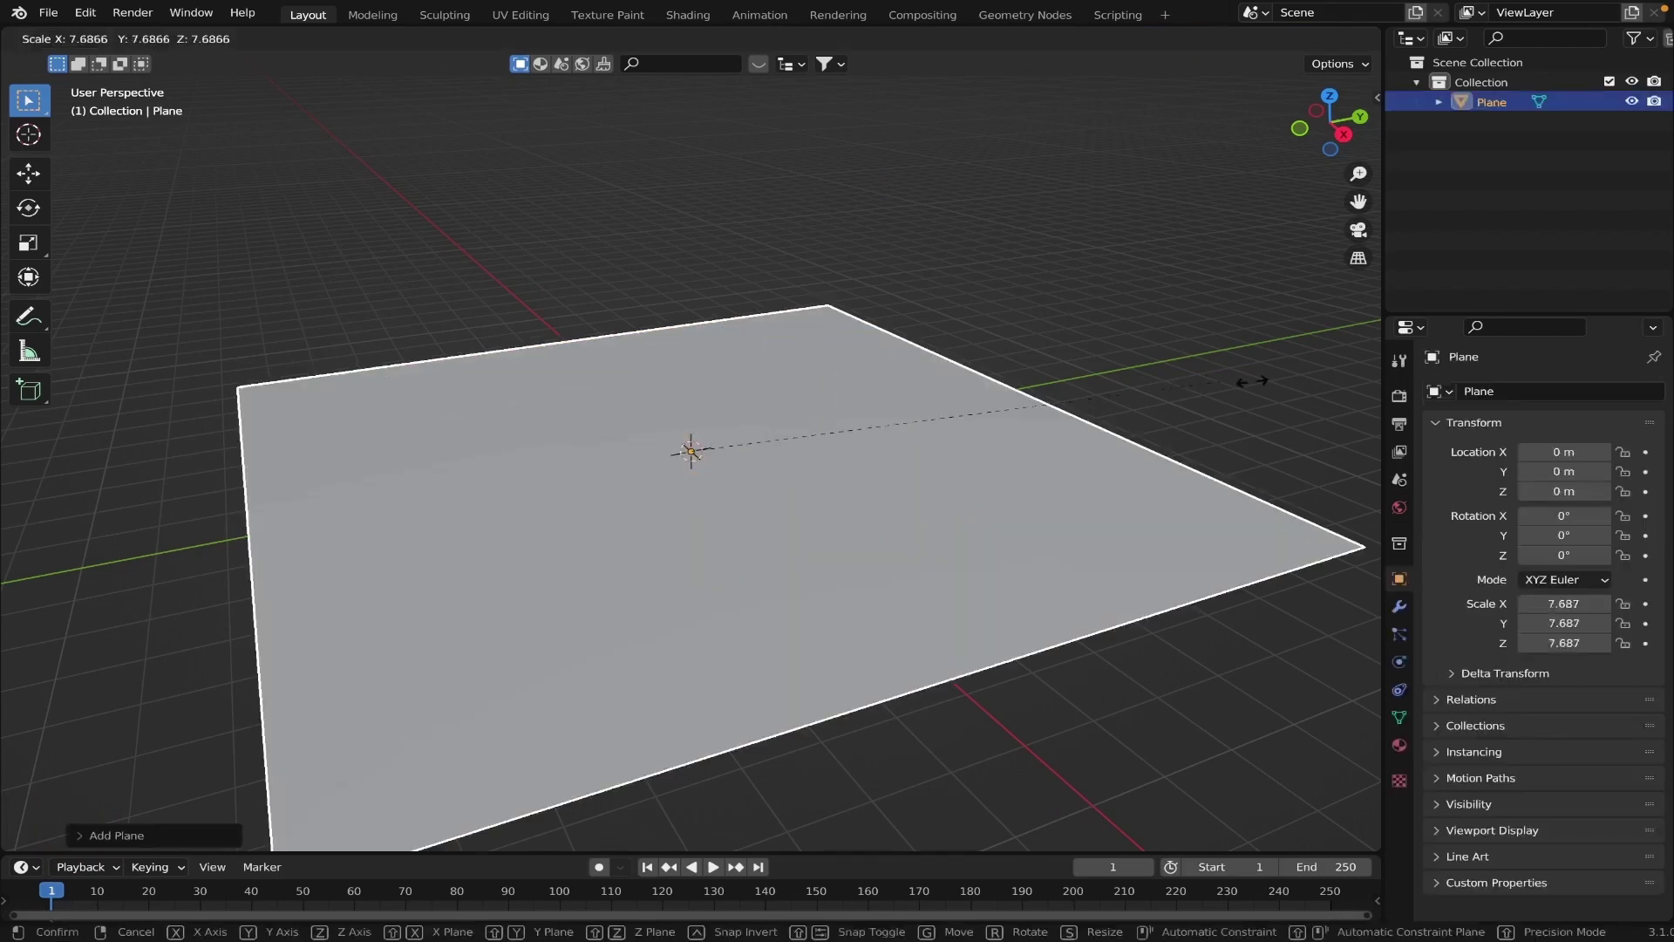
click(1241, 373)
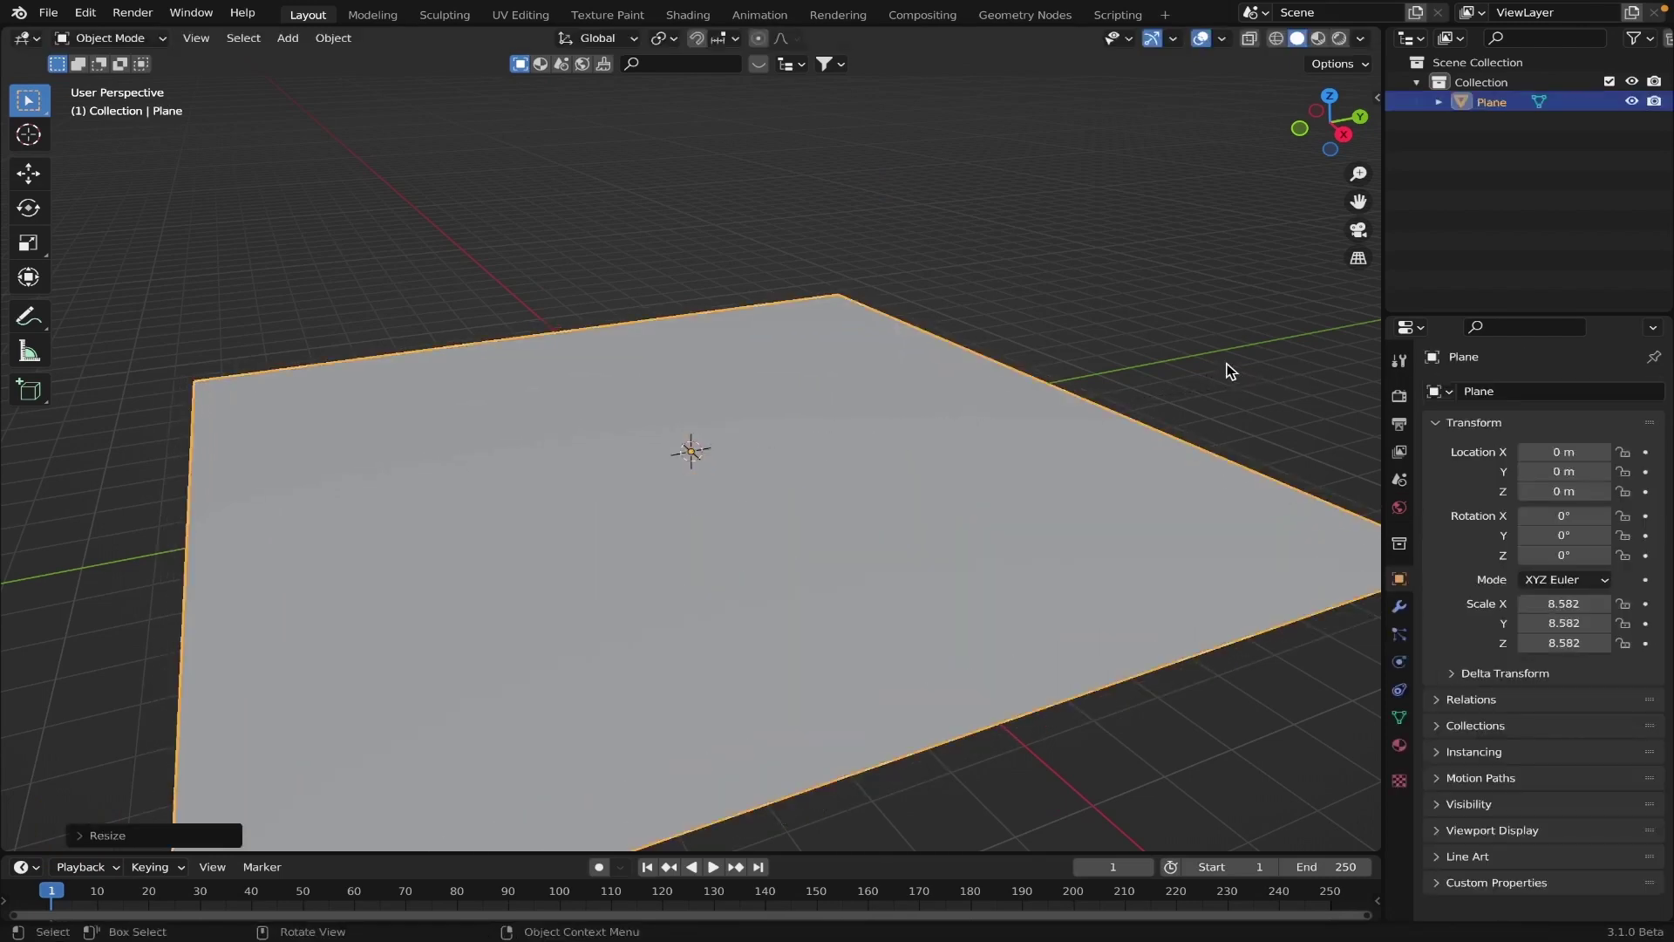
click(1230, 366)
scroll(1013, 481, down, 2)
click(1010, 481)
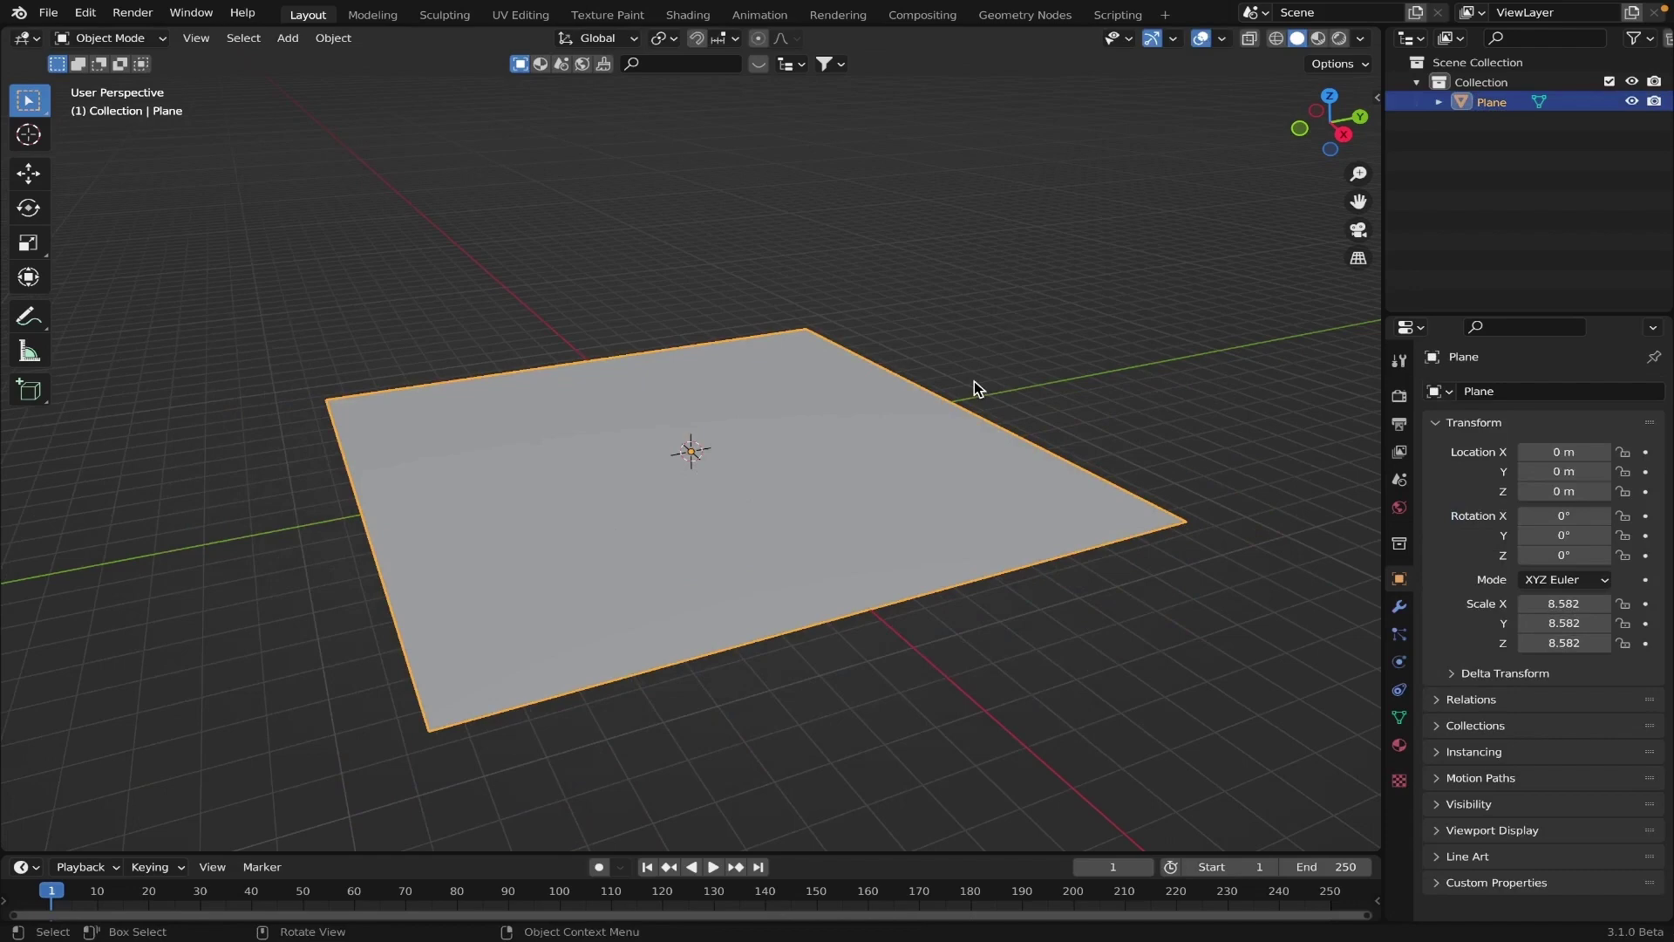
Step: Add an Ocean modifier to the plane from the Physics modifiers
click(1399, 606)
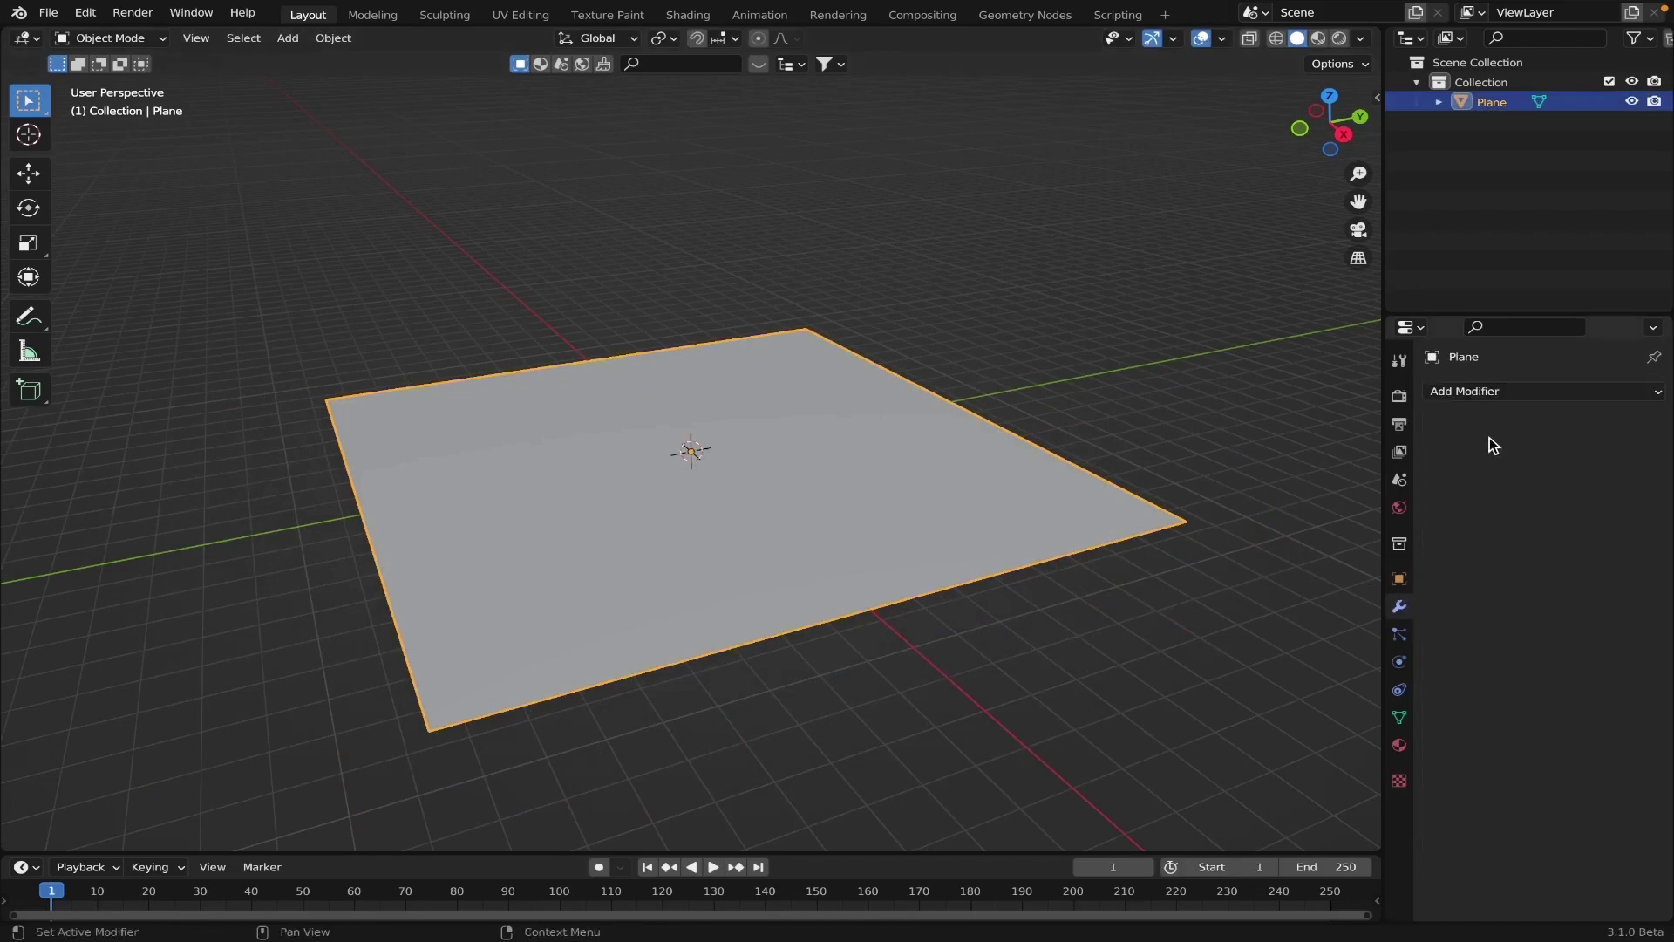
click(1485, 394)
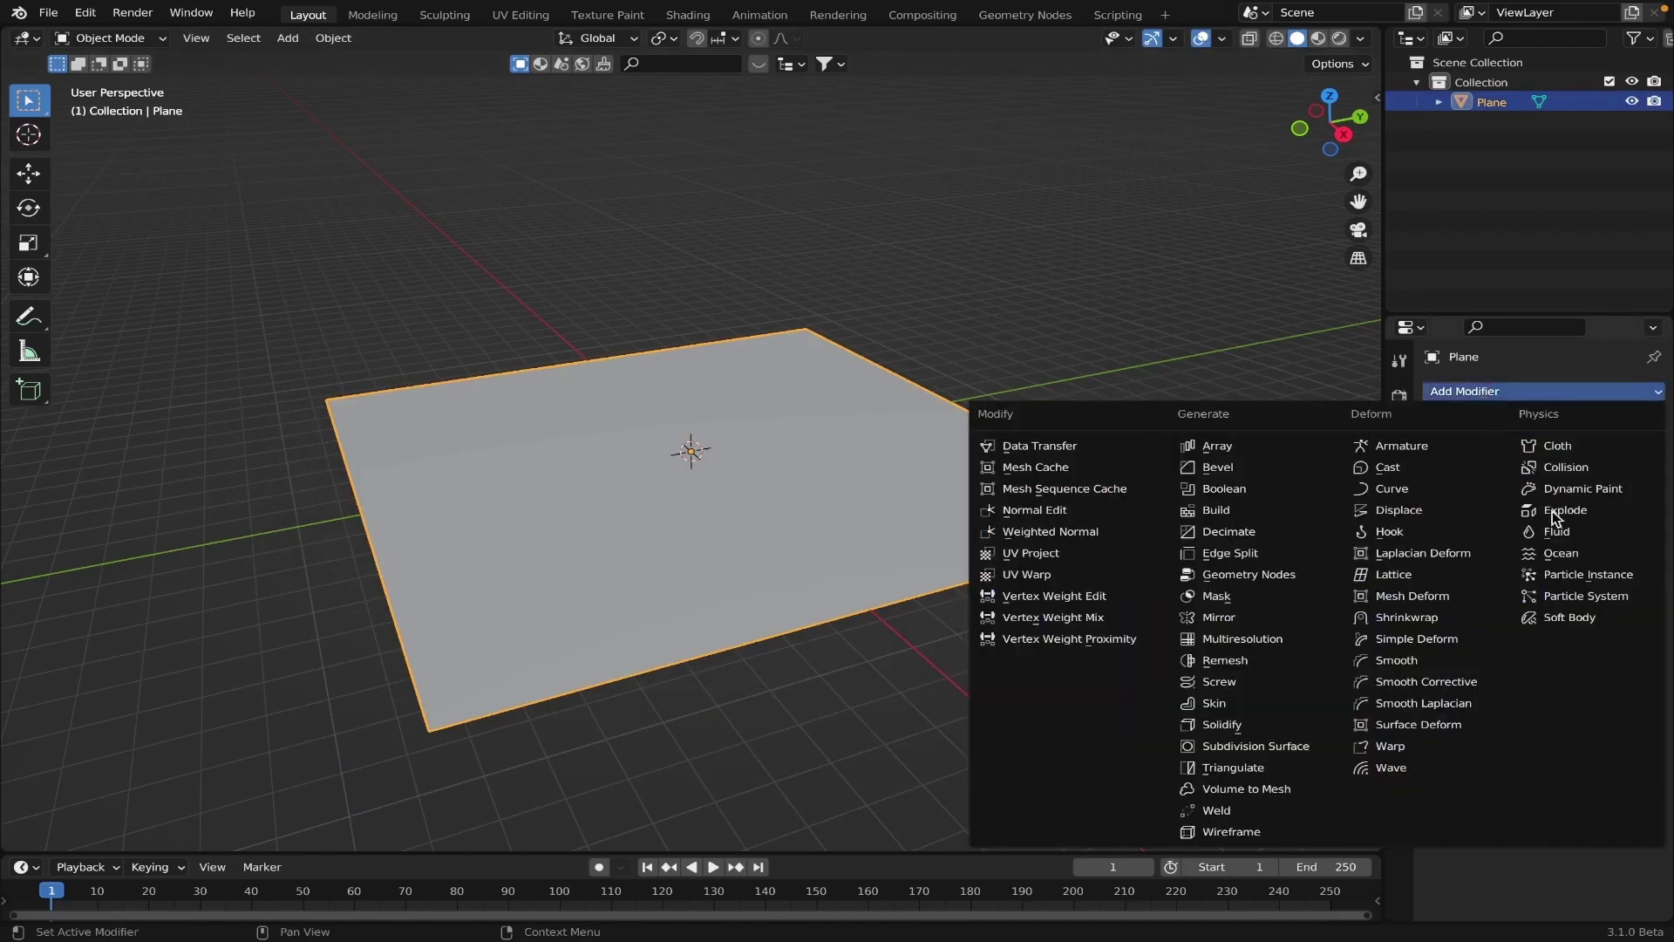
click(1560, 553)
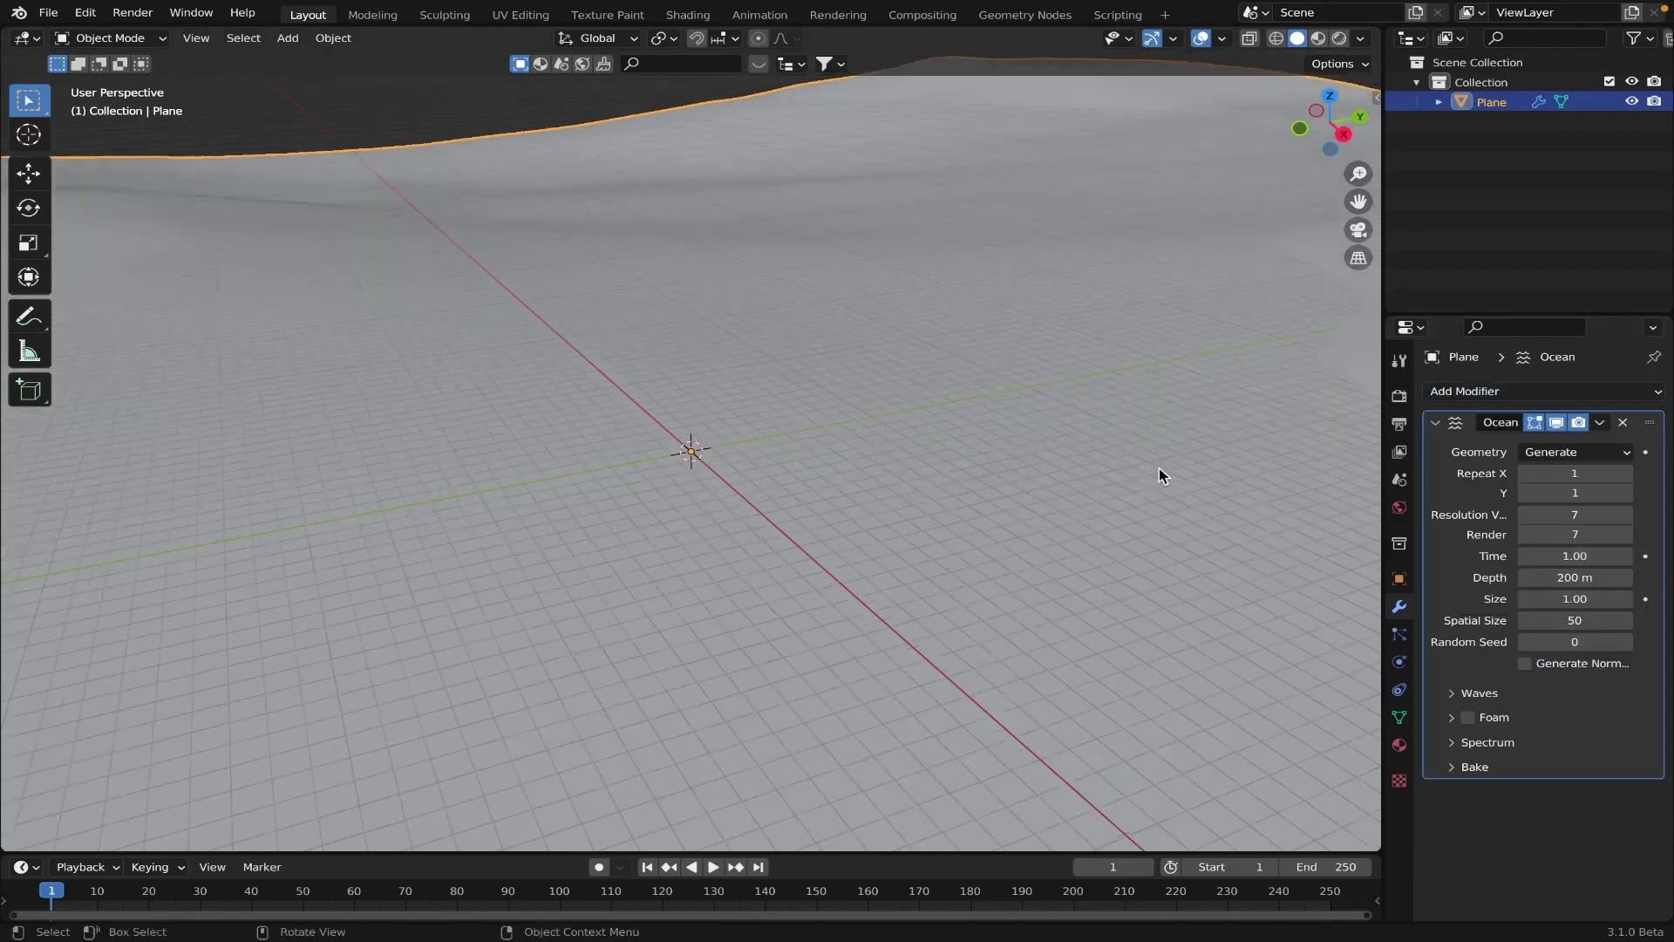
scroll(1159, 468, down, 8)
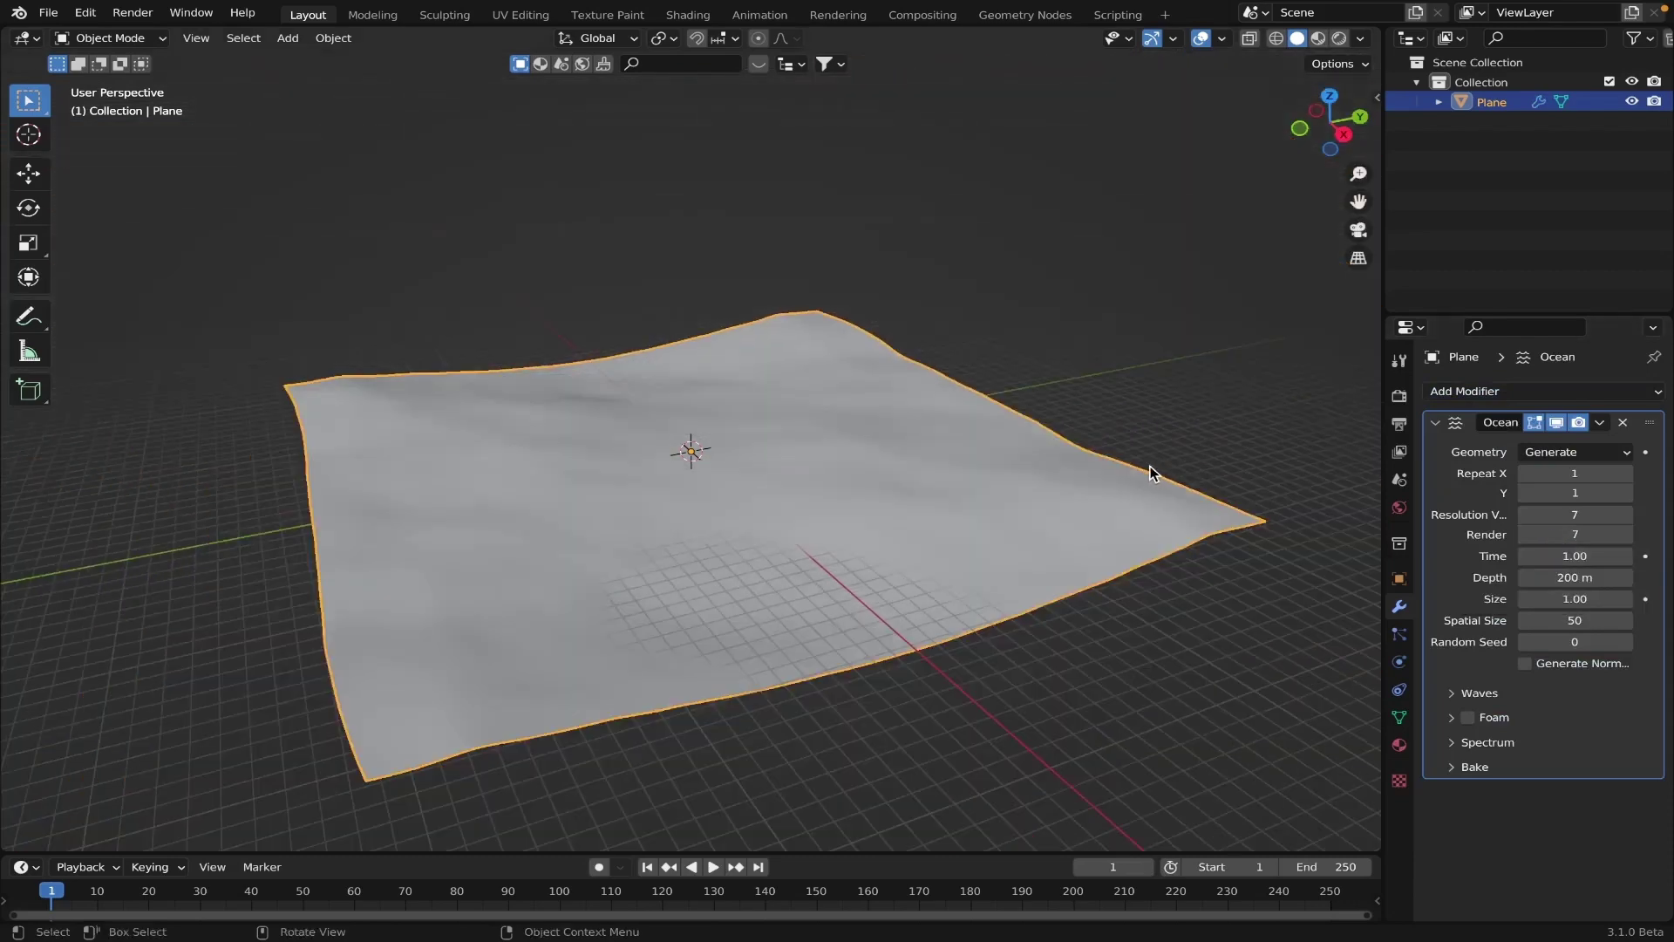
middle_drag(1159, 468, 1101, 455)
Step: Move the ocean plane along the Z axis to a new height
key(g)
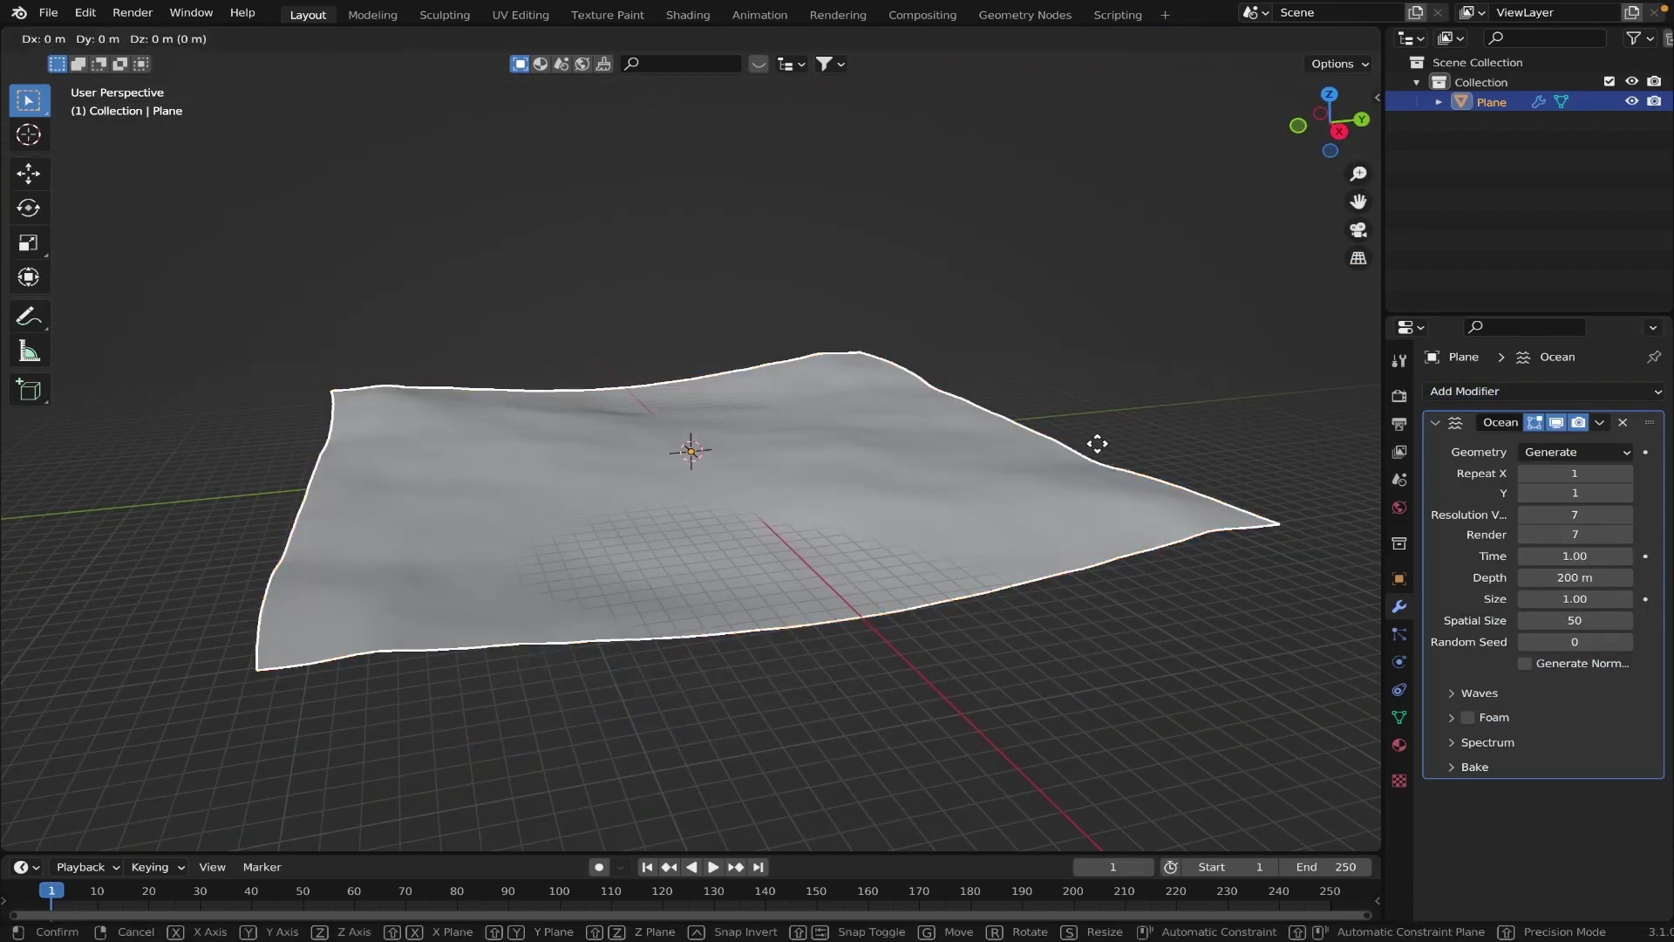
key(z)
click(1095, 438)
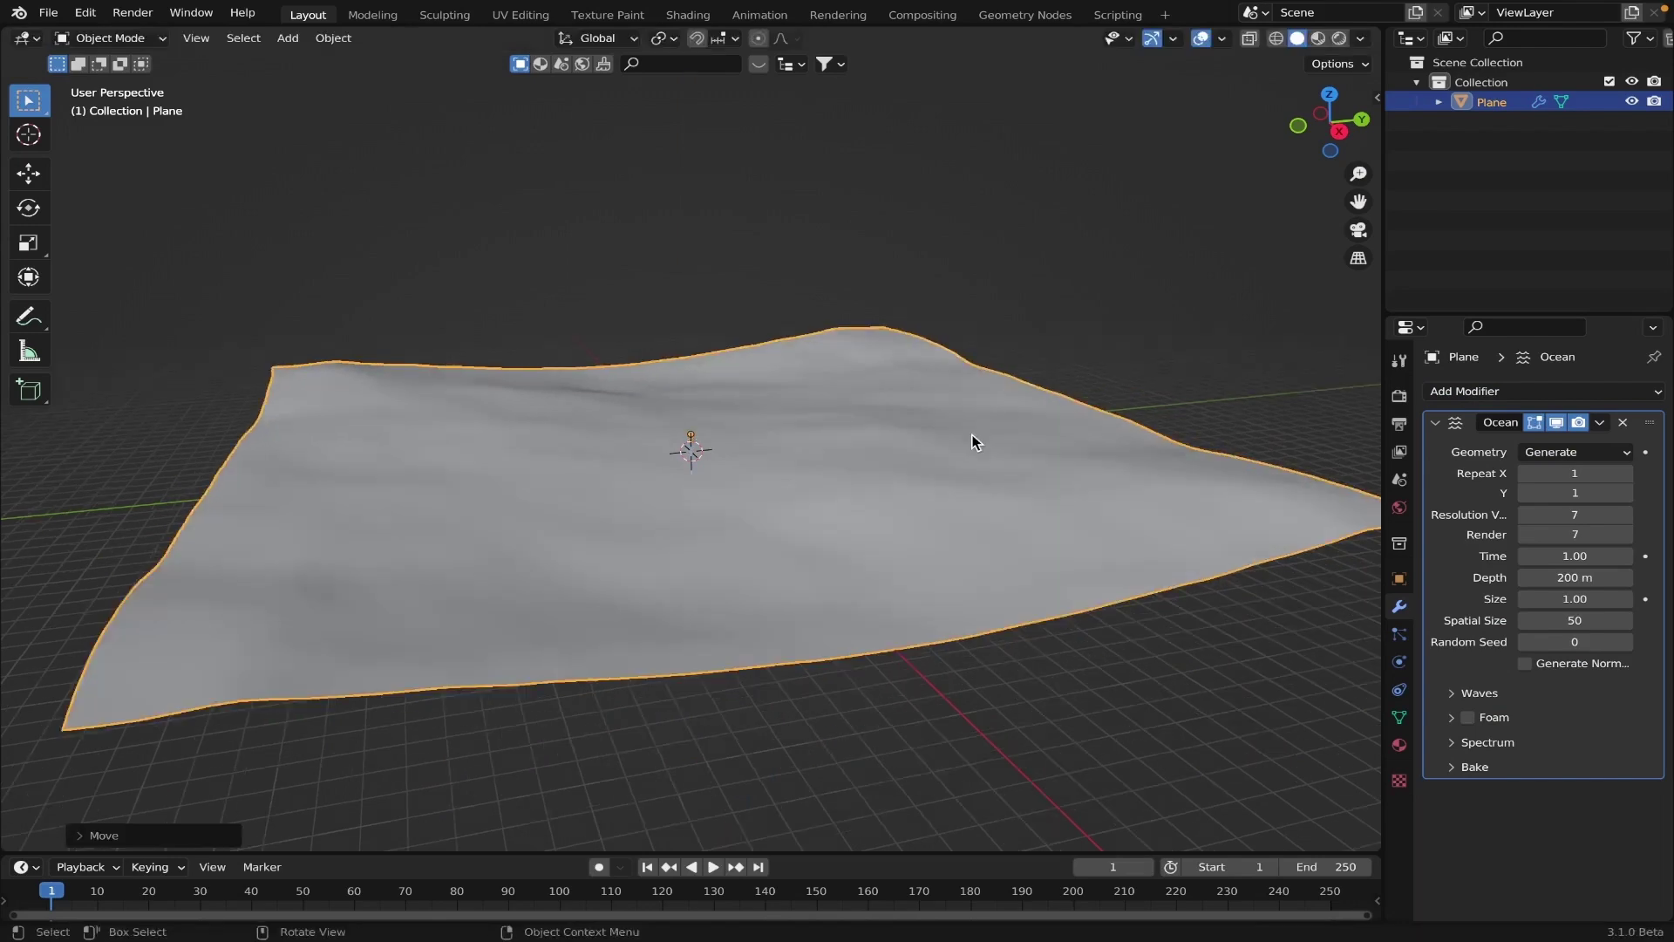
Step: Keep Generate geometry, set viewport resolution to 20 and depth to 500 m
click(1592, 453)
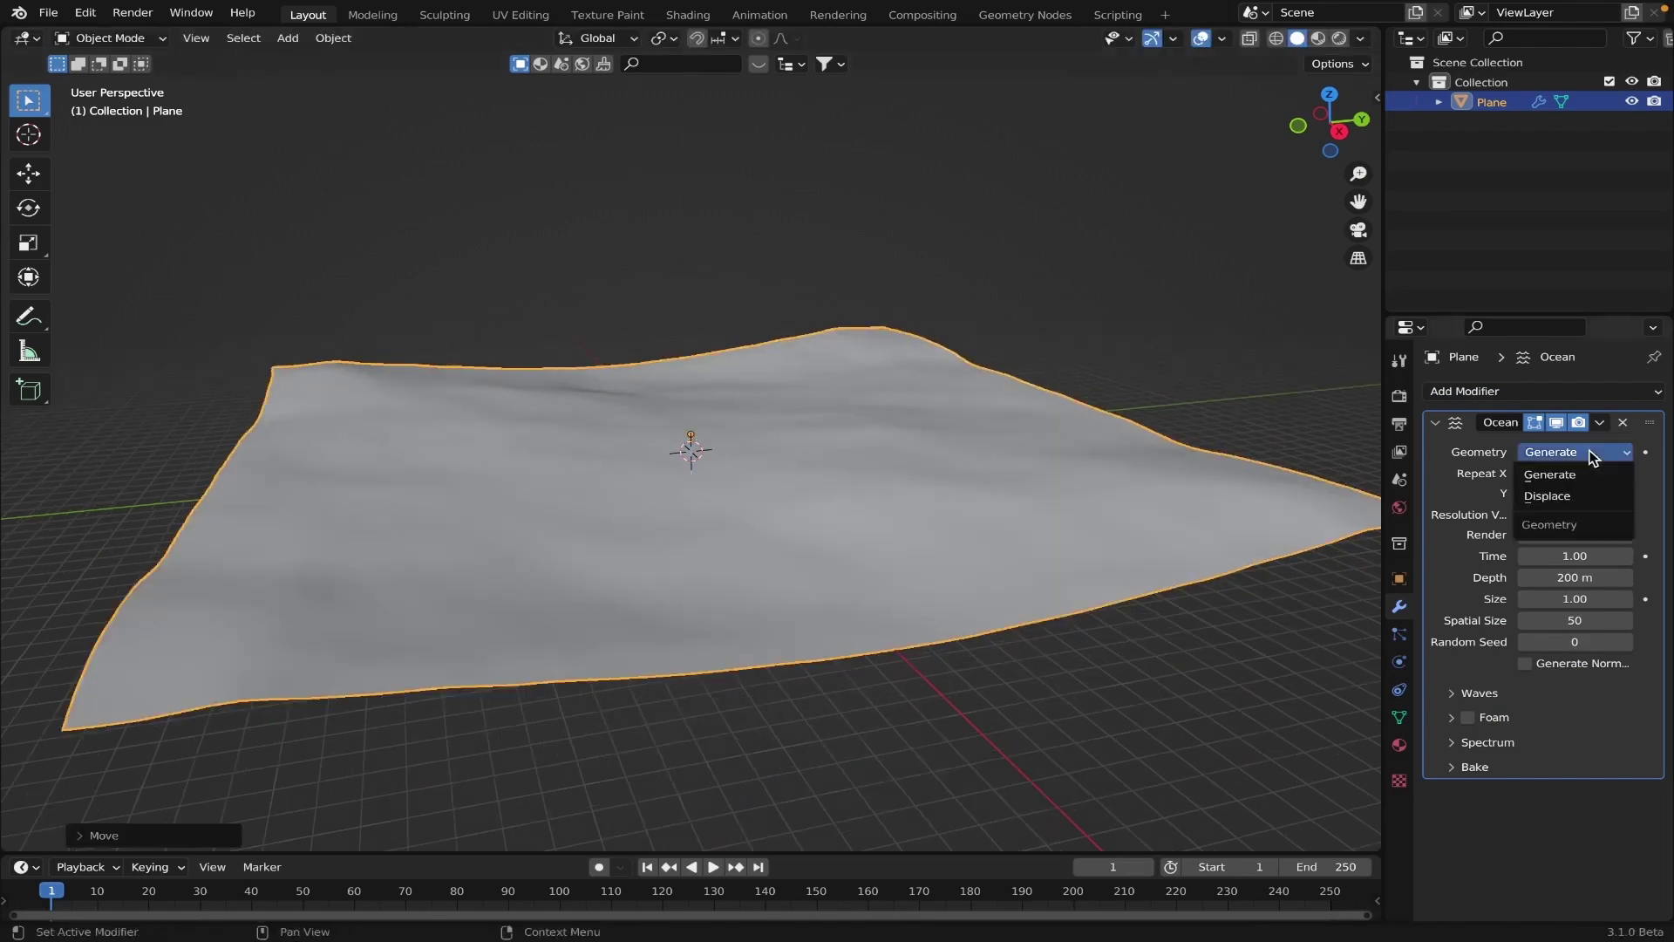
click(1592, 454)
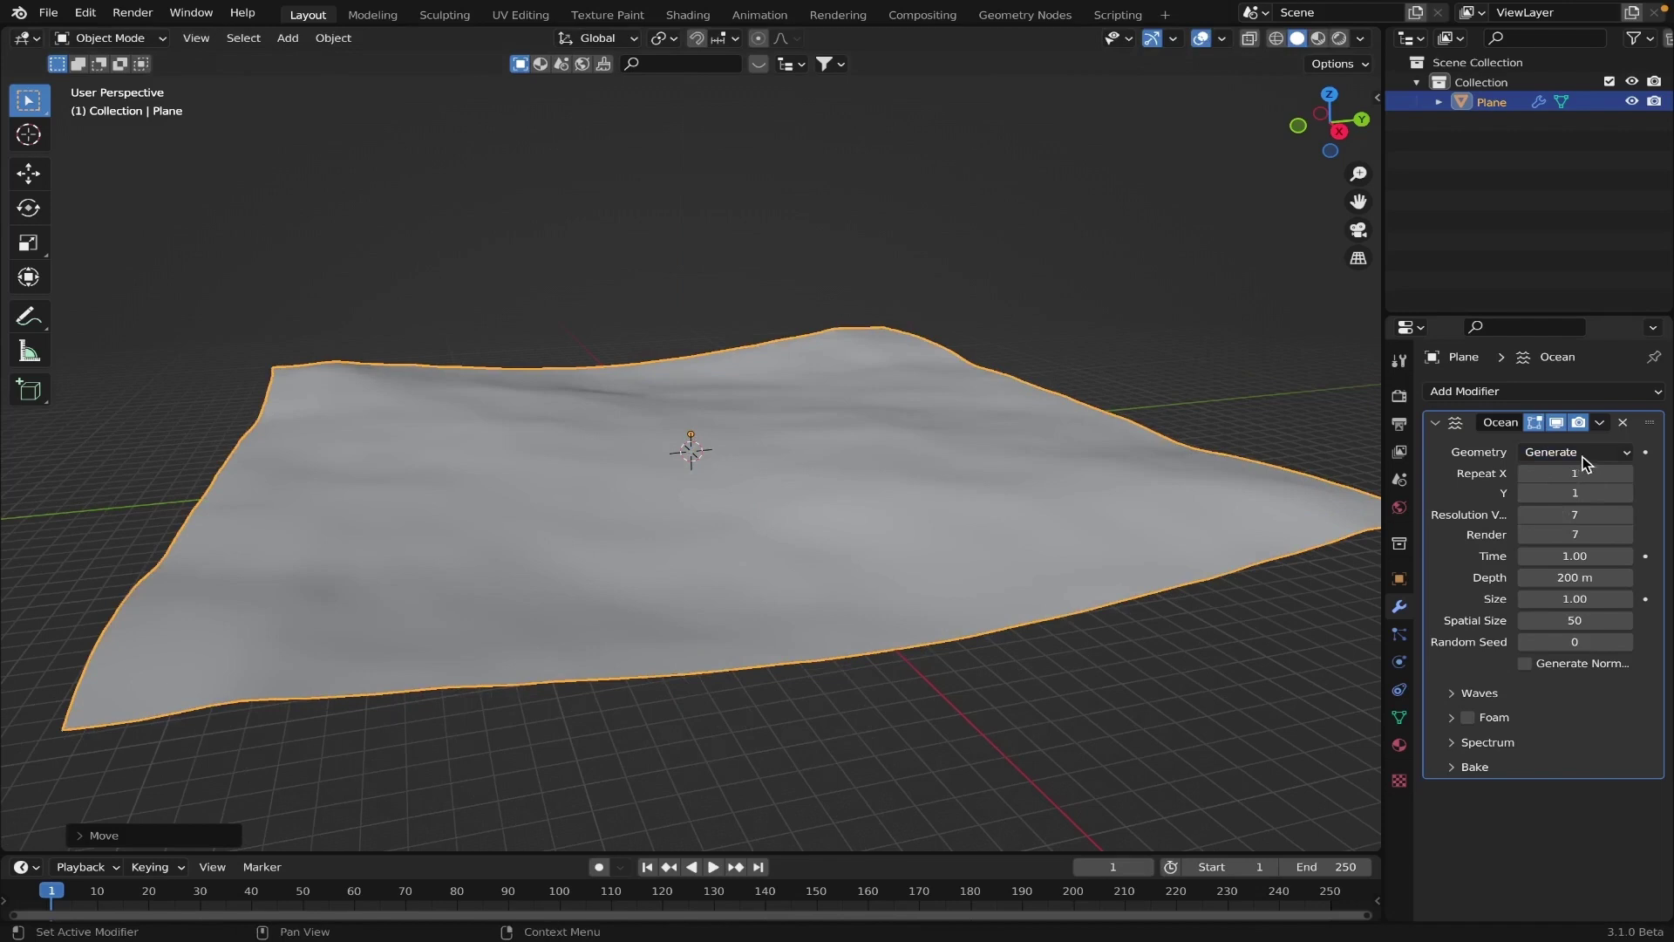
click(1556, 515)
text(20)
key(Return)
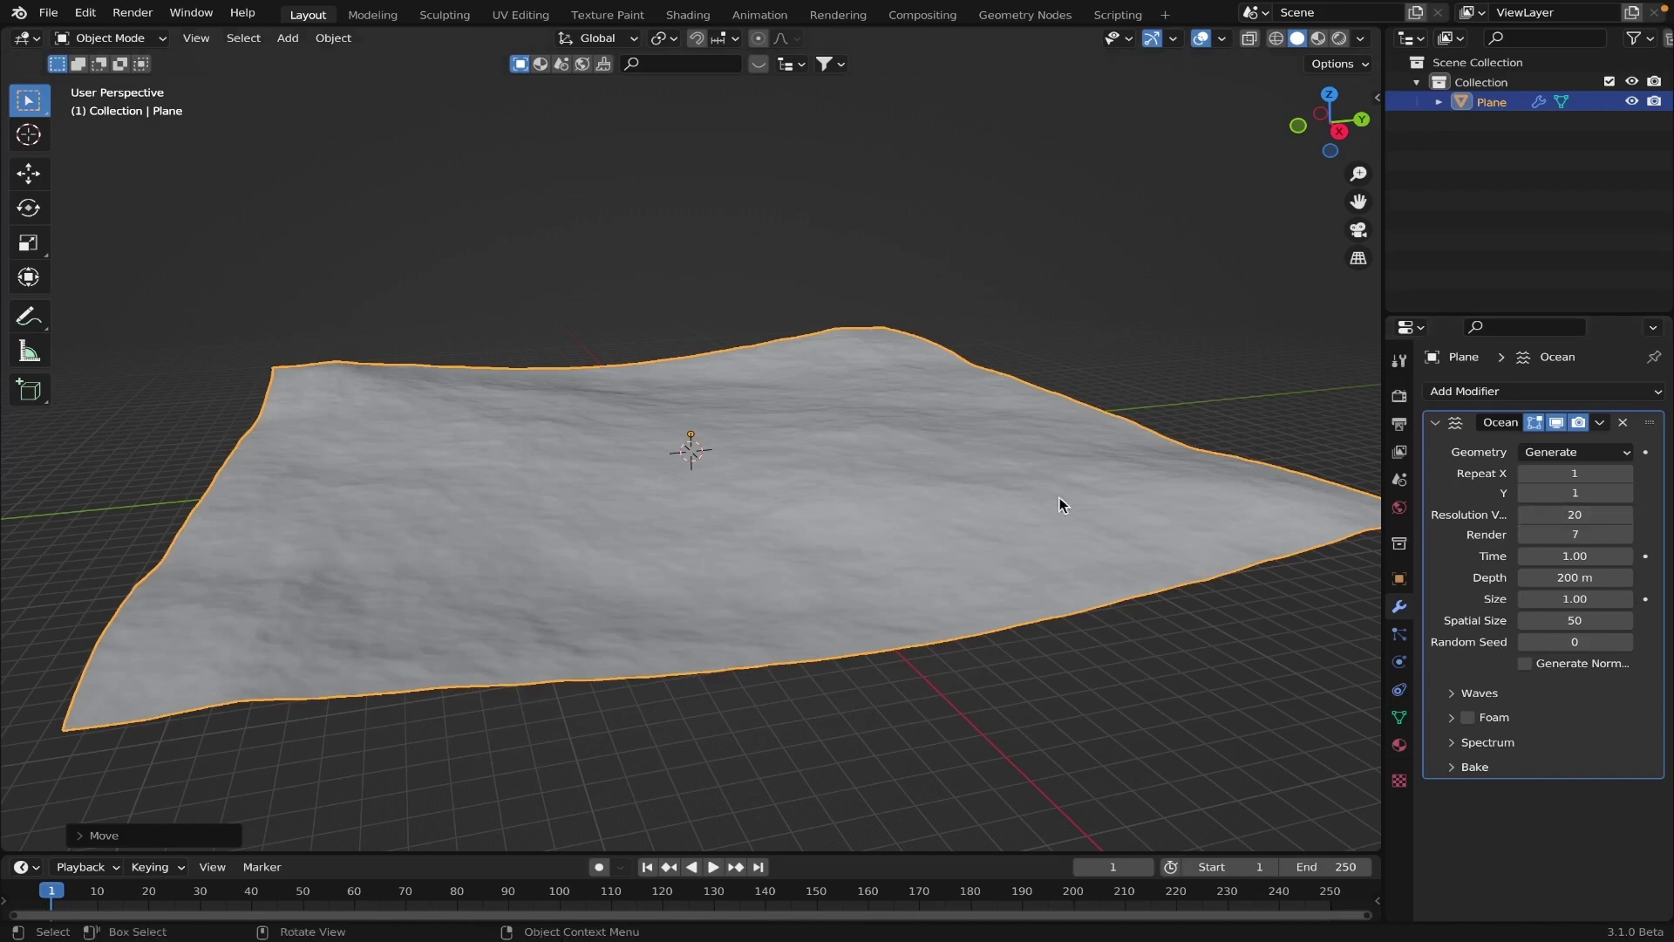
click(1611, 580)
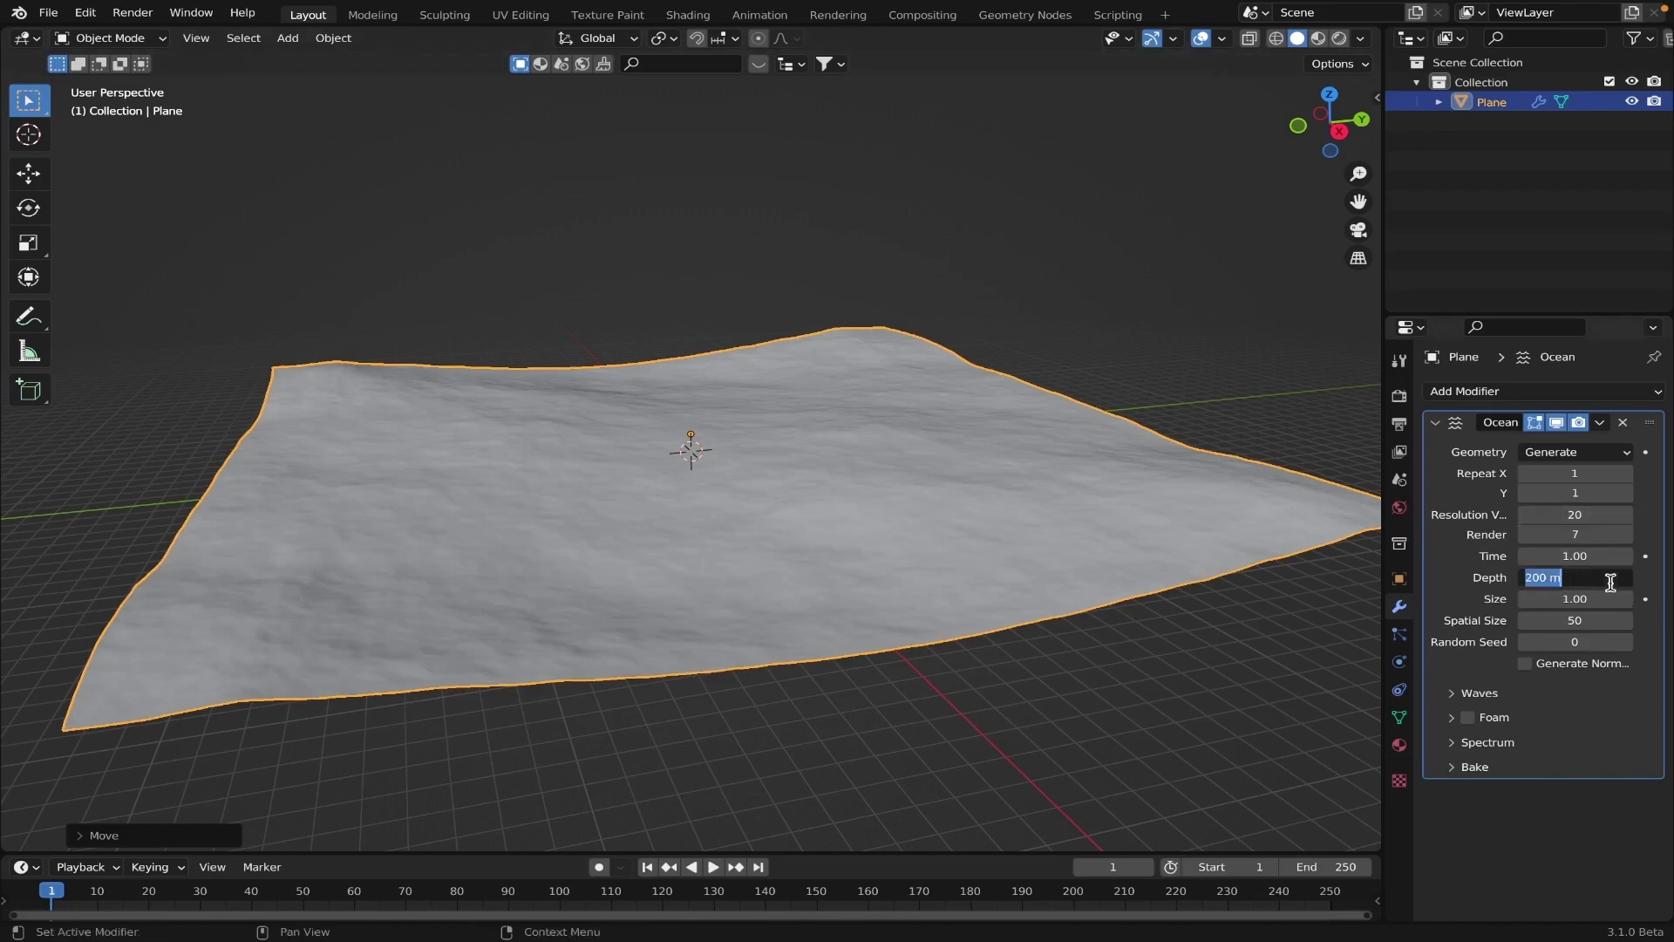
text(500)
key(Return)
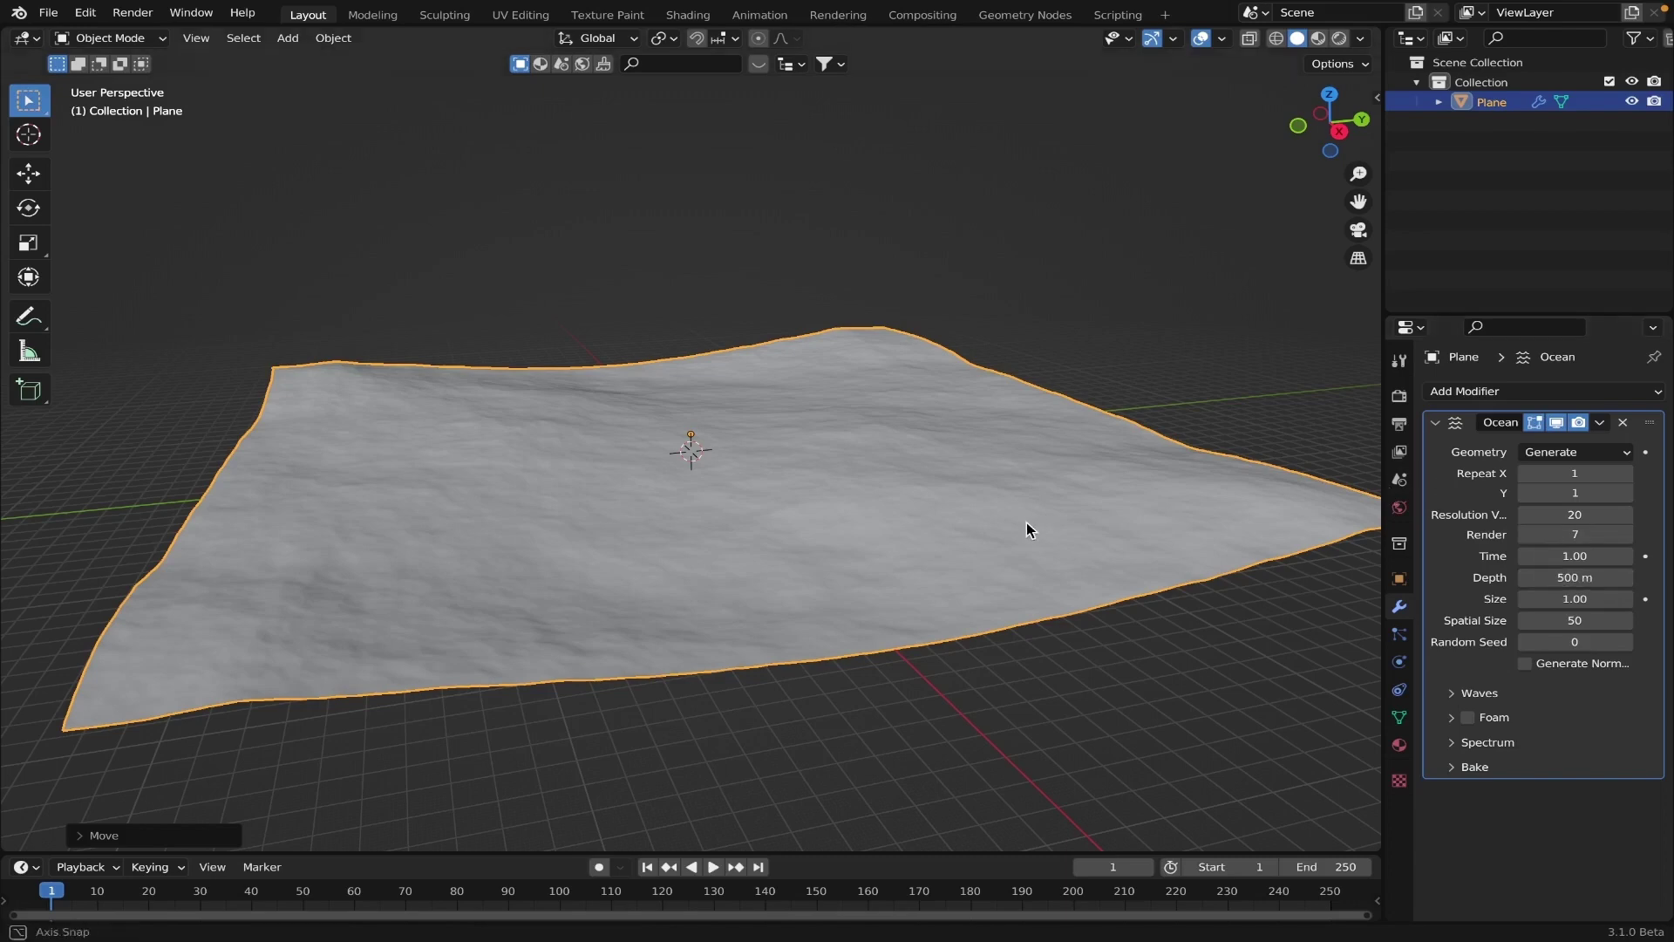
middle_drag(1027, 525, 1011, 522)
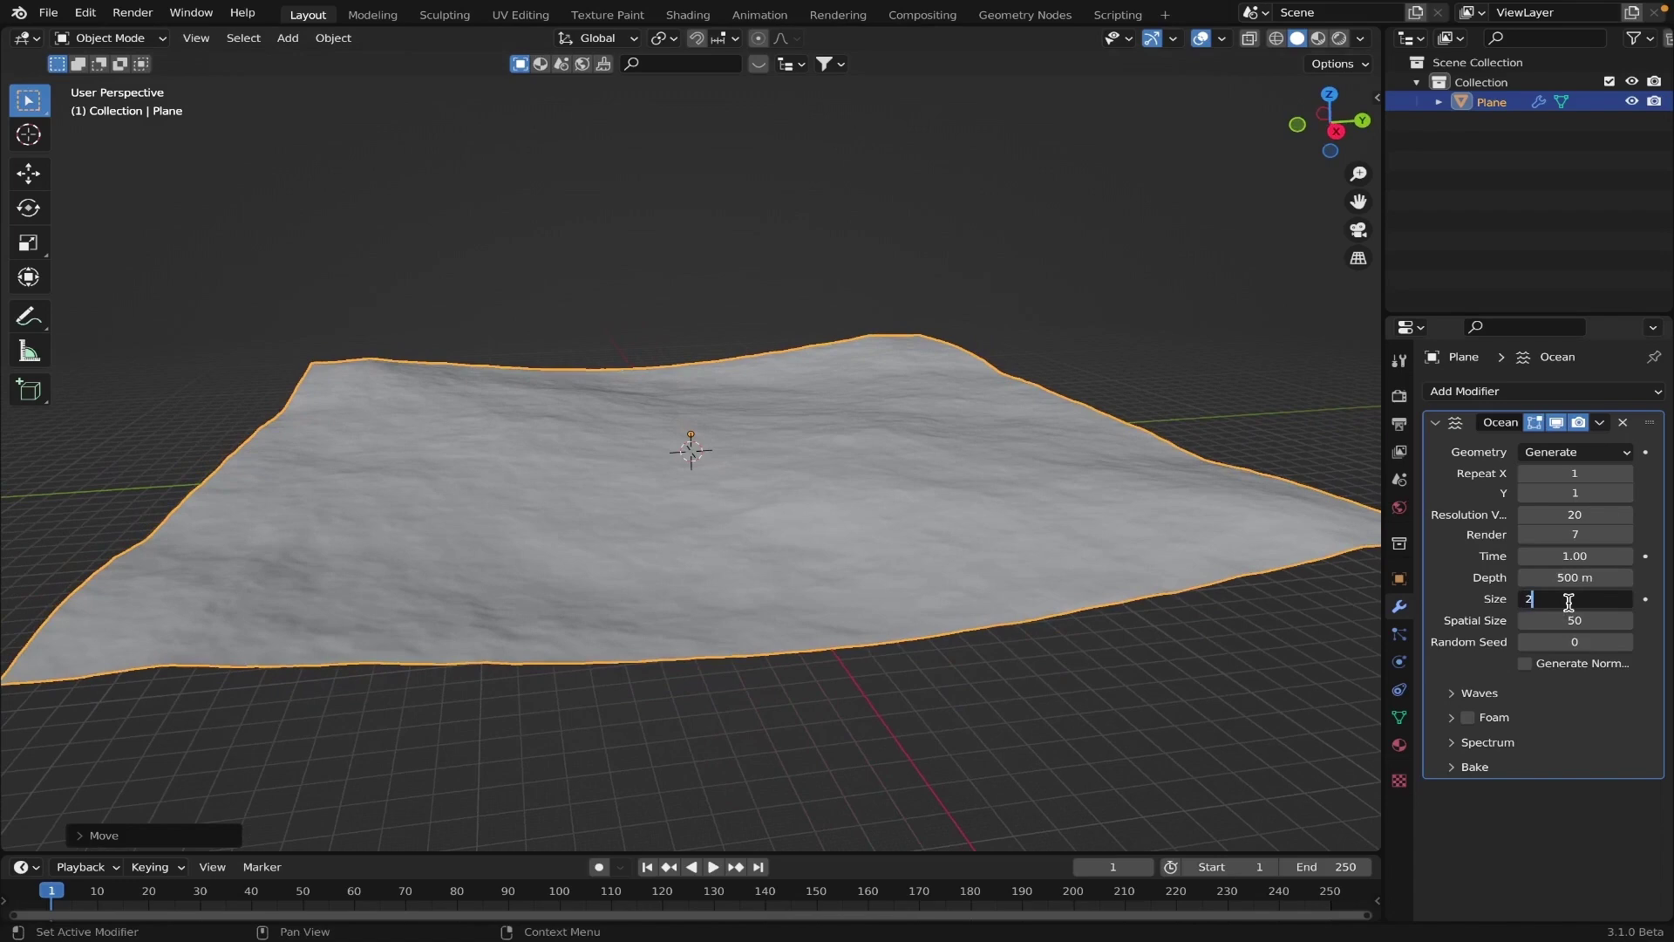
Step: Set the ocean Size back to 1 and render resolution to 20
drag(1556, 600, 1568, 602)
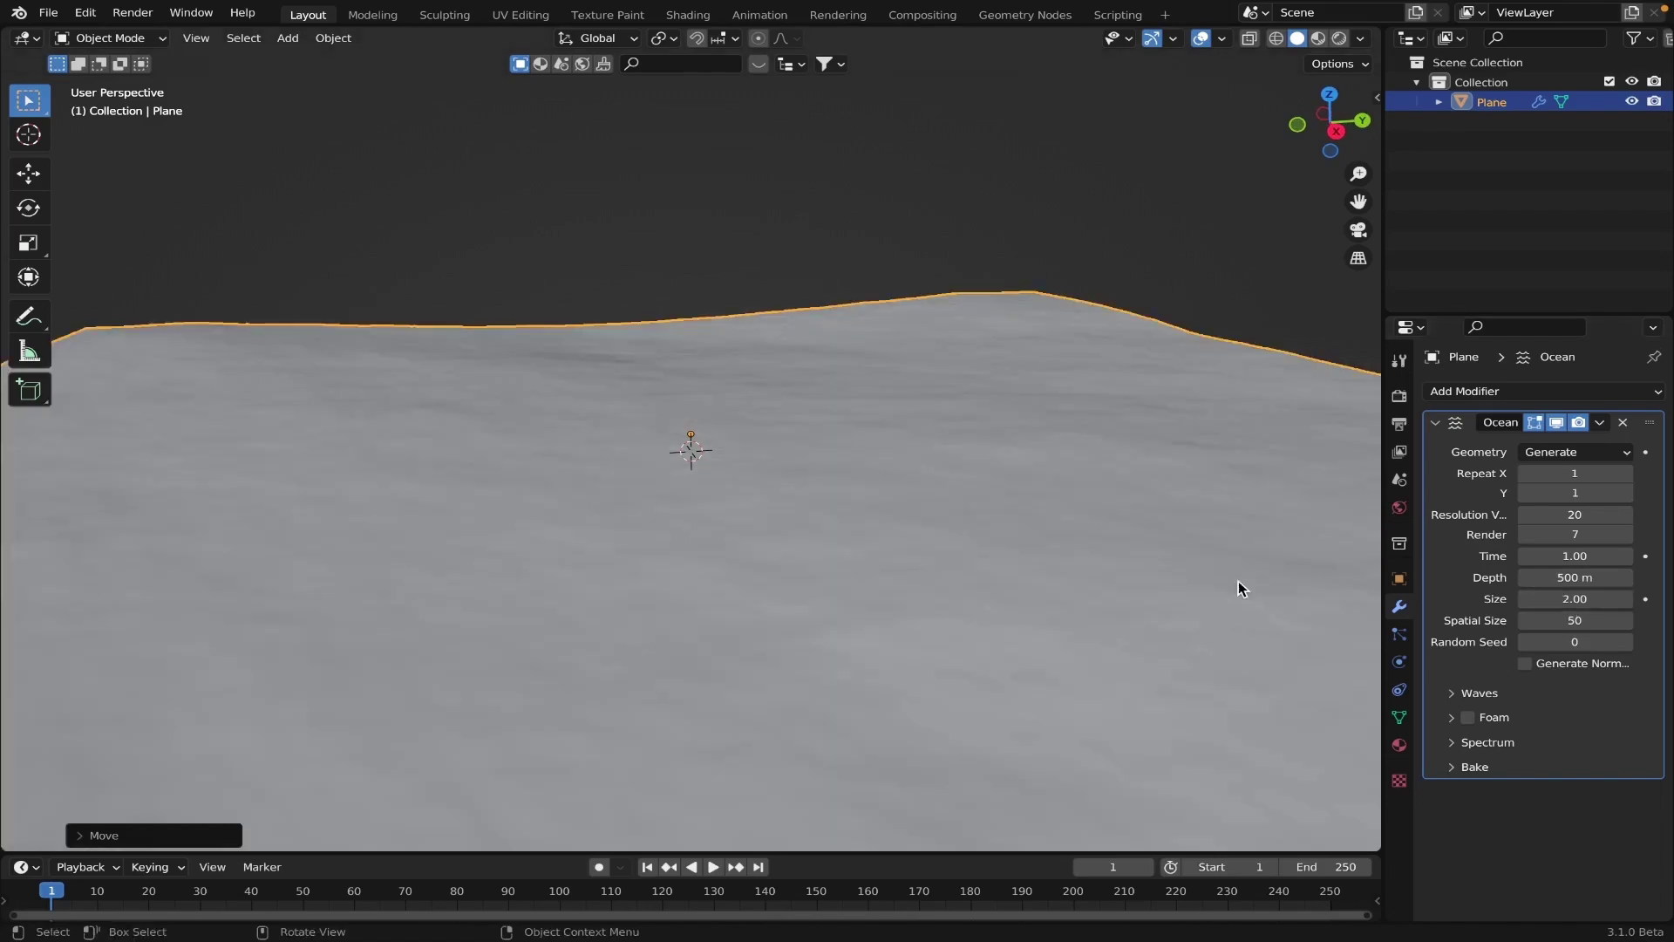
click(1592, 600)
text(1)
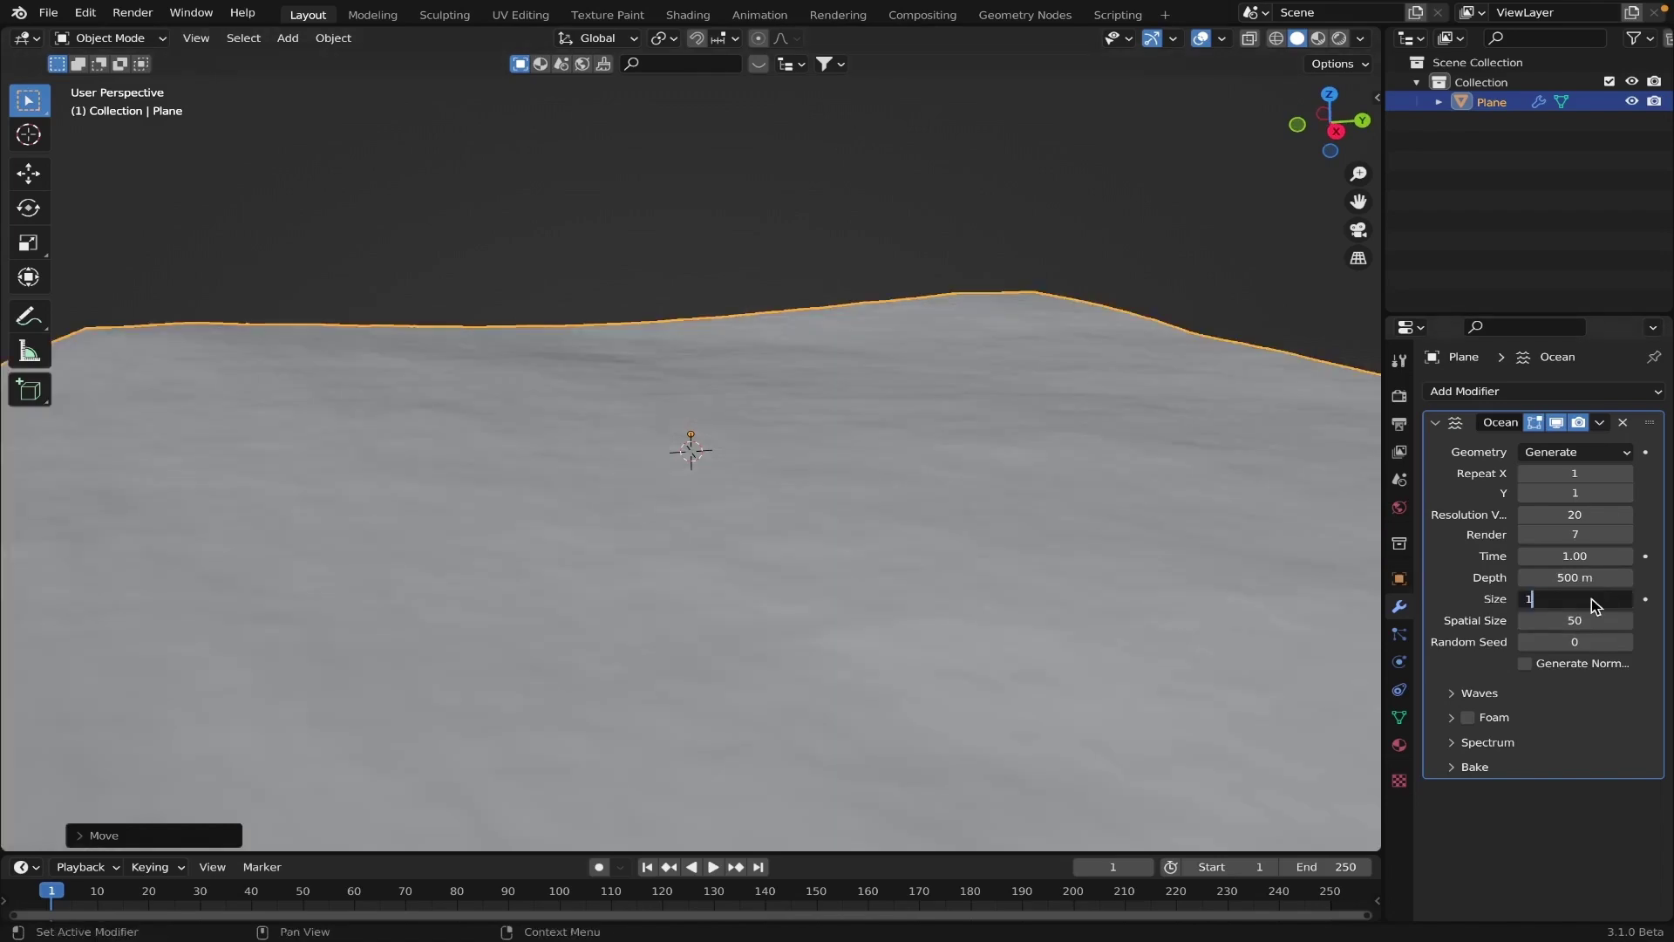
key(Return)
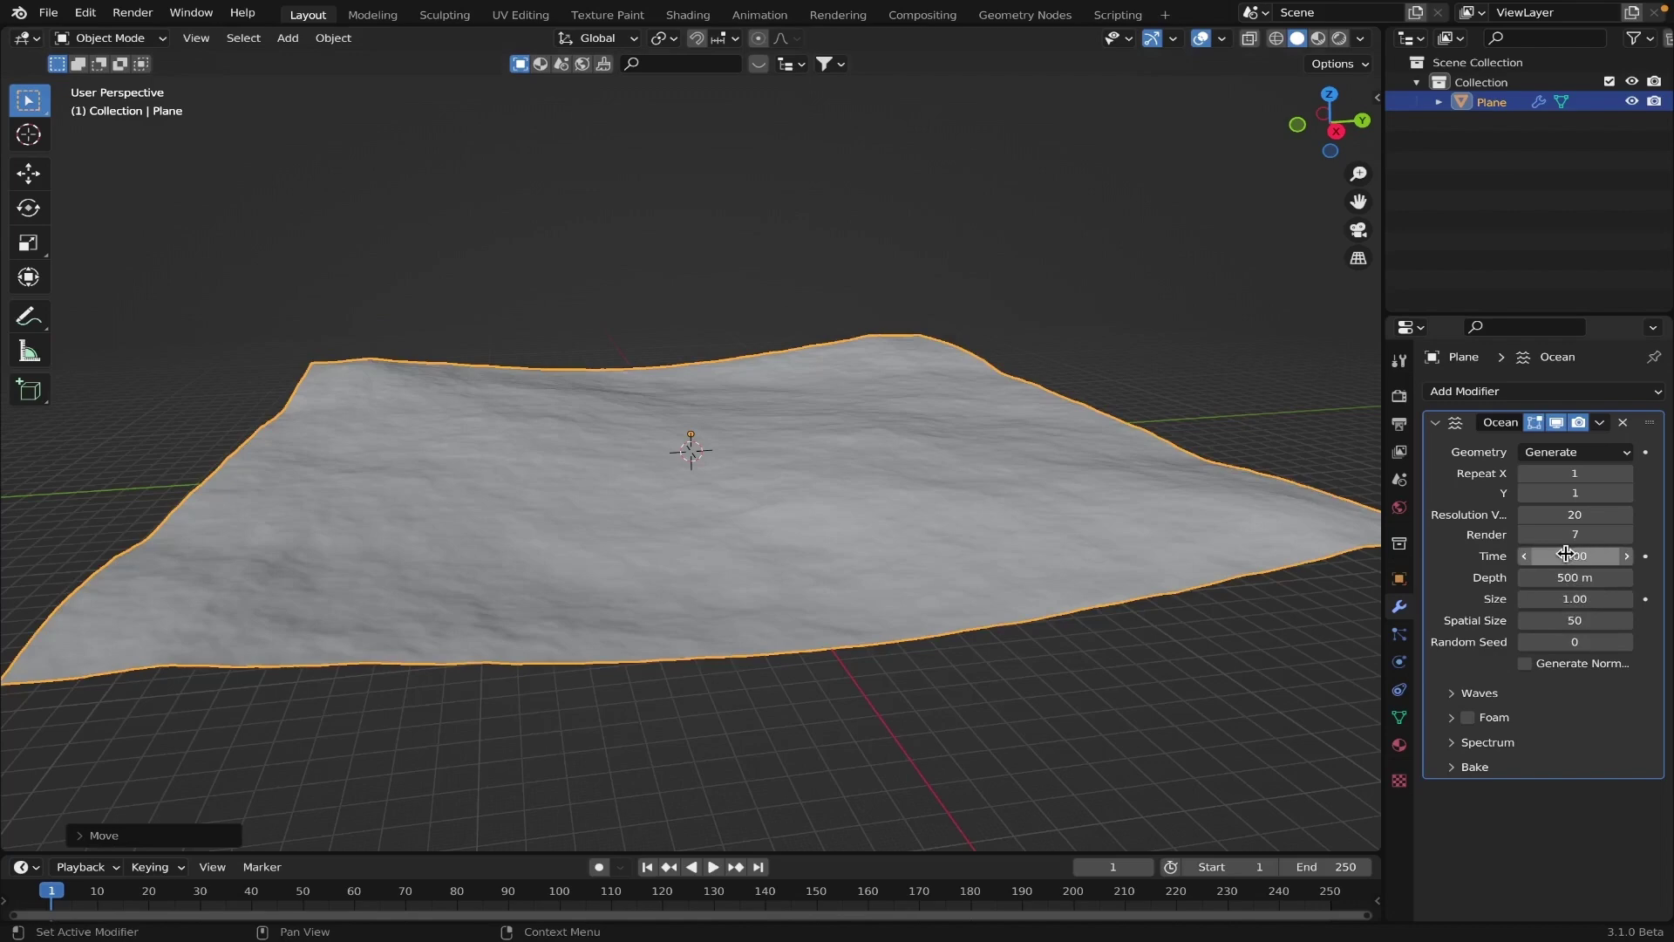
middle_drag(896, 434, 935, 433)
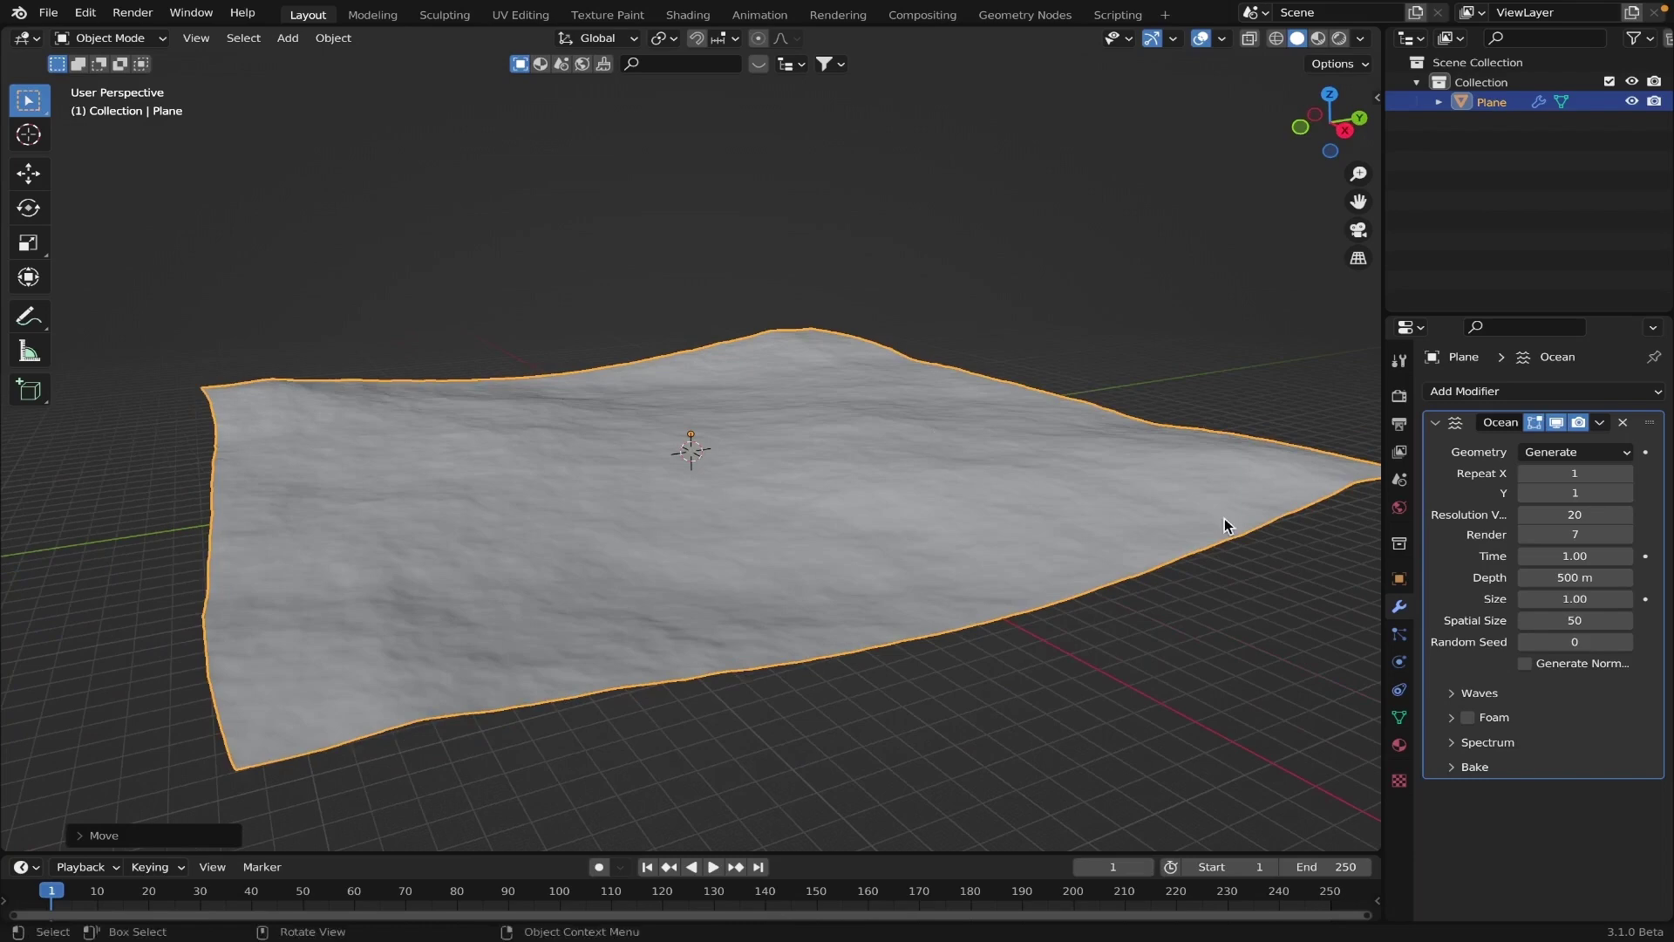
click(1569, 536)
text(20)
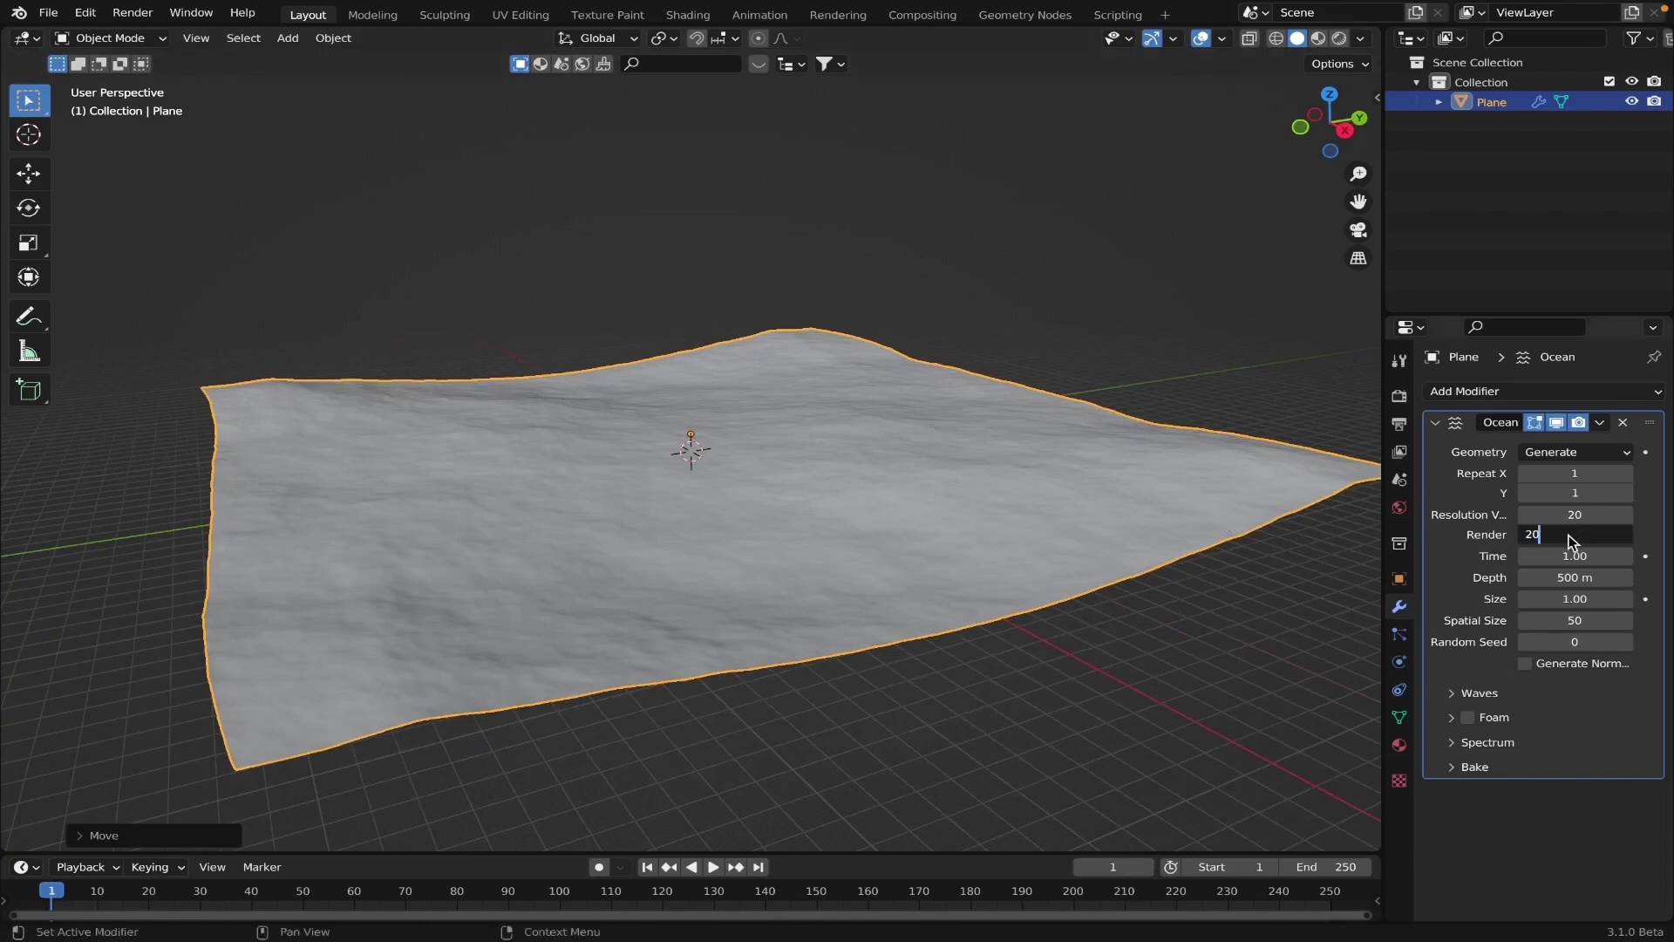
key(Return)
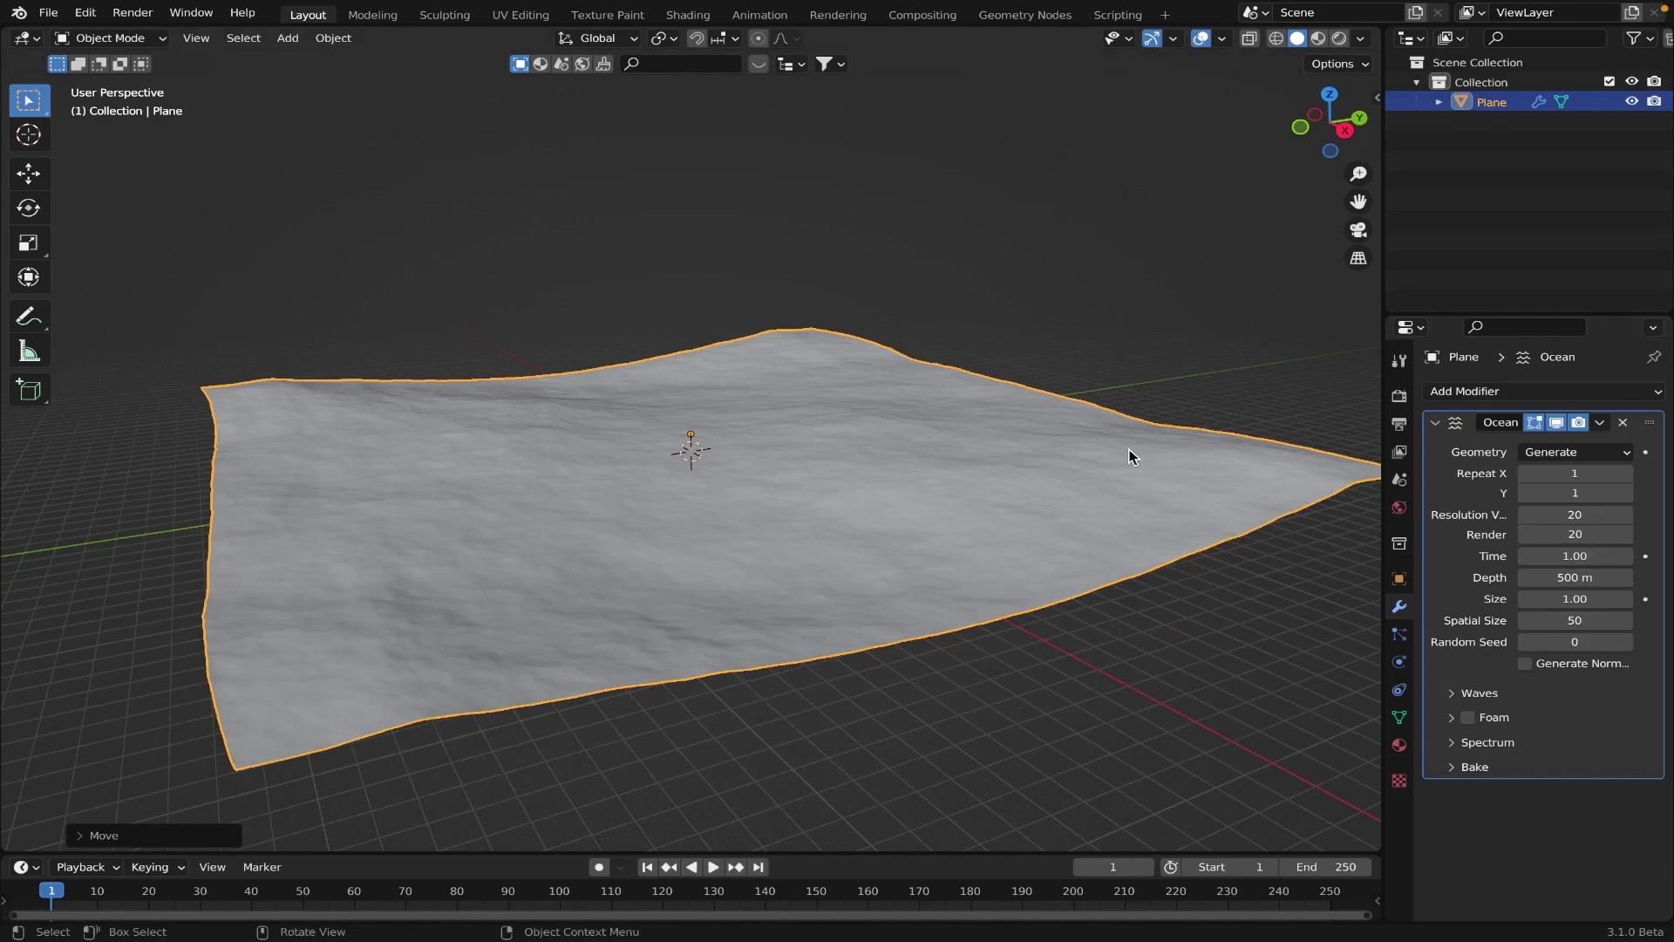
middle_drag(1129, 448, 1020, 449)
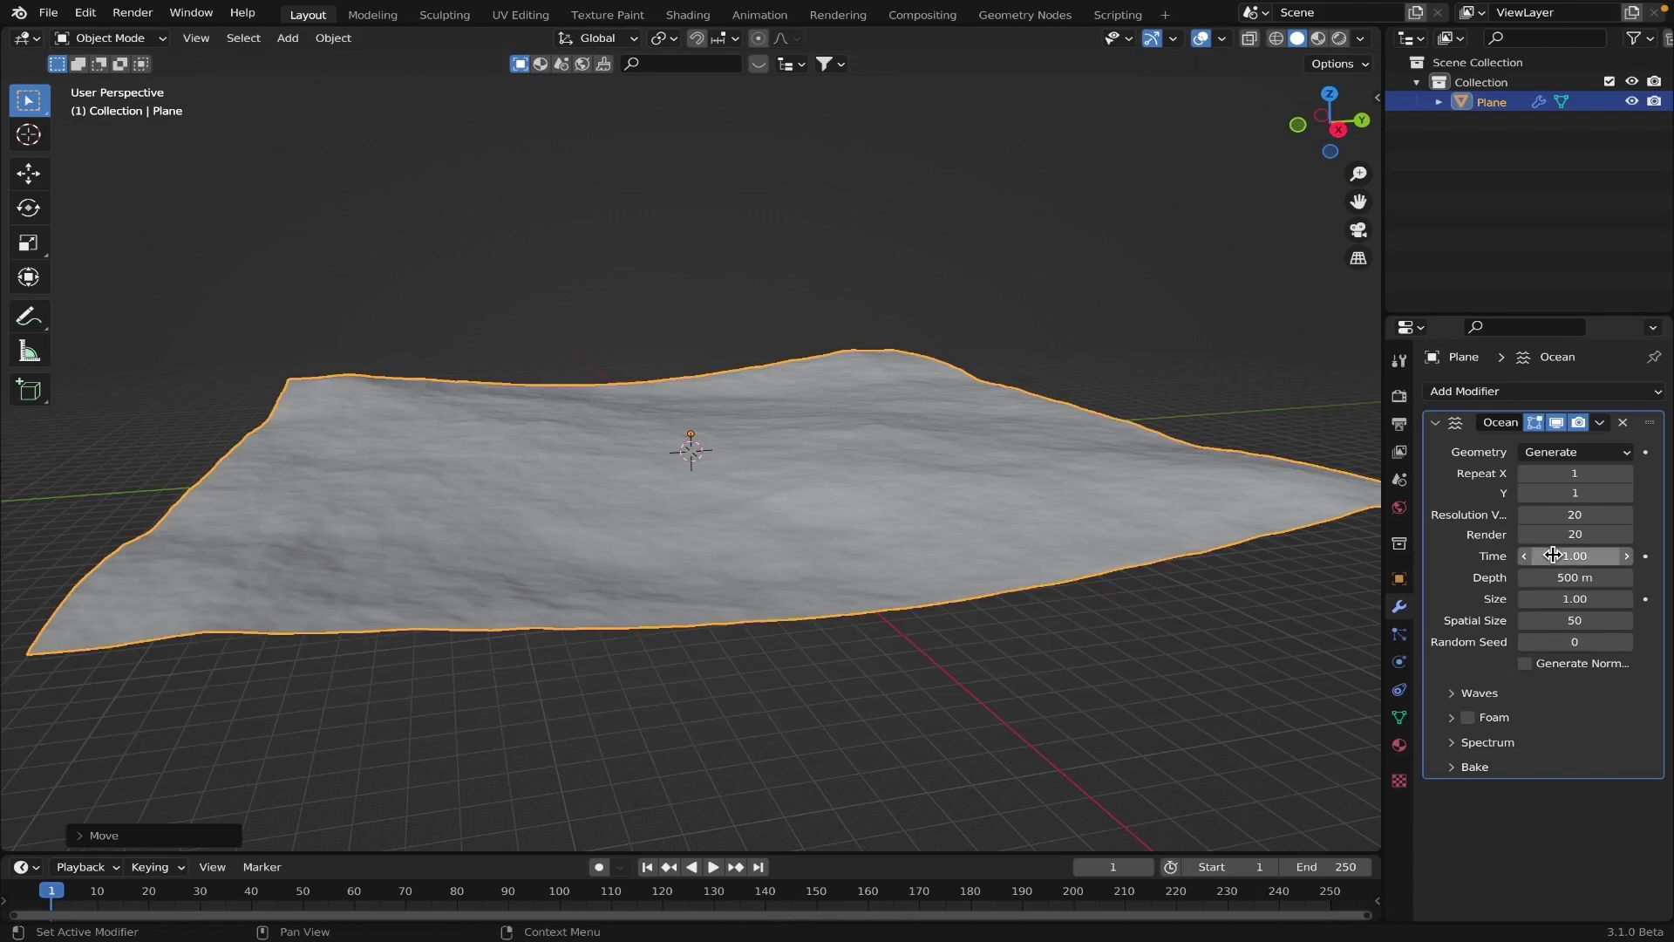
Step: Try an ocean Time of 10, then reset Time to 0 and view the plane head-on
mouse_move(1553, 555)
mouse_down()
mouse_move(1618, 554)
mouse_move(1527, 561)
mouse_up()
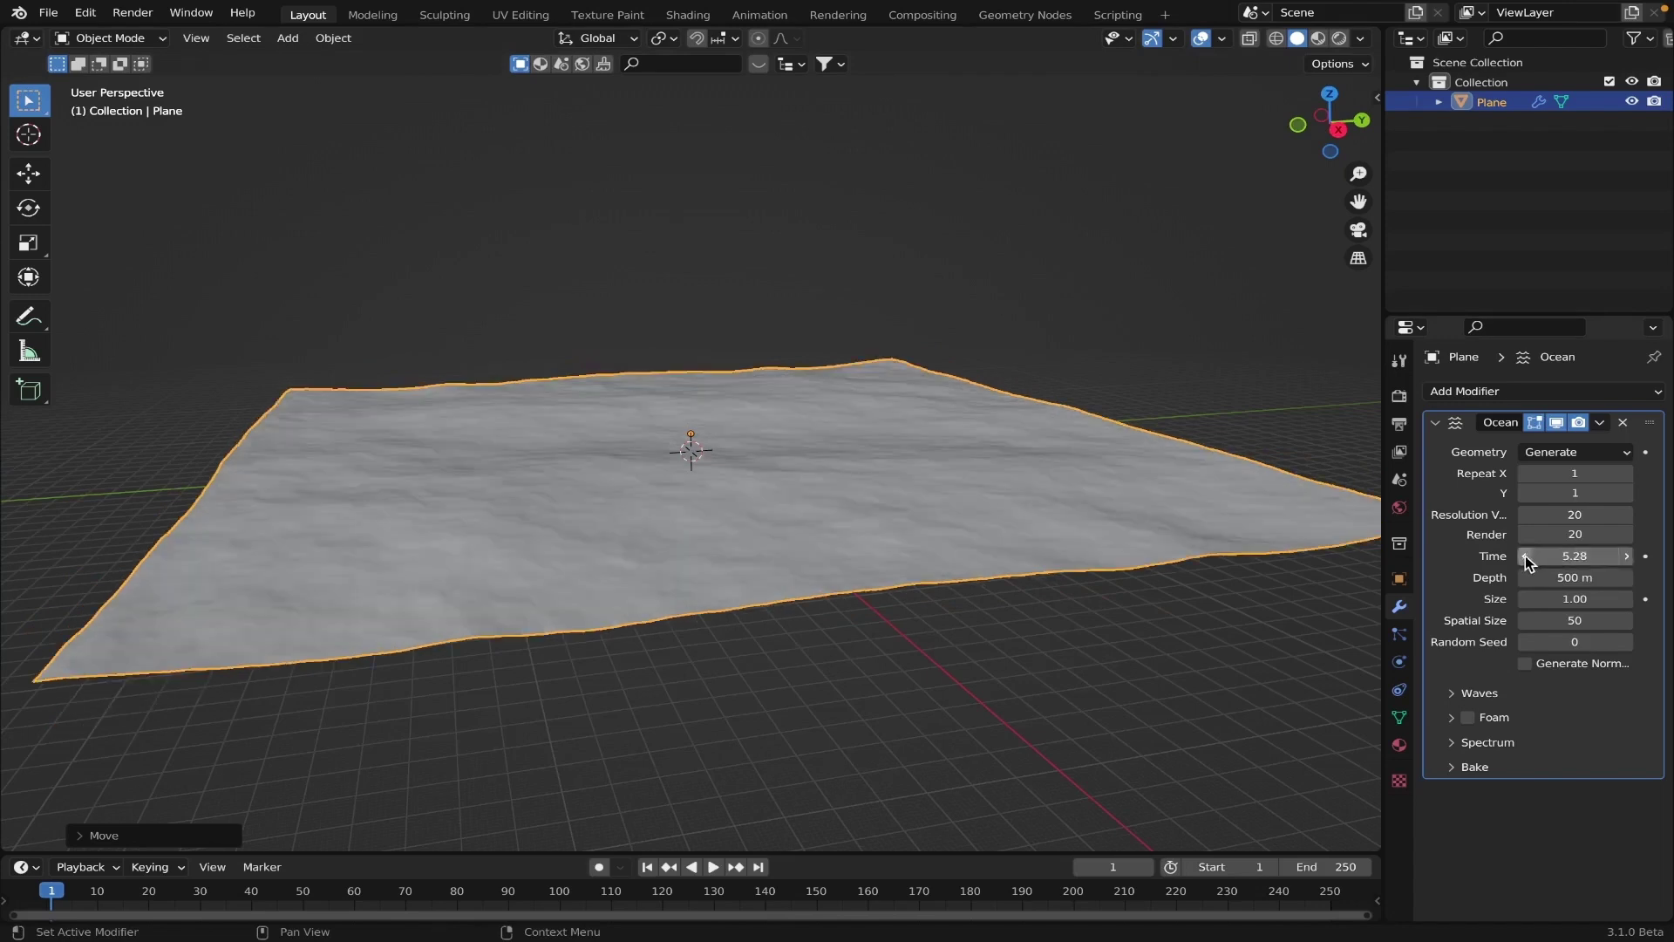
click(1526, 557)
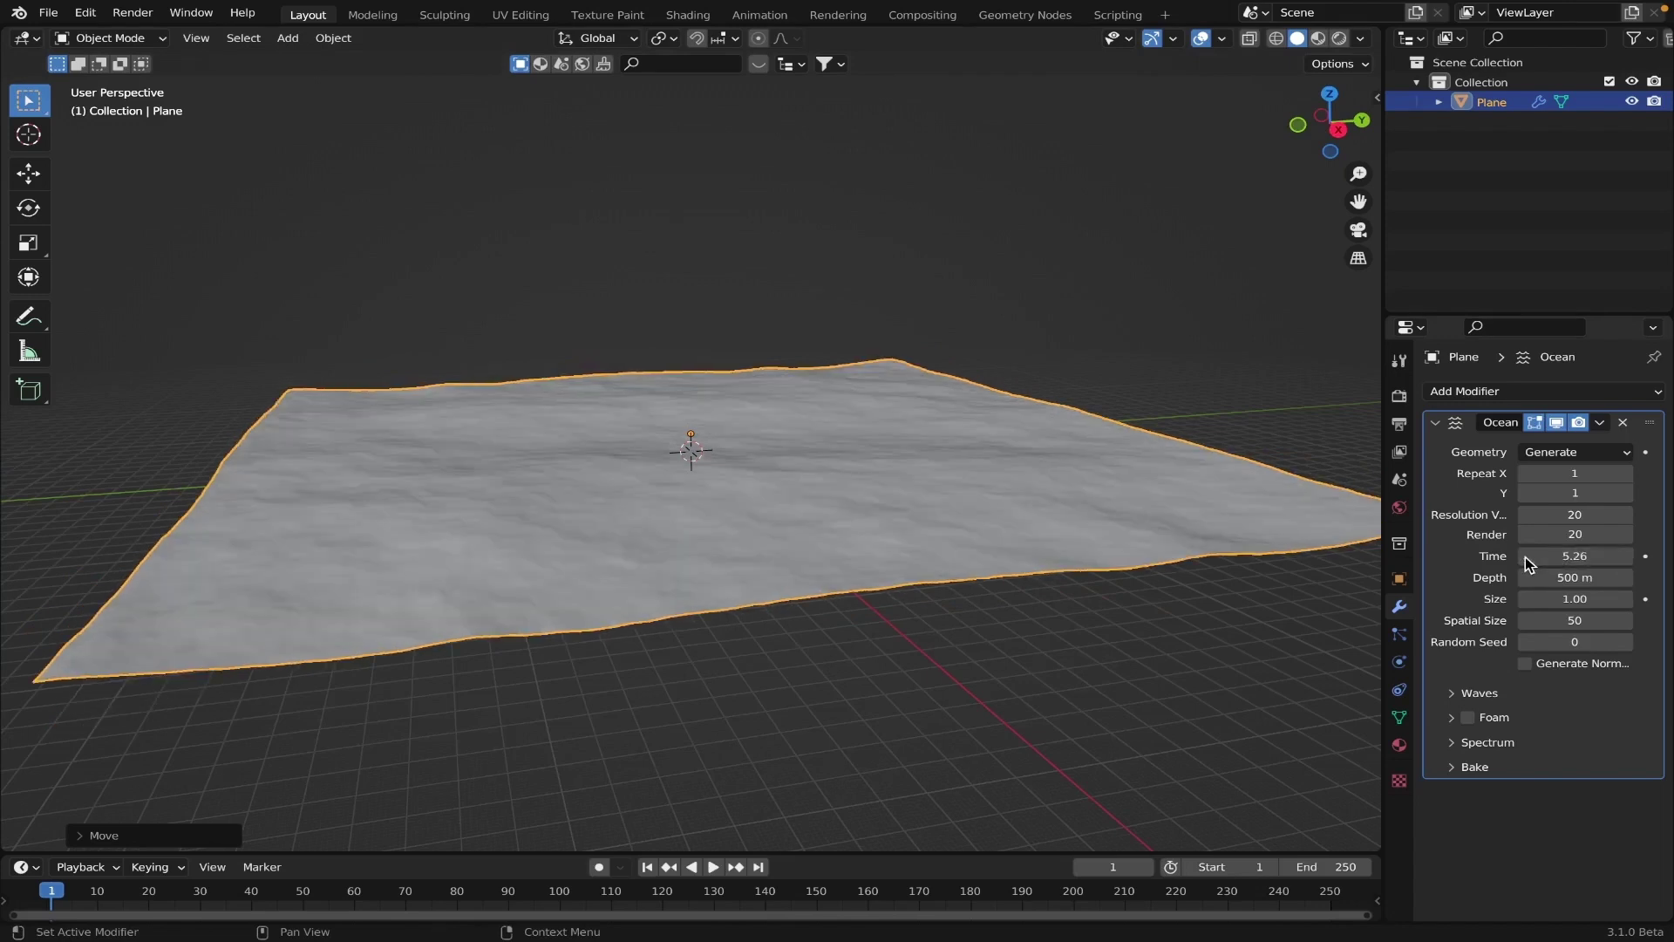
click(1527, 558)
click(1569, 563)
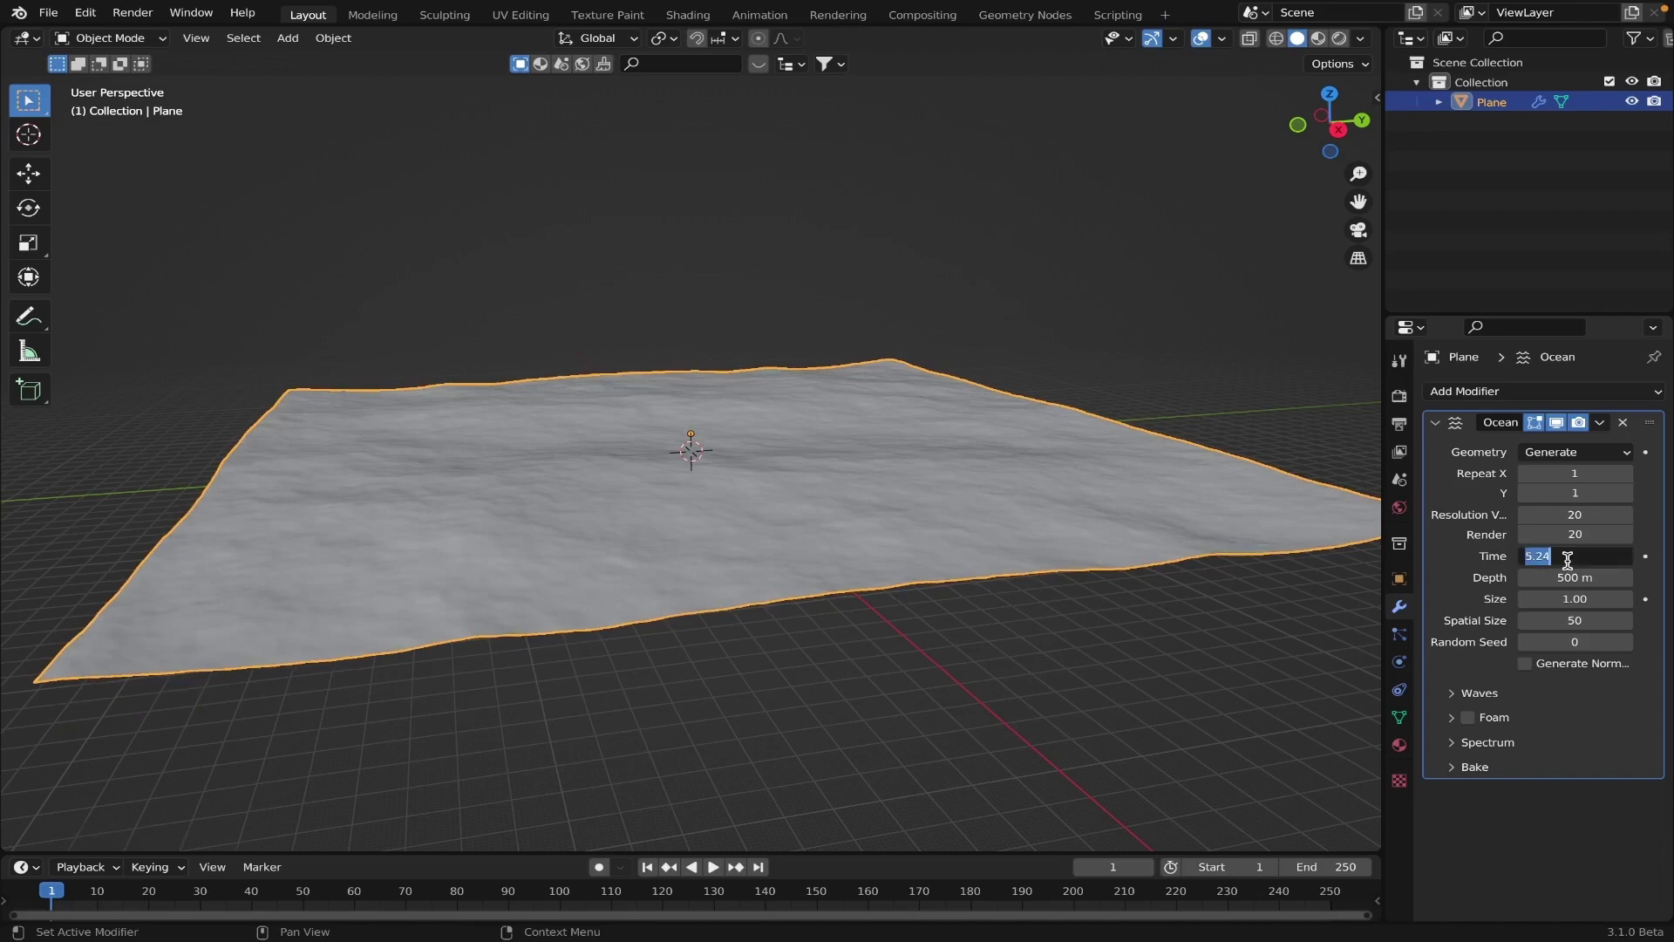
text(10)
key(Return)
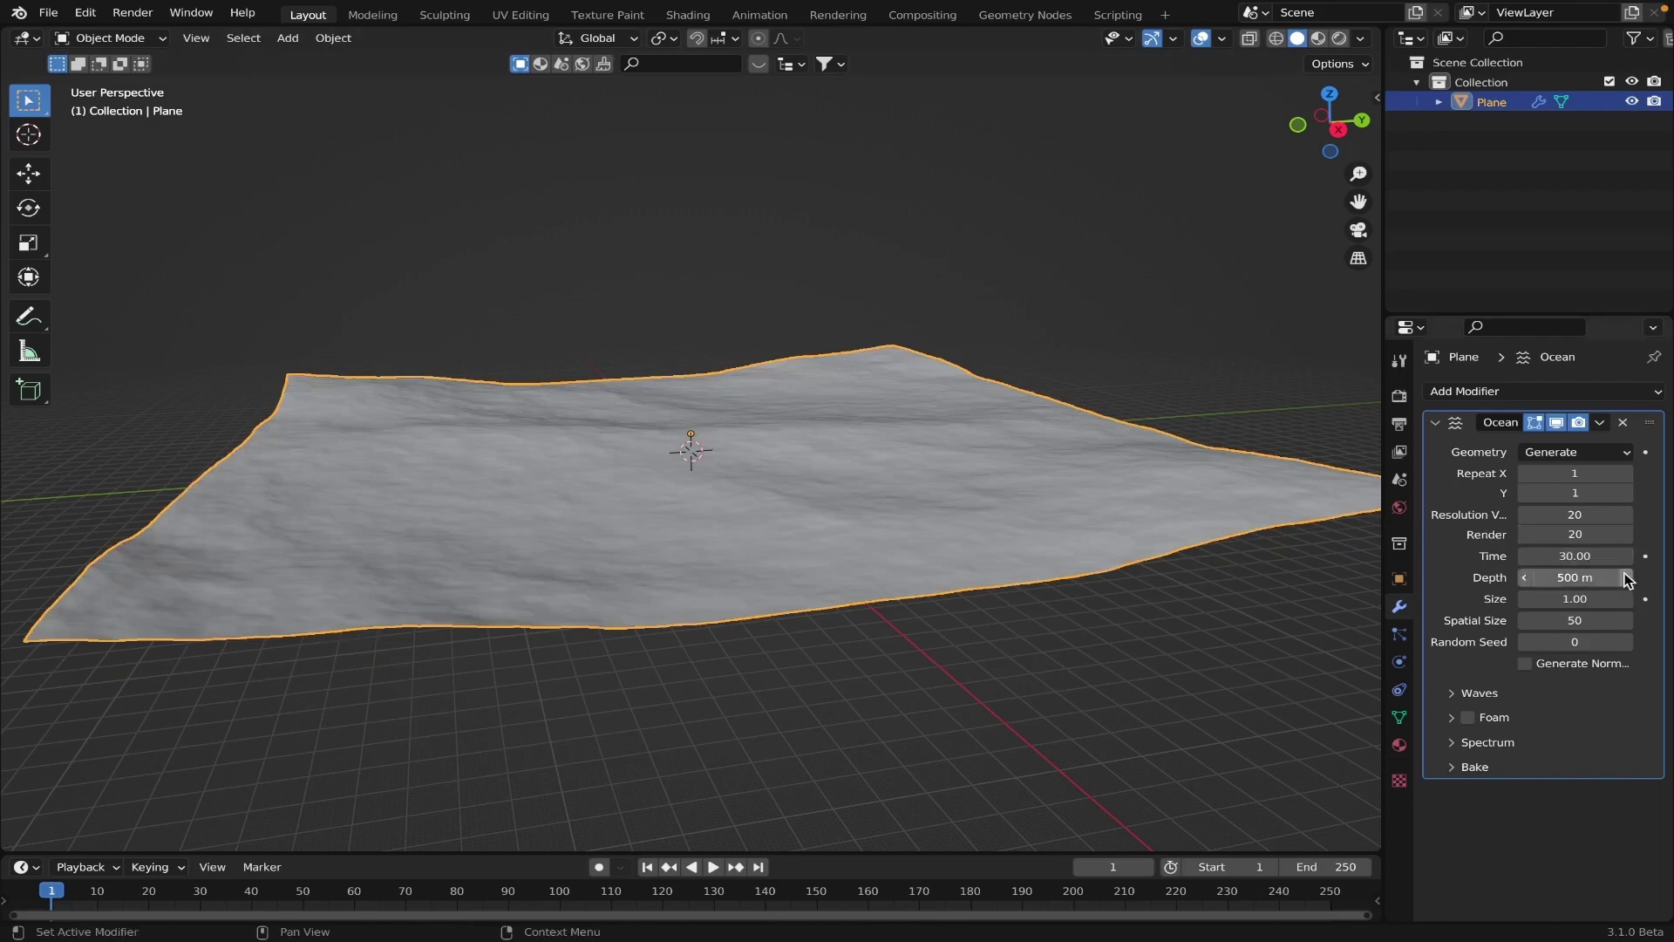
click(1589, 559)
text(0)
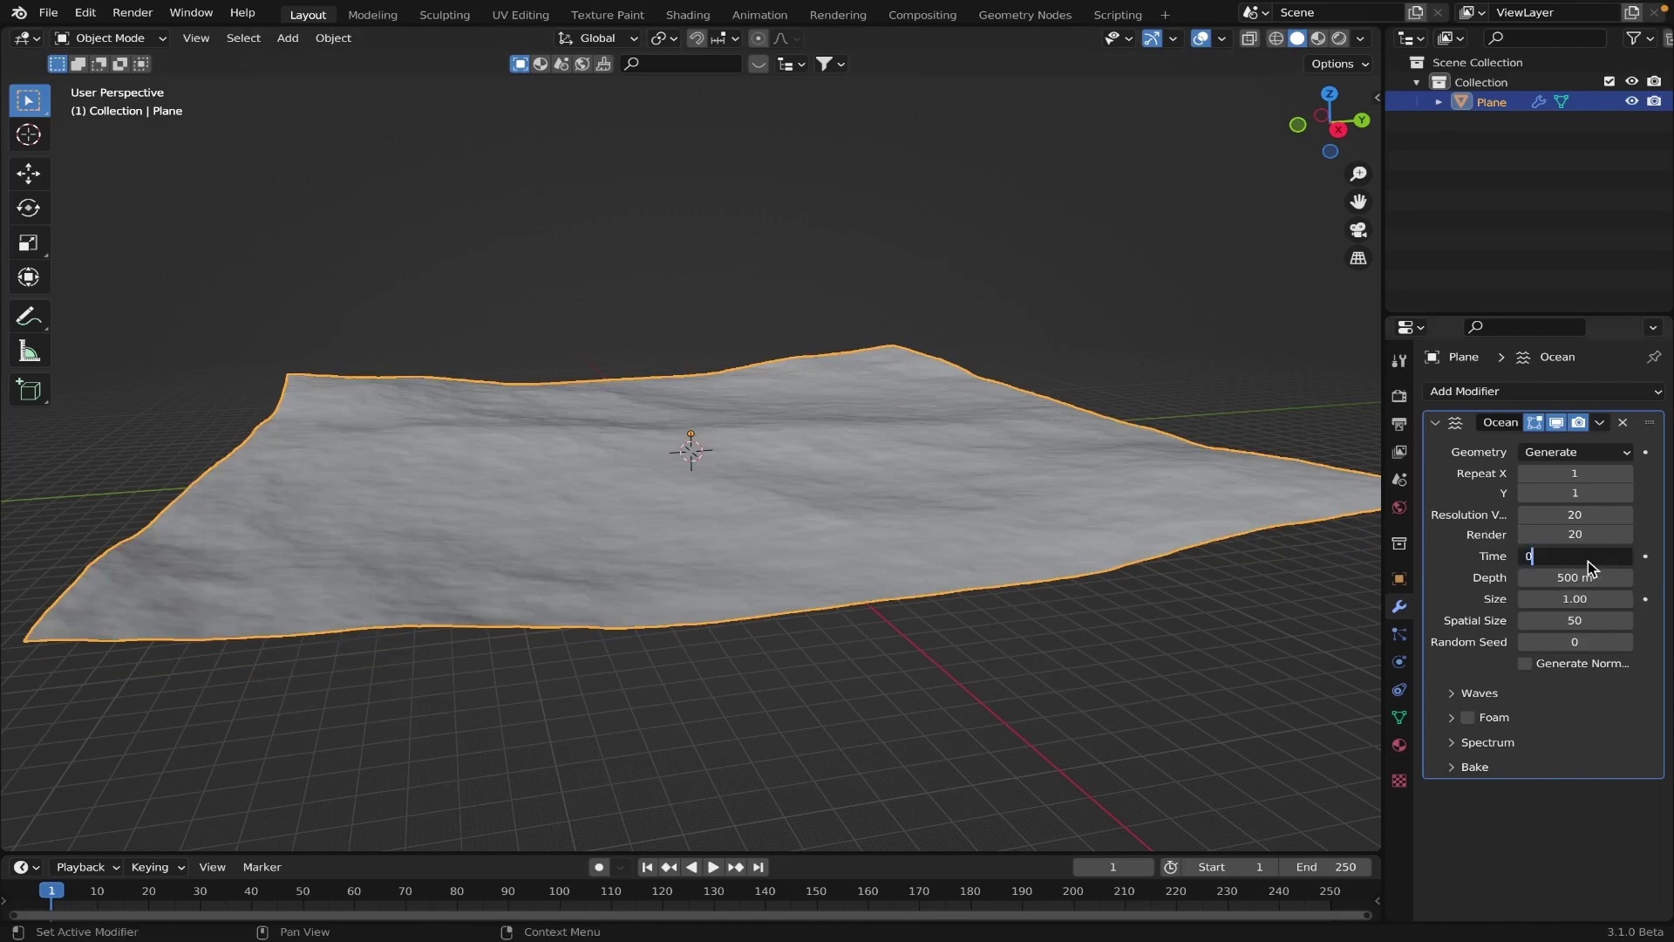
key(Return)
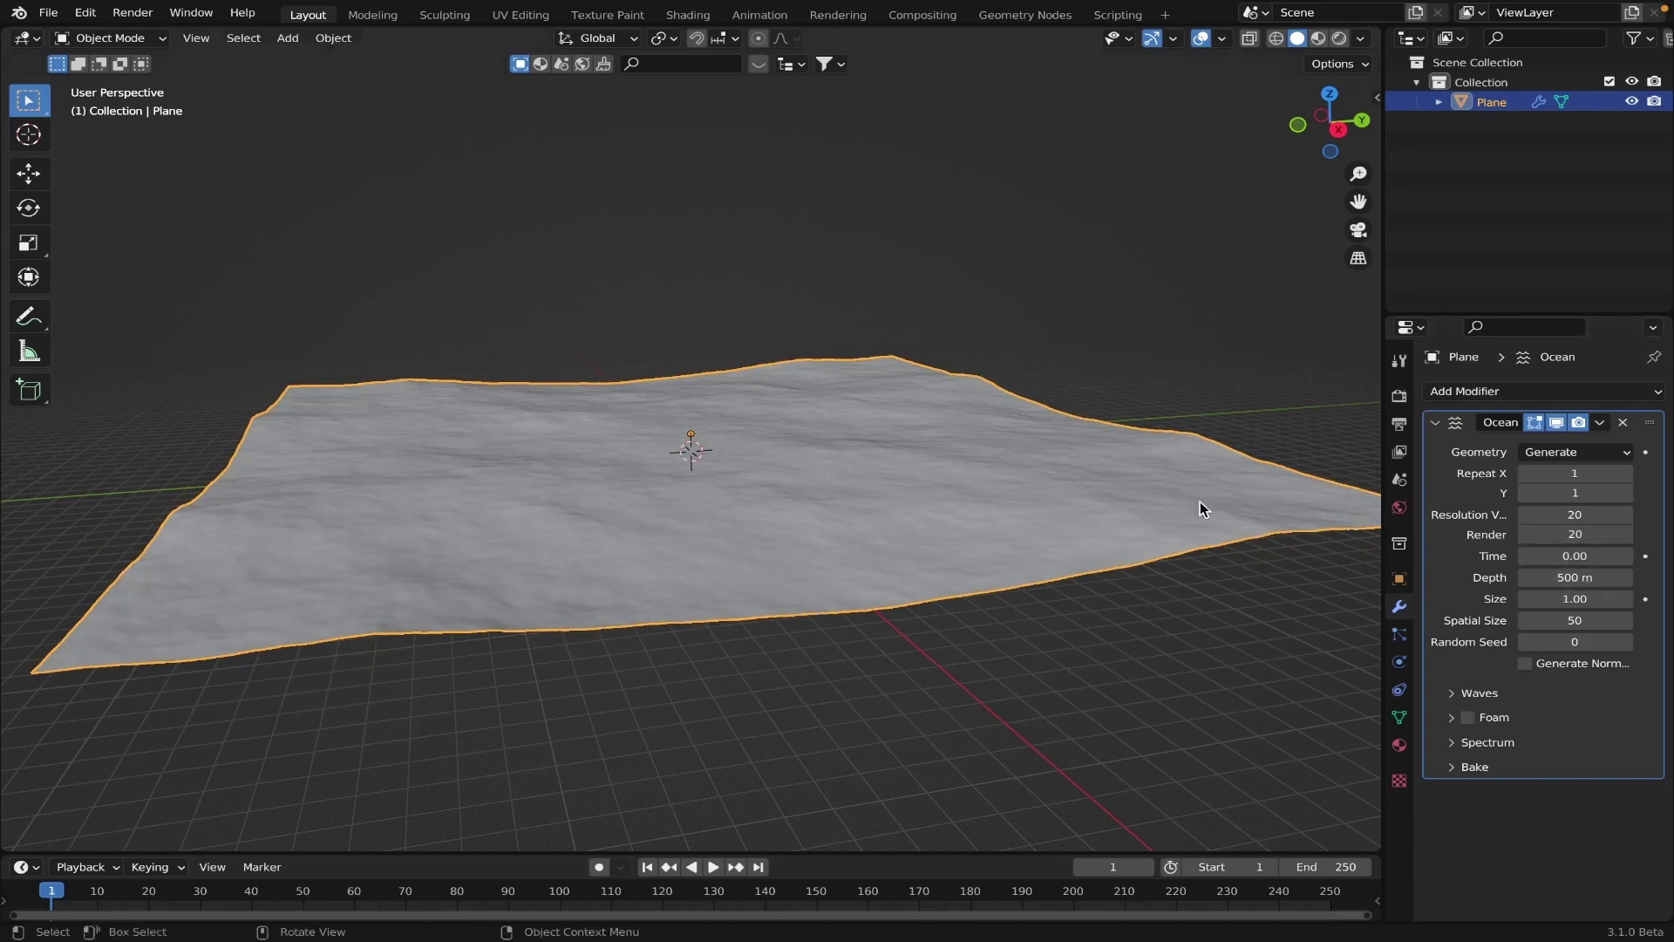
middle_drag(1029, 475, 986, 466)
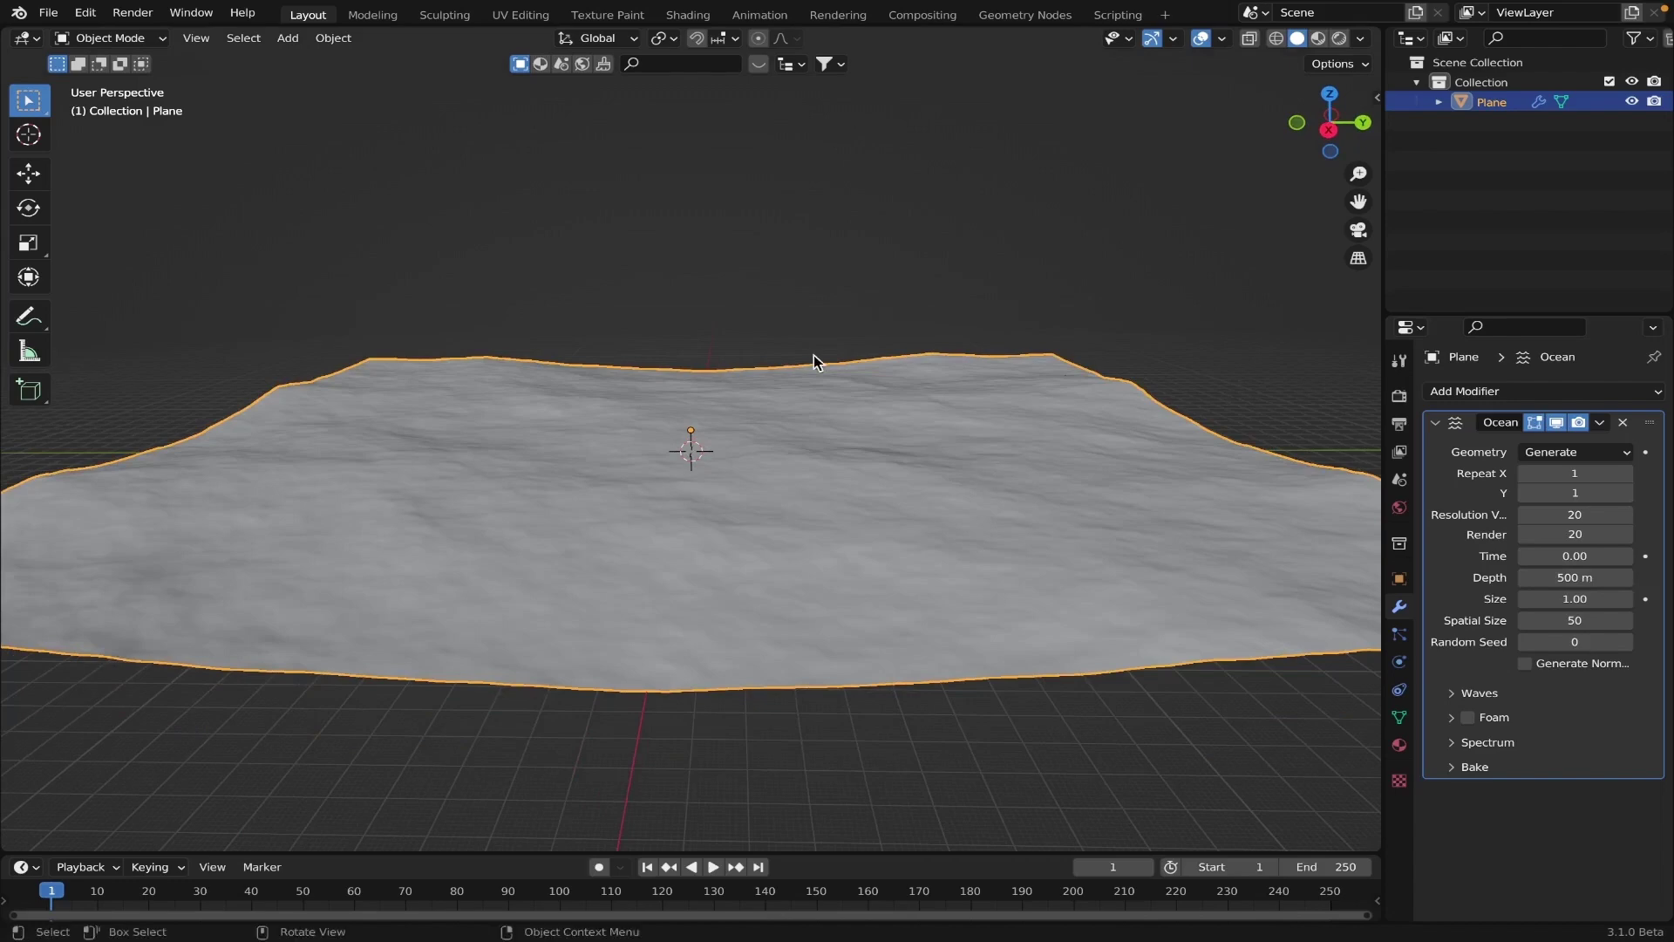
Step: Enable ocean foam with data layer named 'foam' and coverage 0.7
click(1455, 718)
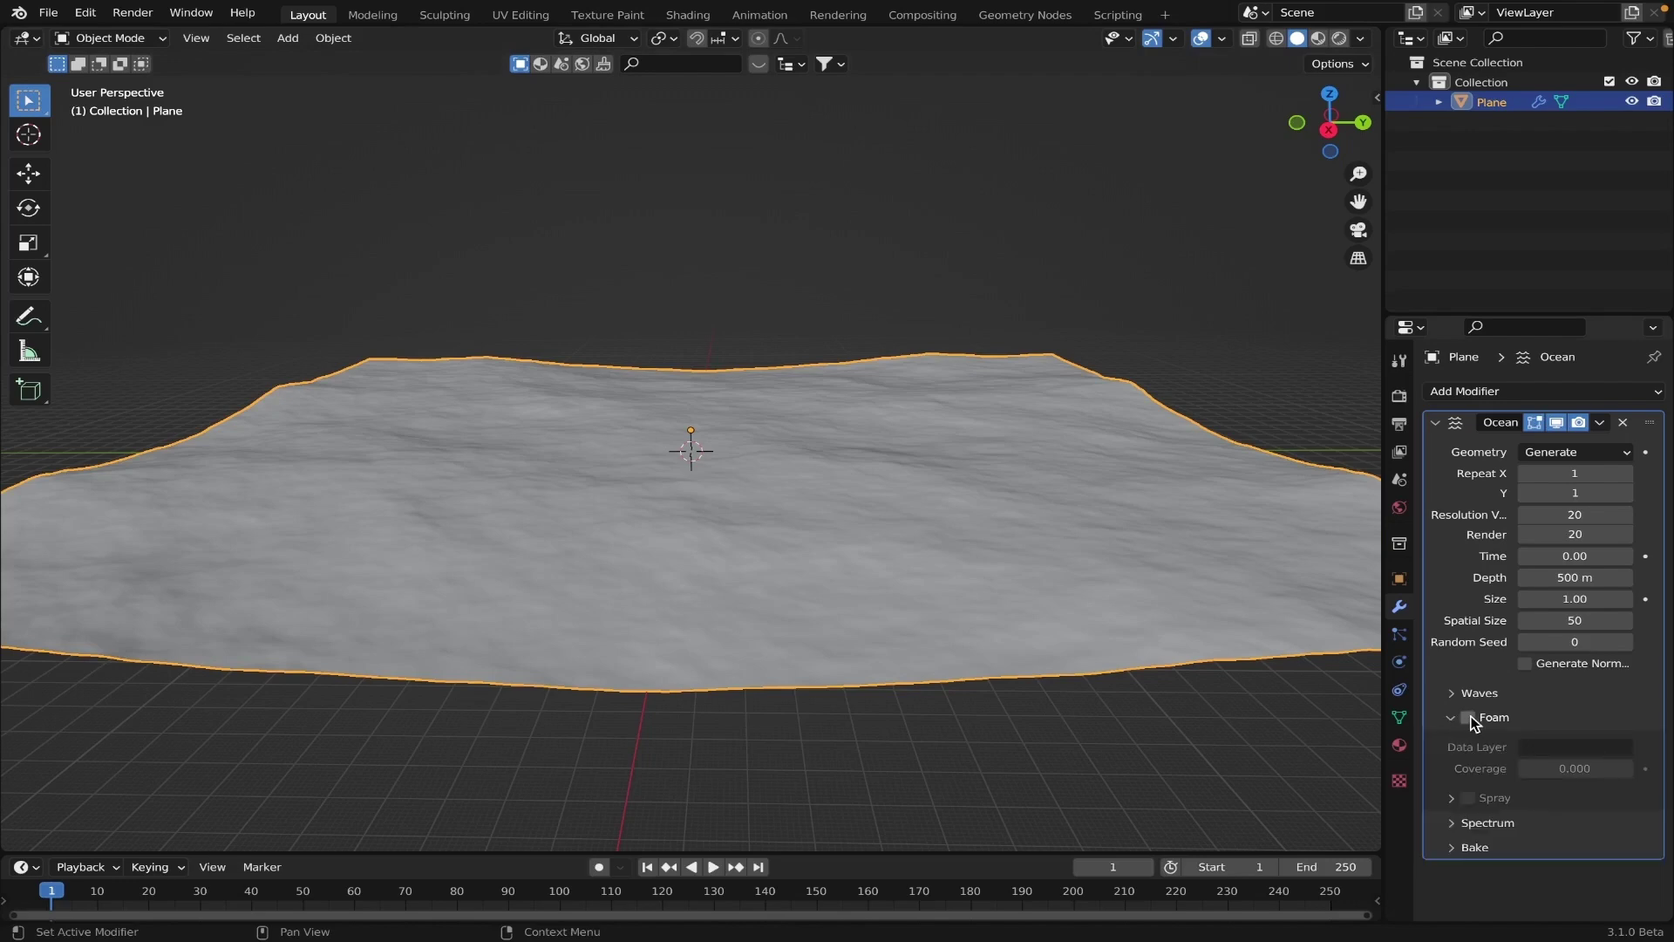
click(1514, 731)
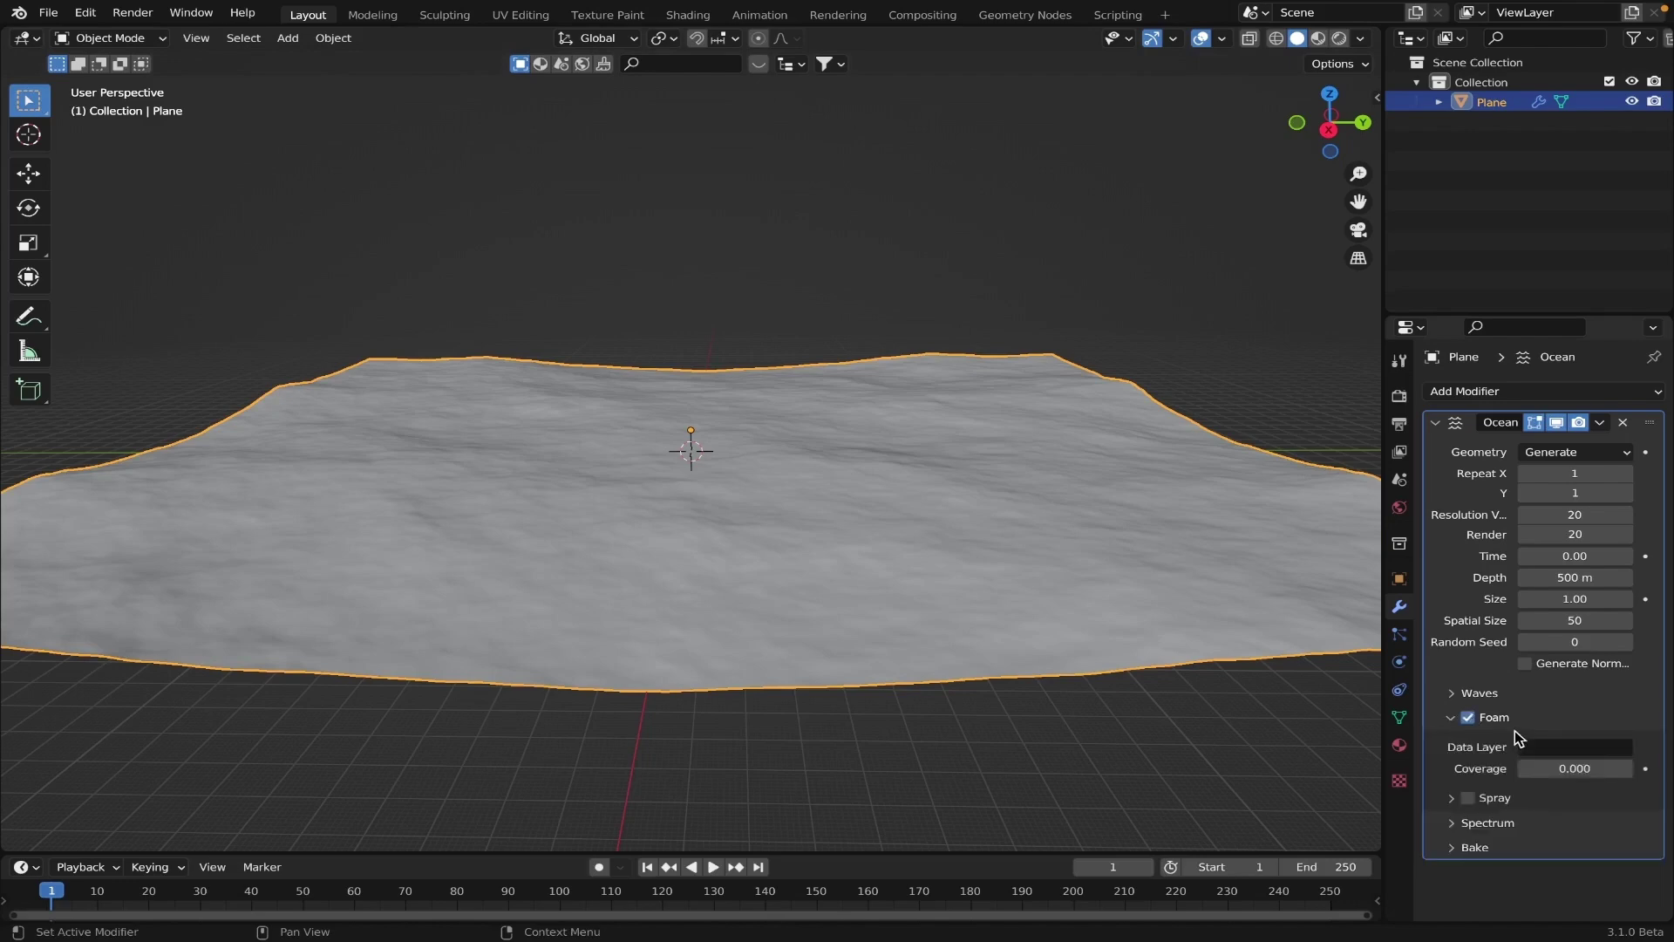
click(1570, 747)
text(foam)
key(Return)
click(1559, 767)
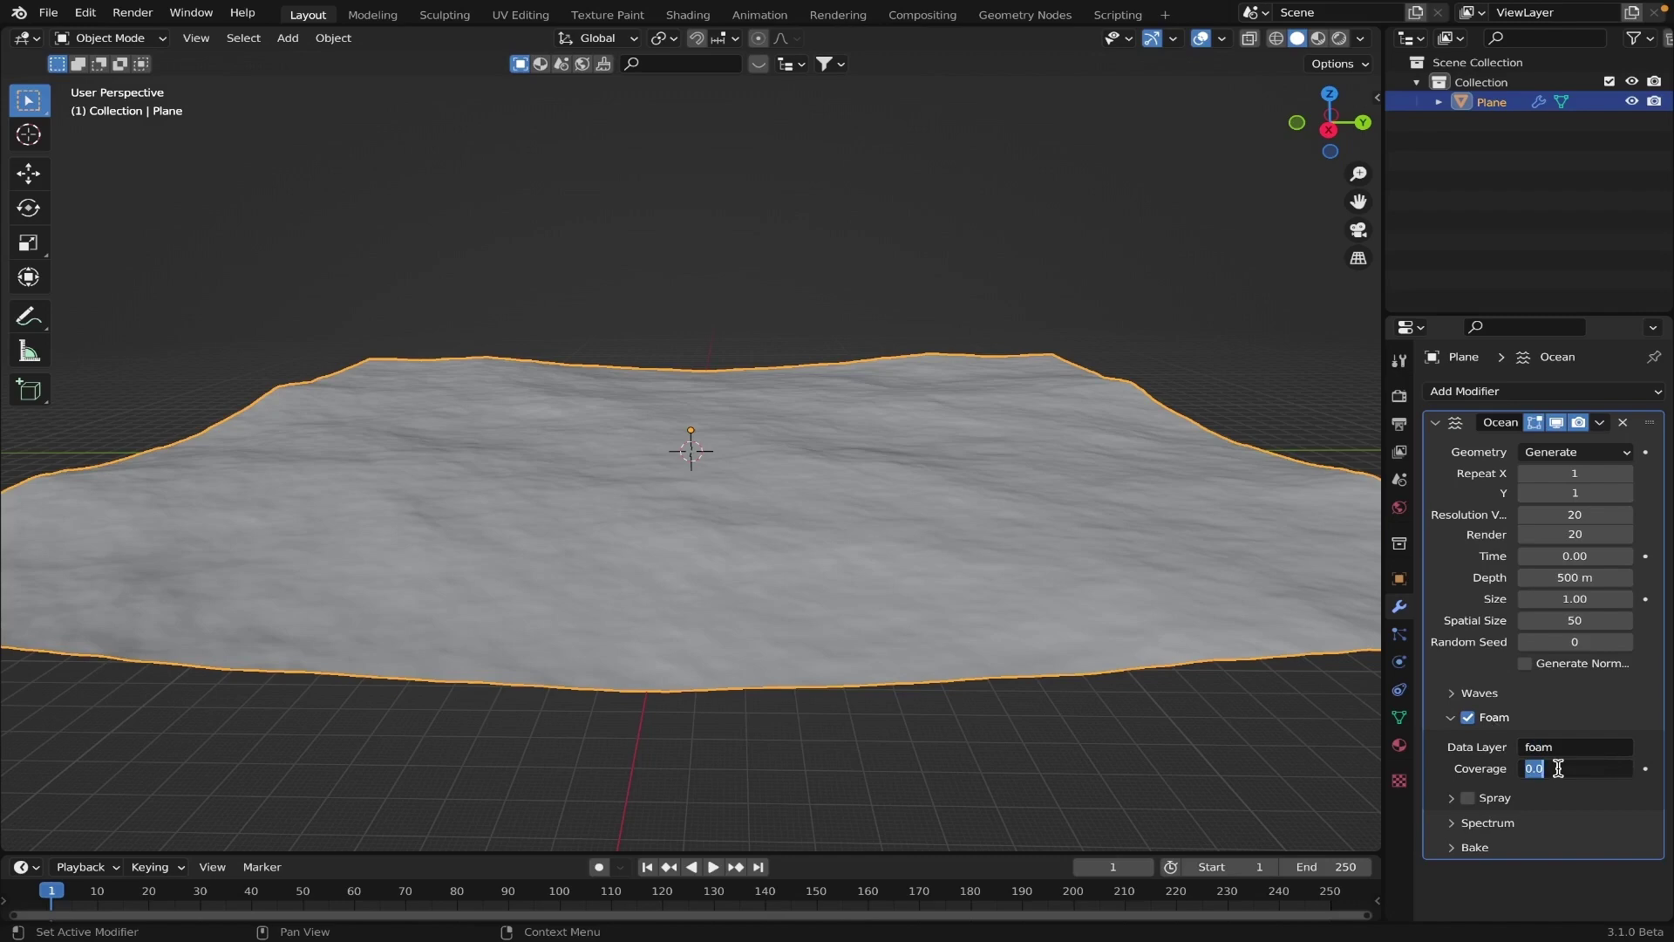
text(0.7)
key(Return)
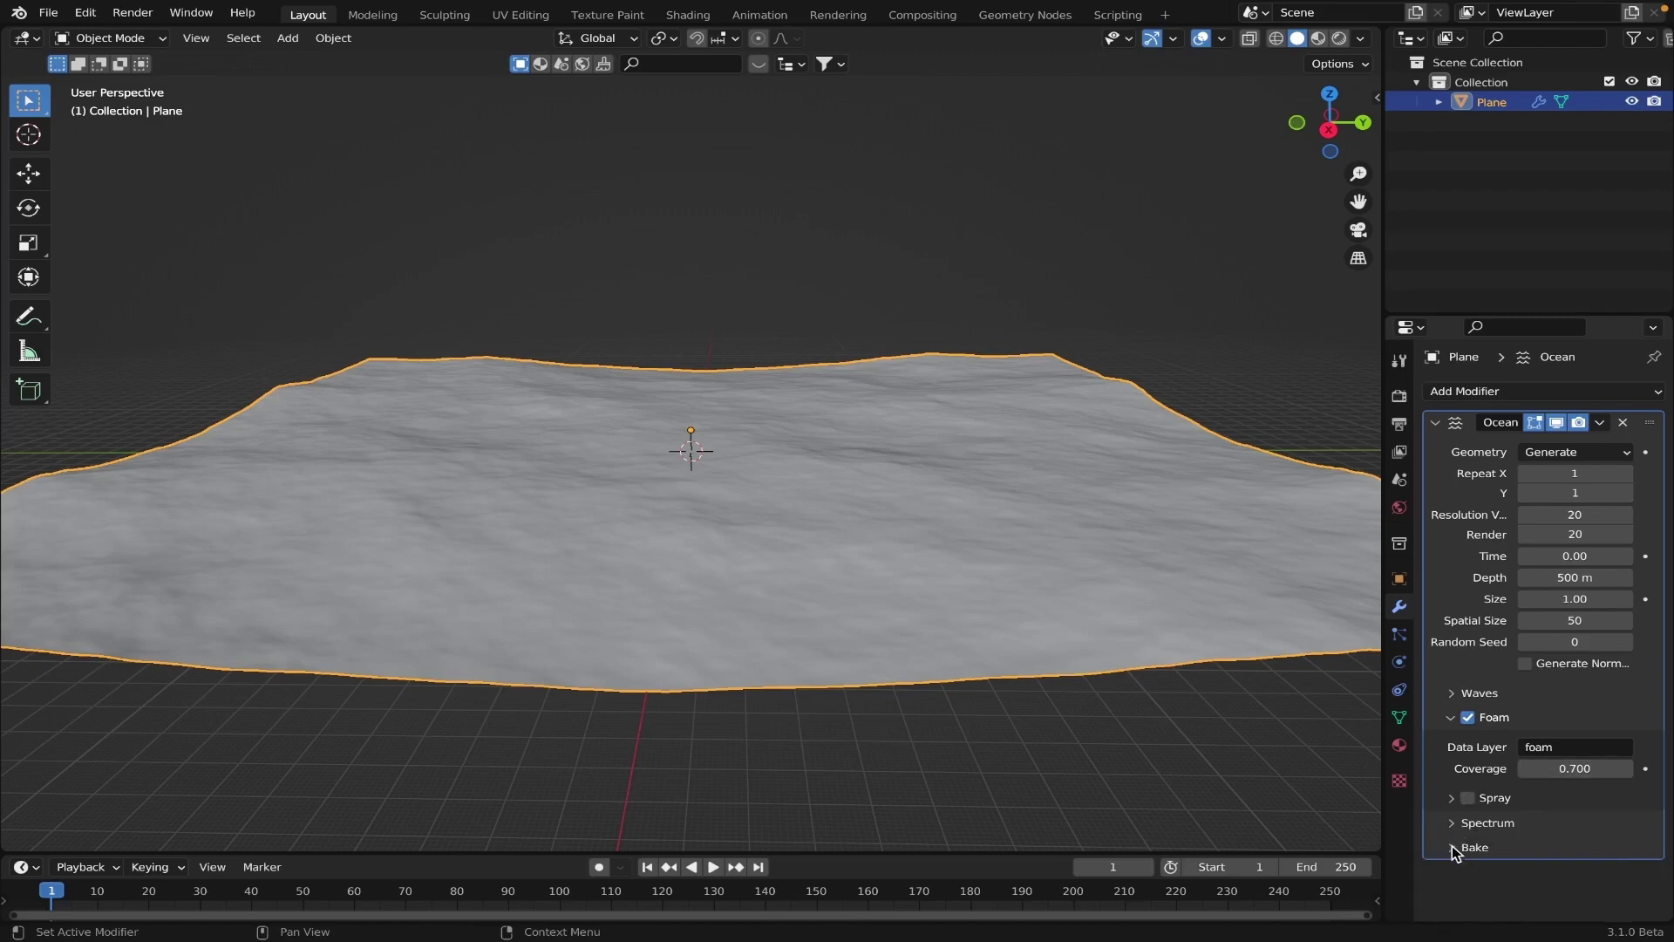
Step: Try a wave Scale of 10, then settle on a wave Scale of 2.5
click(1453, 694)
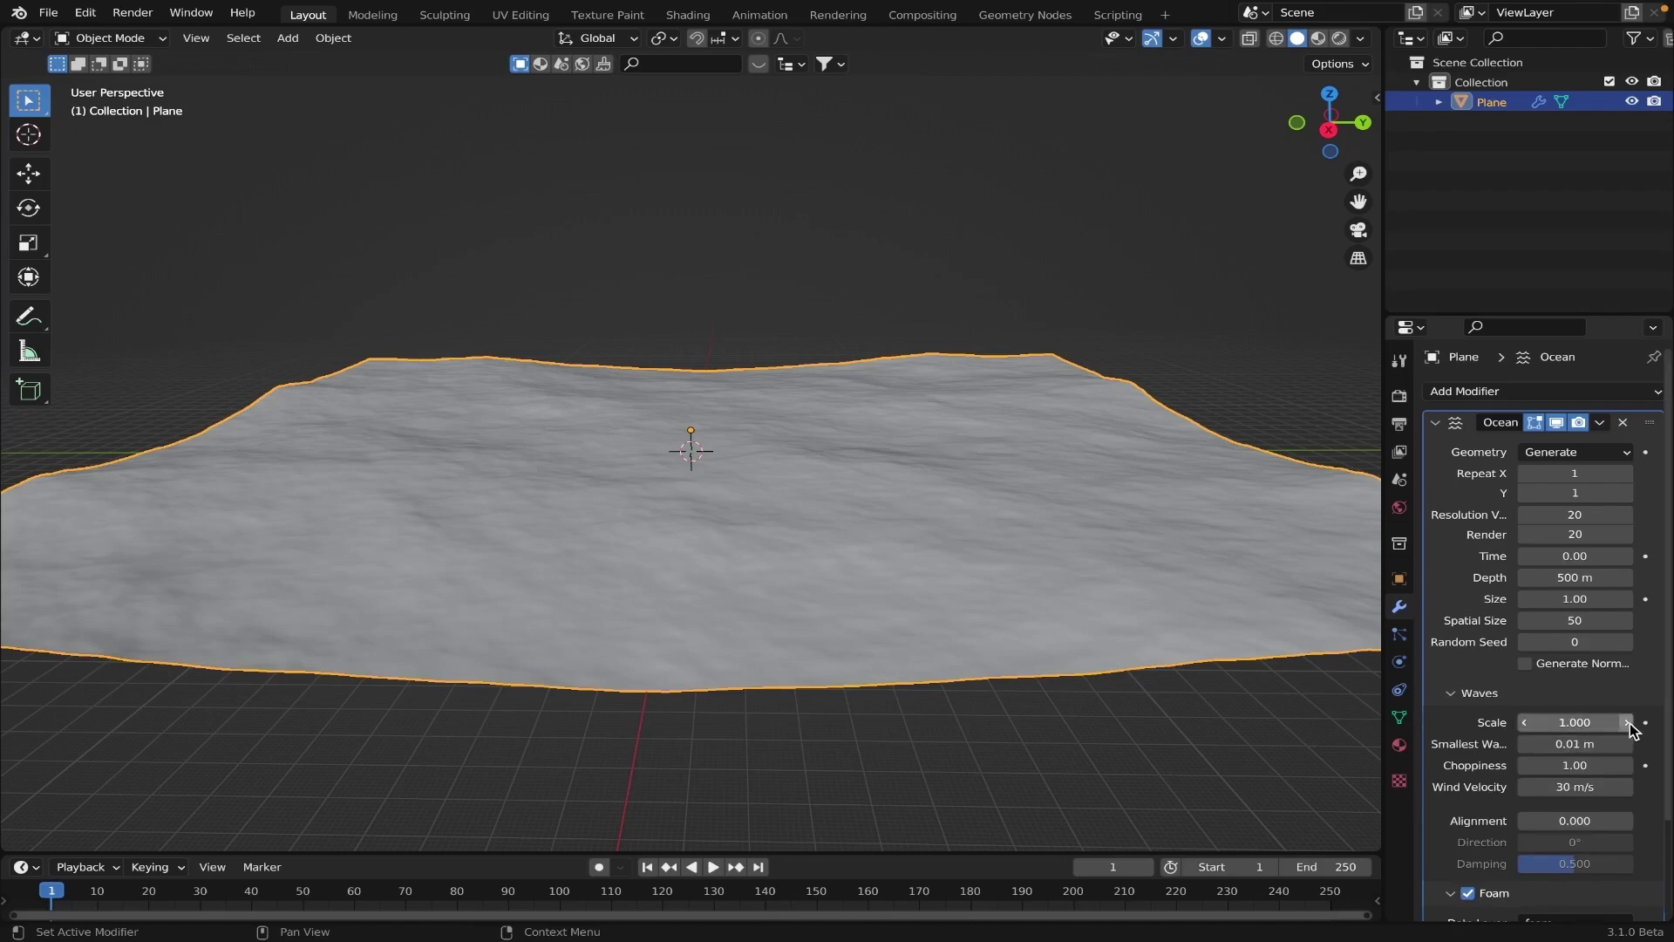
click(1630, 722)
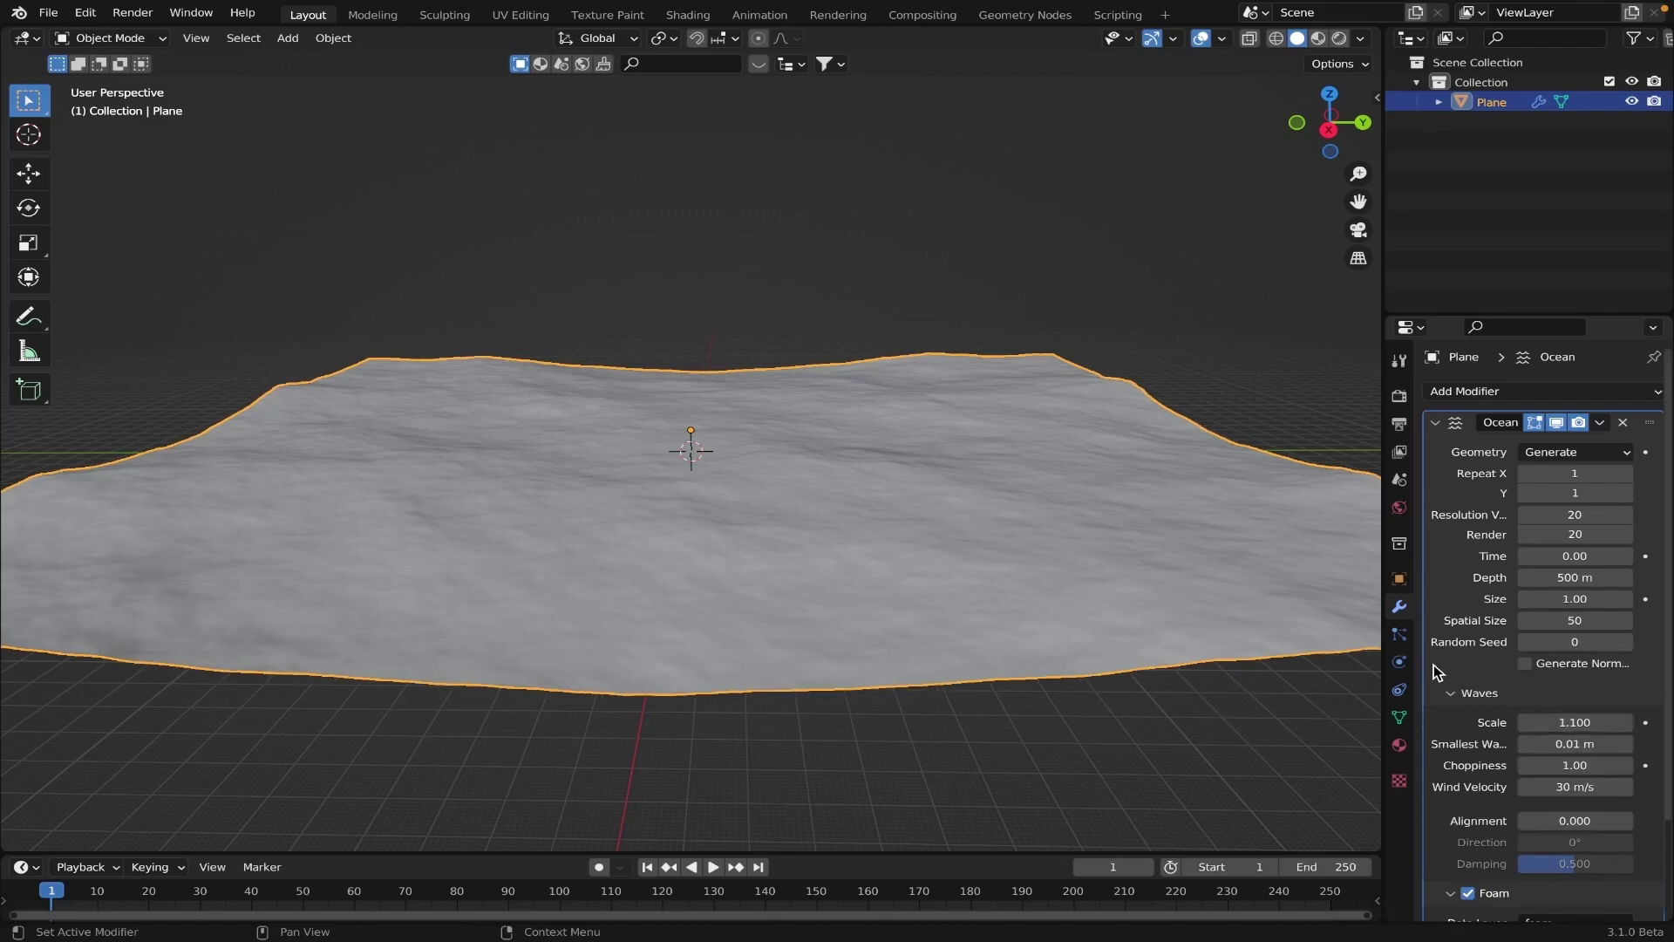
double_click(1578, 723)
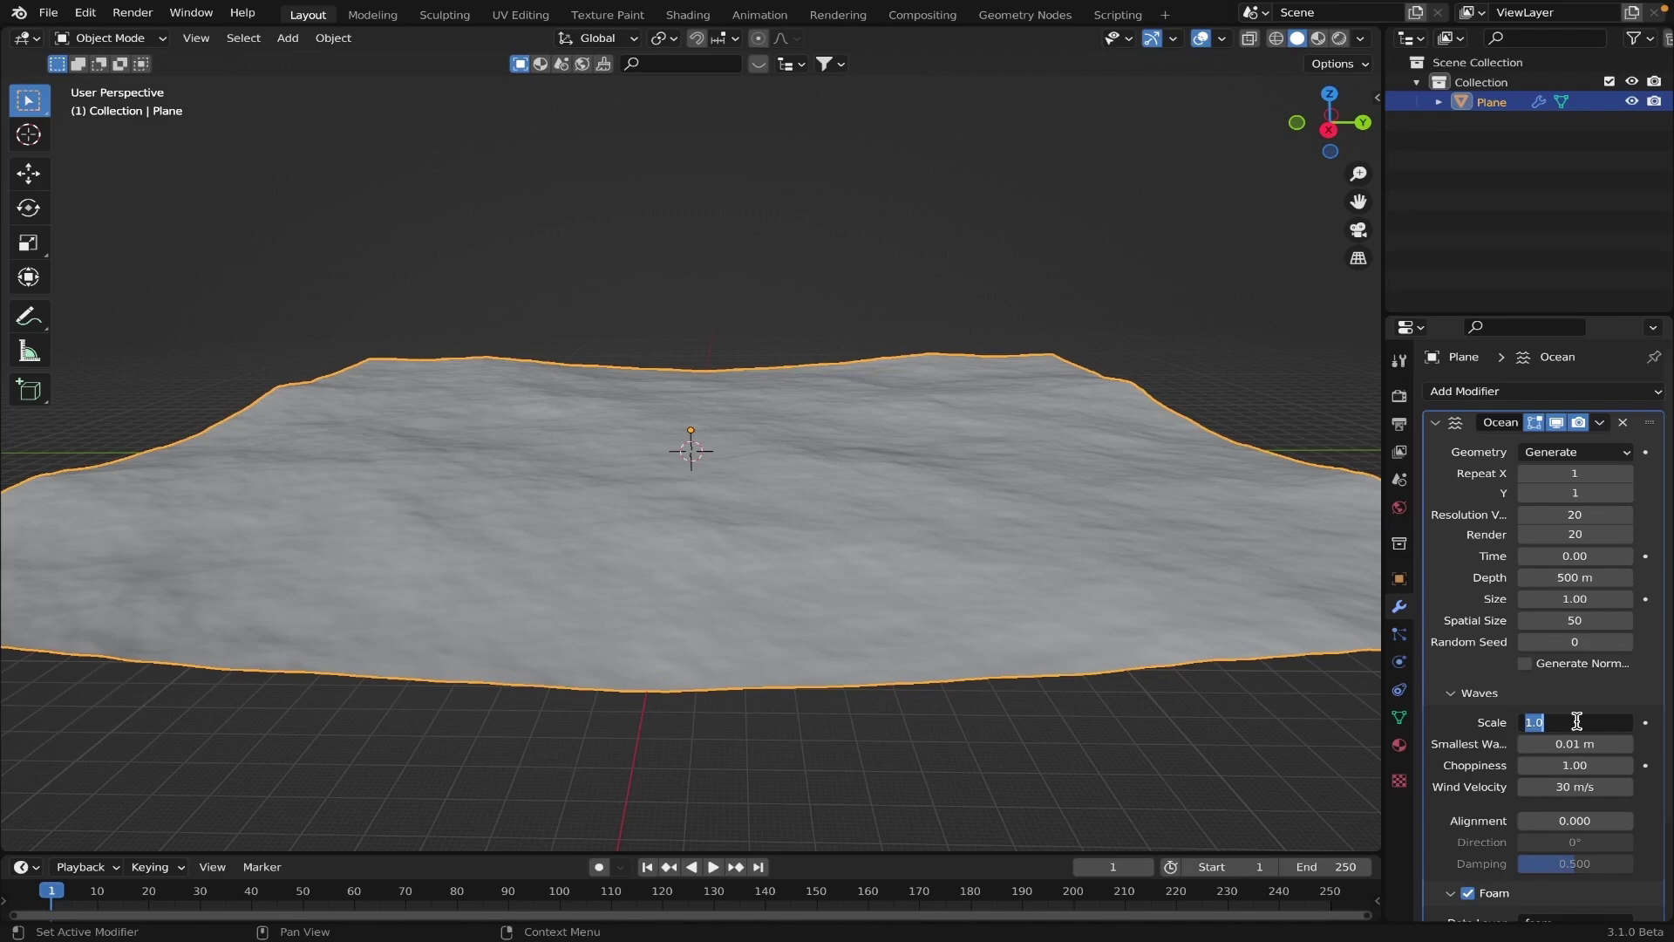
text(10)
key(Return)
middle_drag(996, 489, 1003, 497)
click(1579, 718)
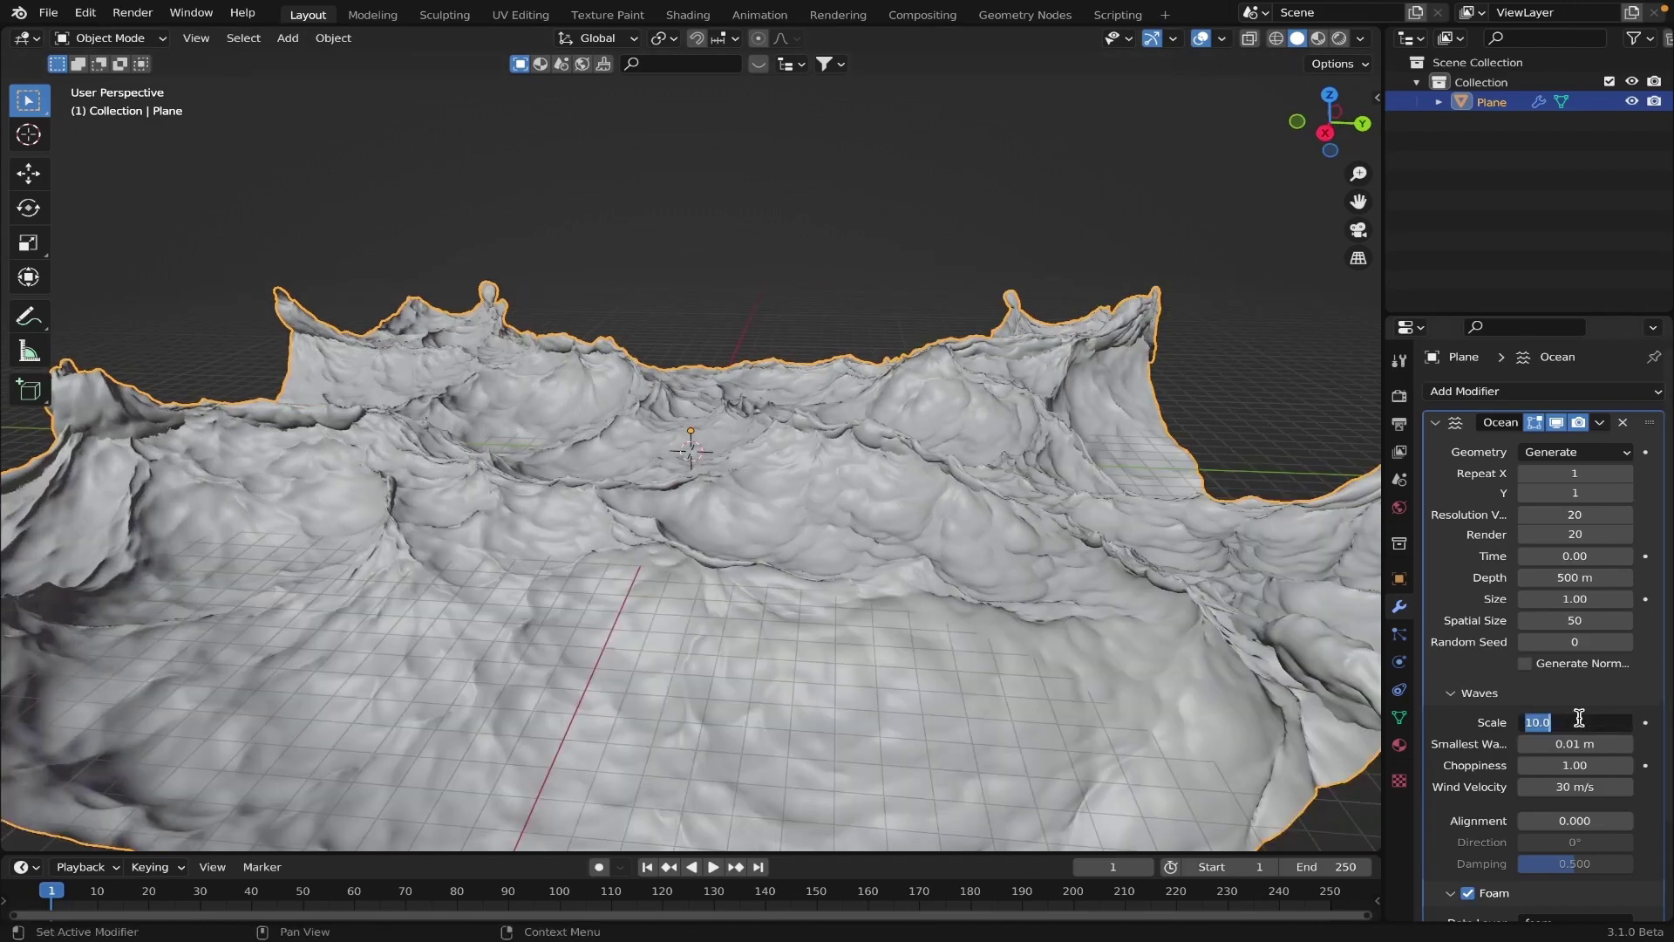
text(2.5)
key(Return)
middle_drag(973, 504, 996, 500)
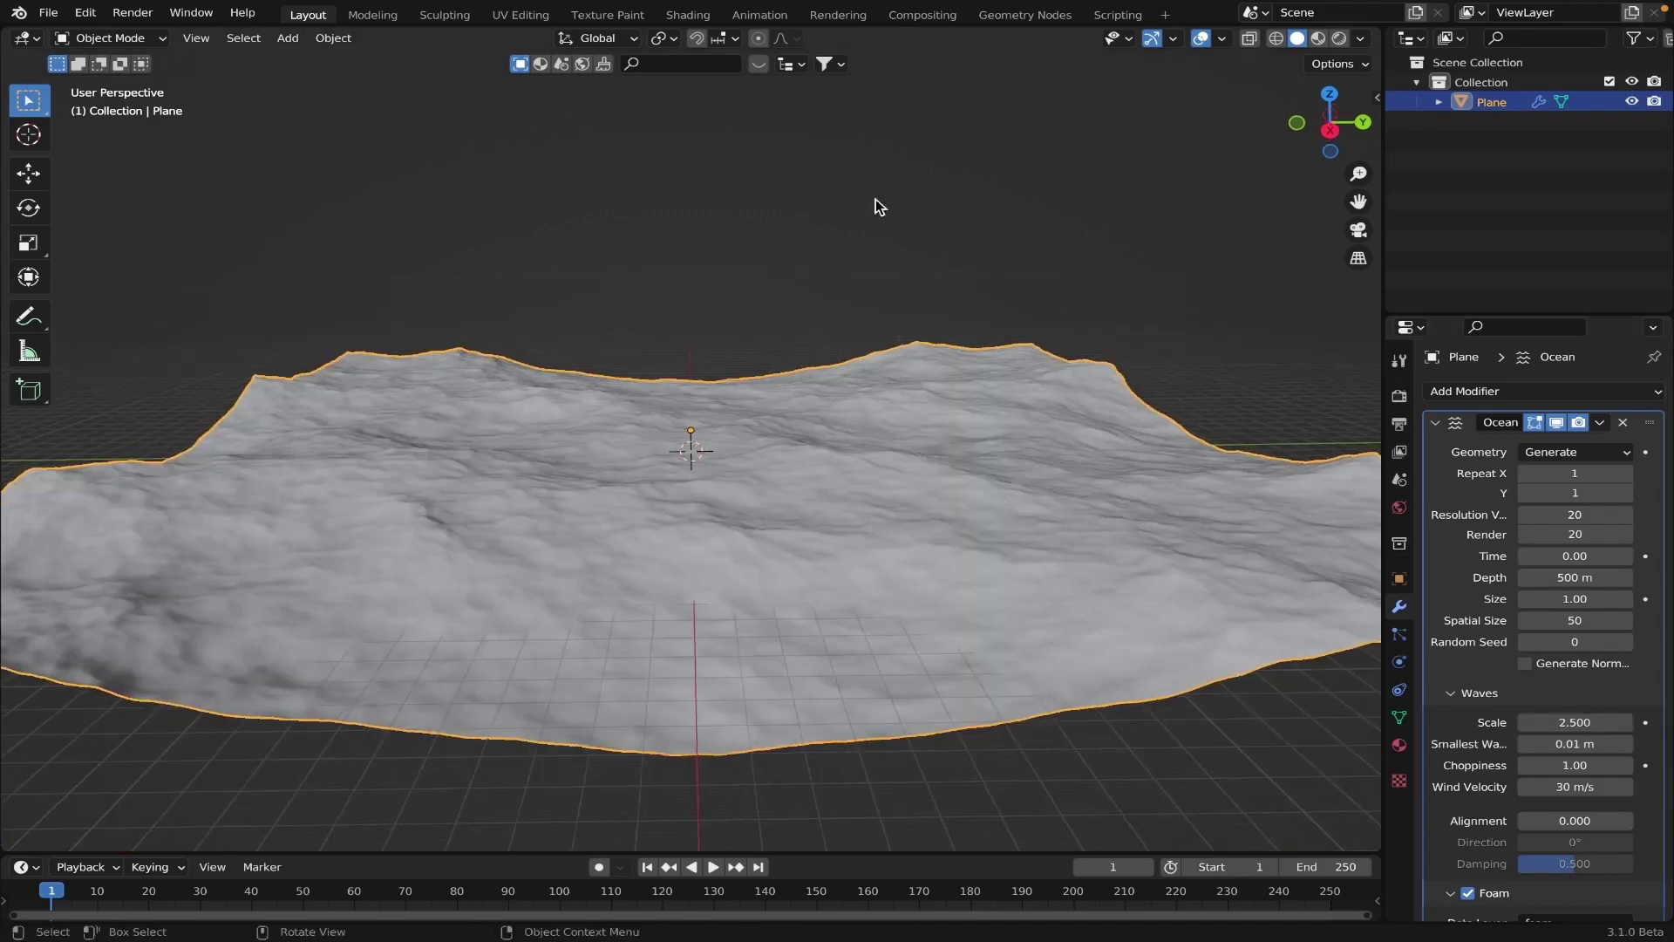
Step: Switch to the Shading workspace with Solid viewport shading
click(685, 15)
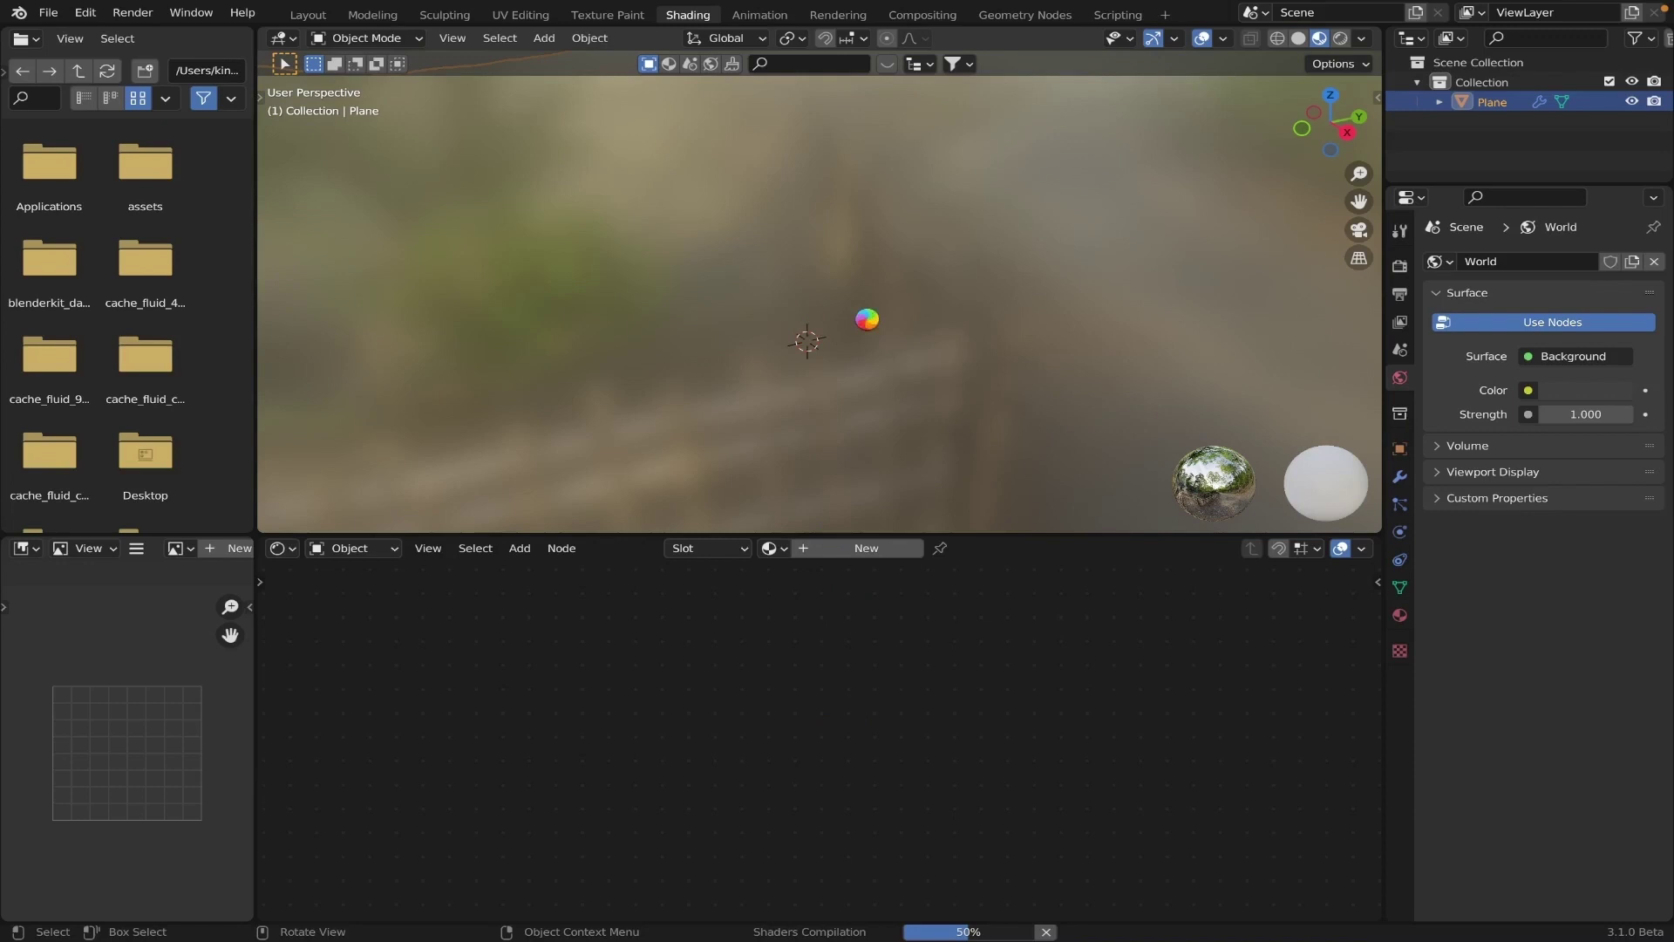
click(1304, 38)
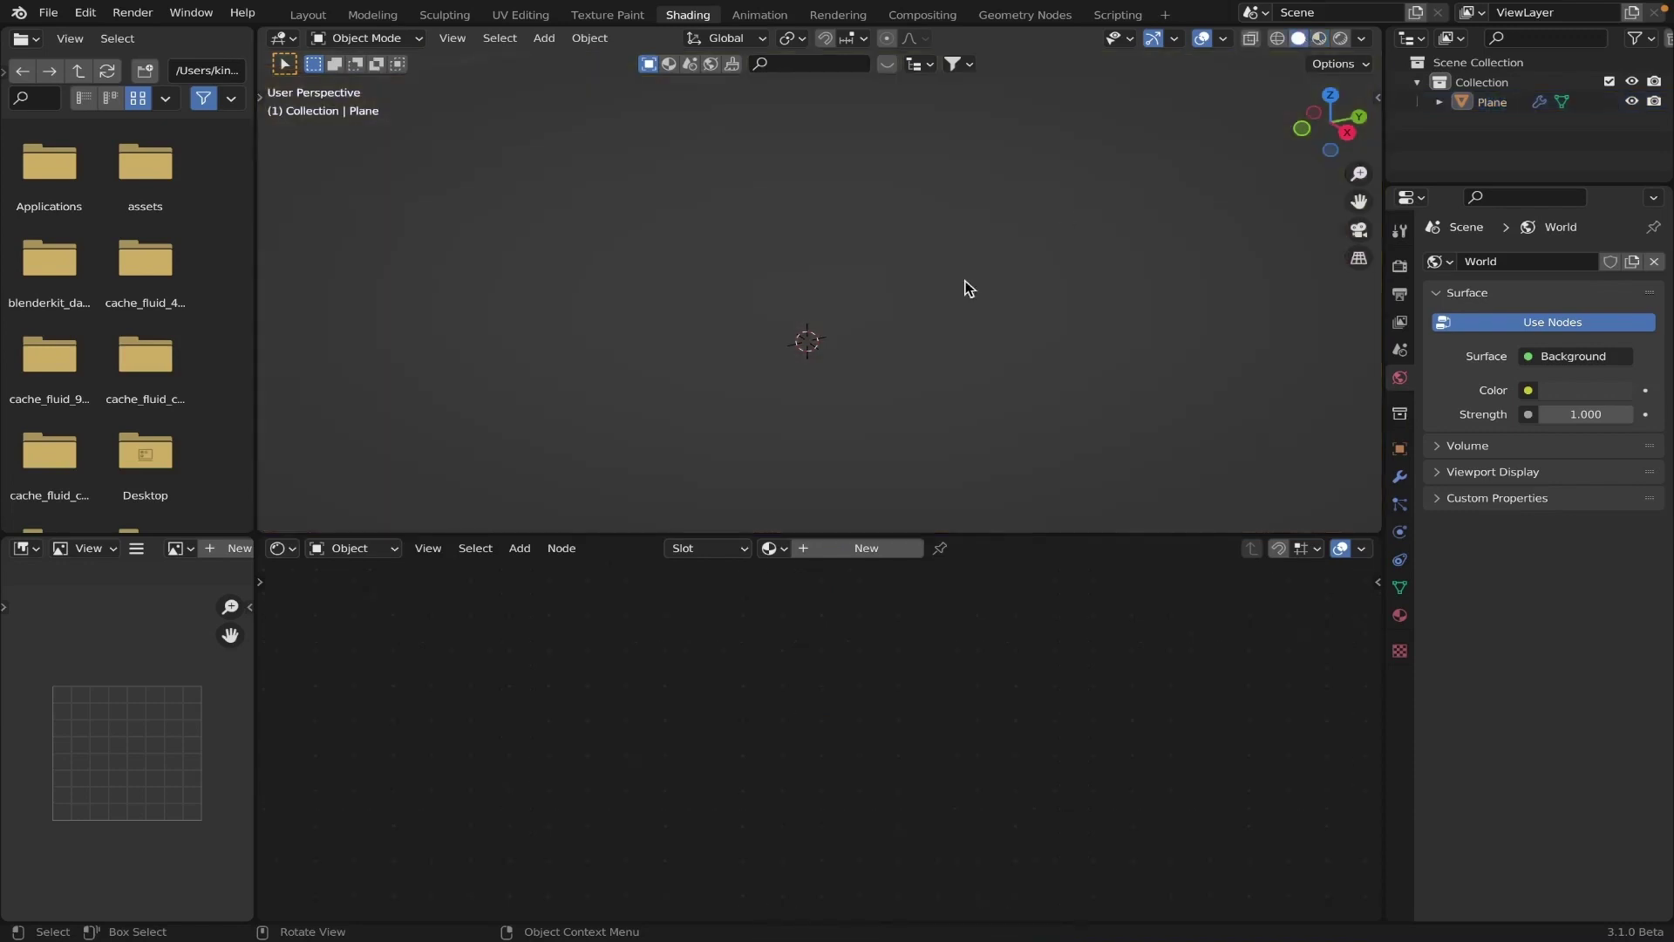
scroll(921, 310, down, 5)
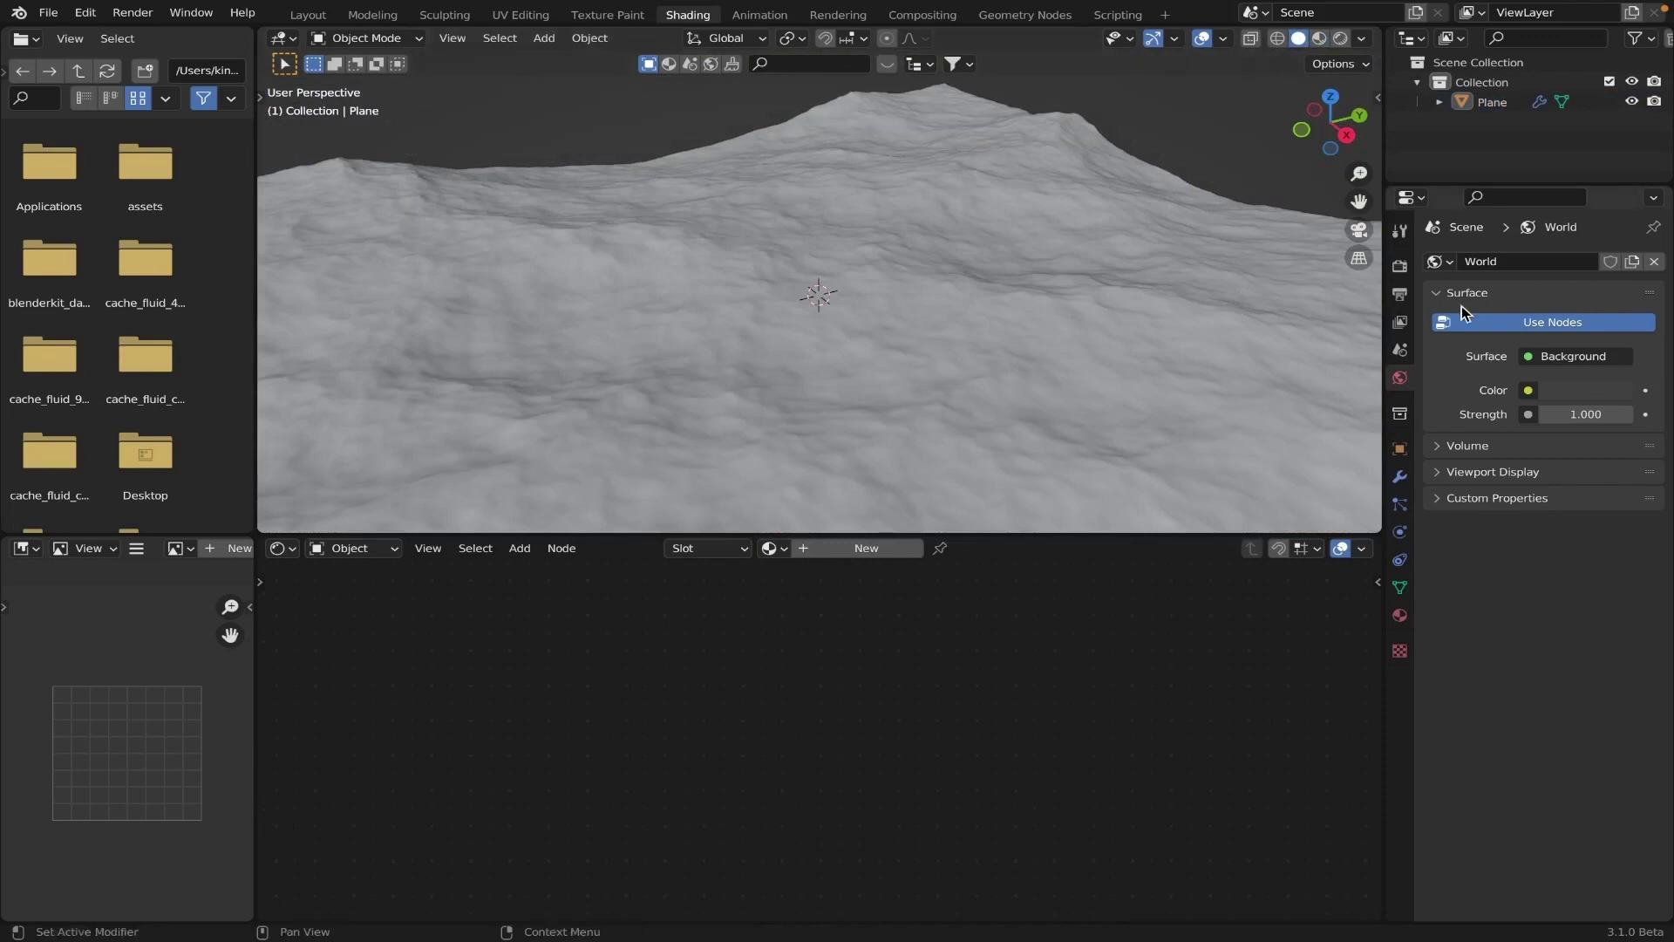
Step: Set the render engine to Cycles using the CPU device
click(1399, 265)
click(1582, 262)
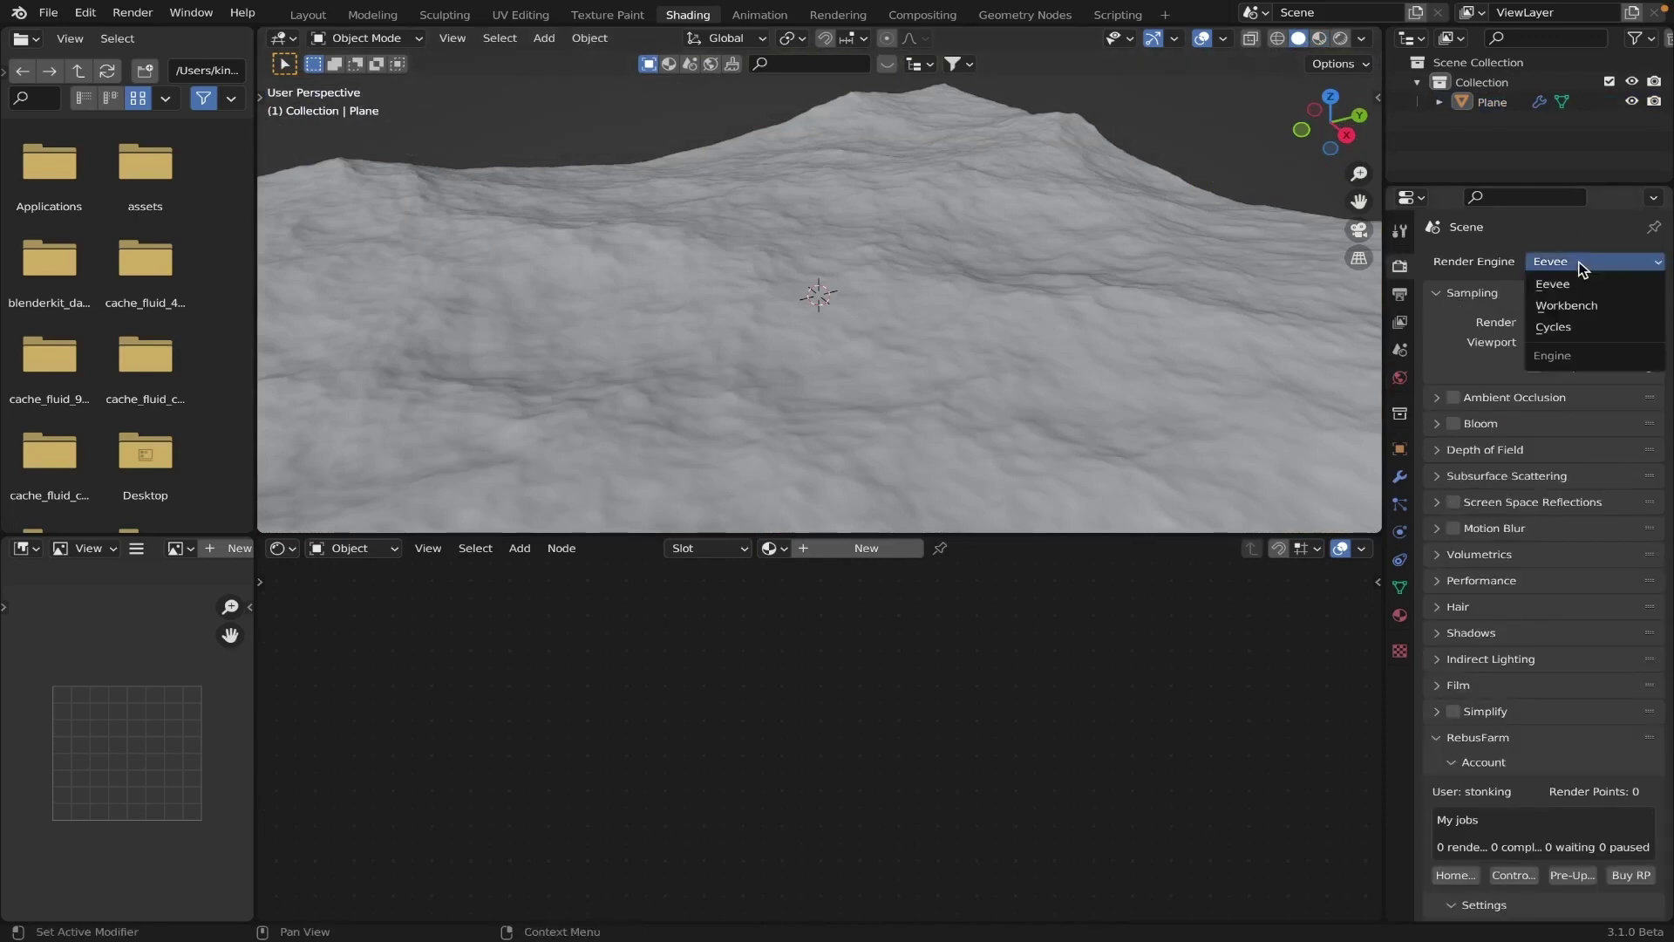
click(1589, 328)
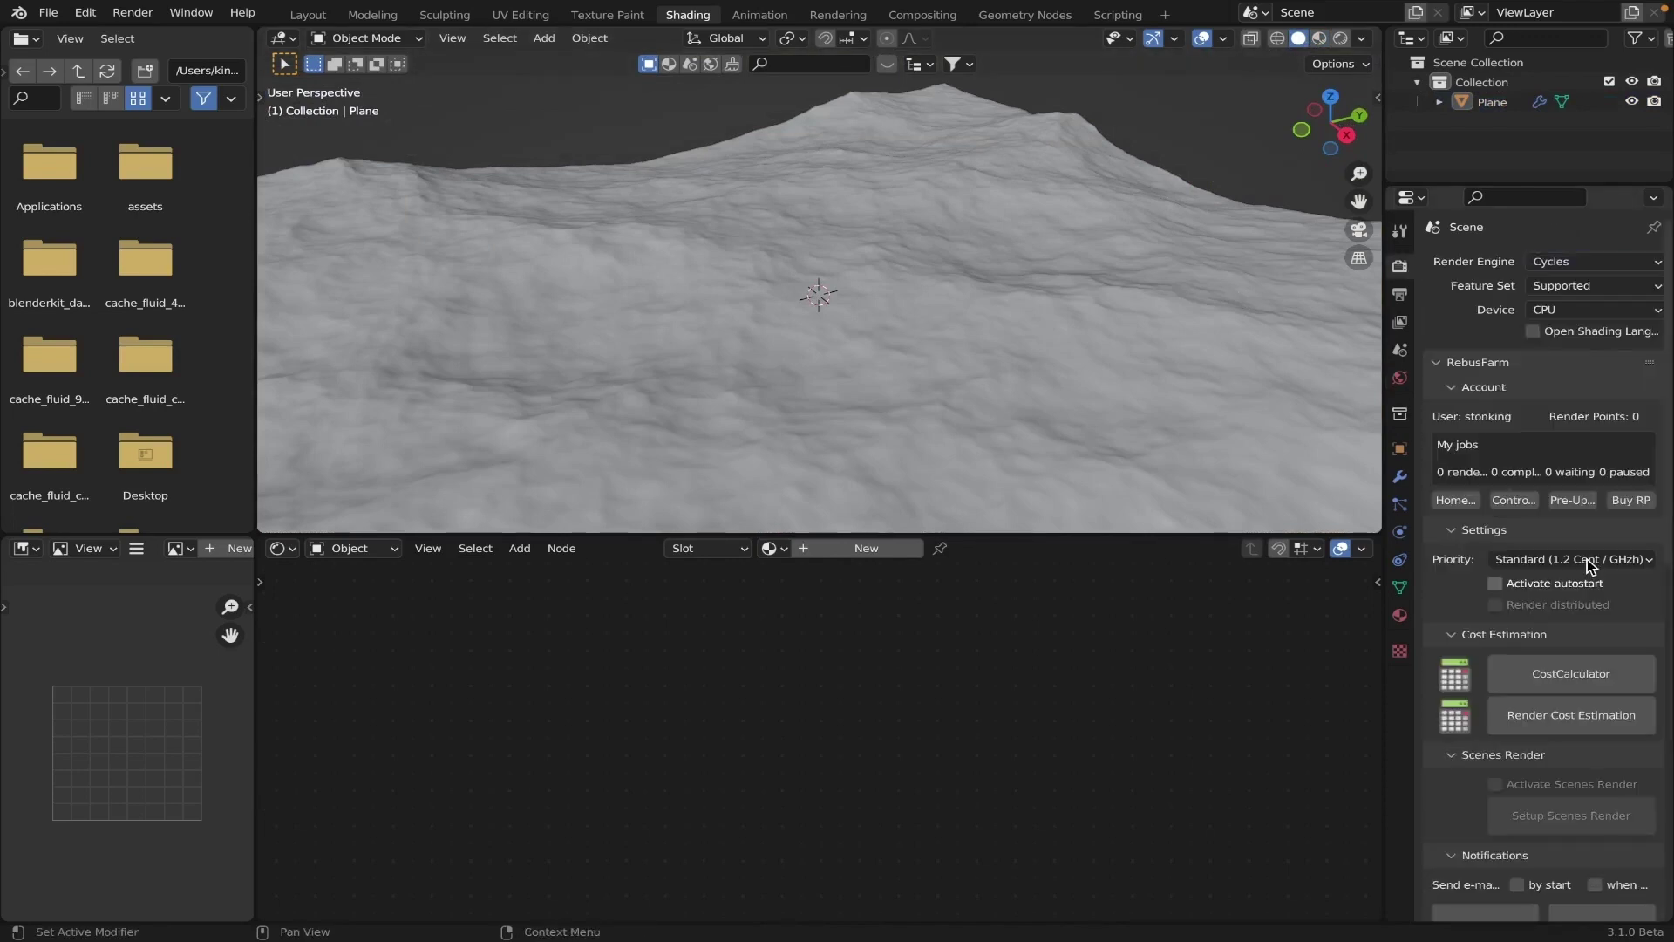
click(1454, 365)
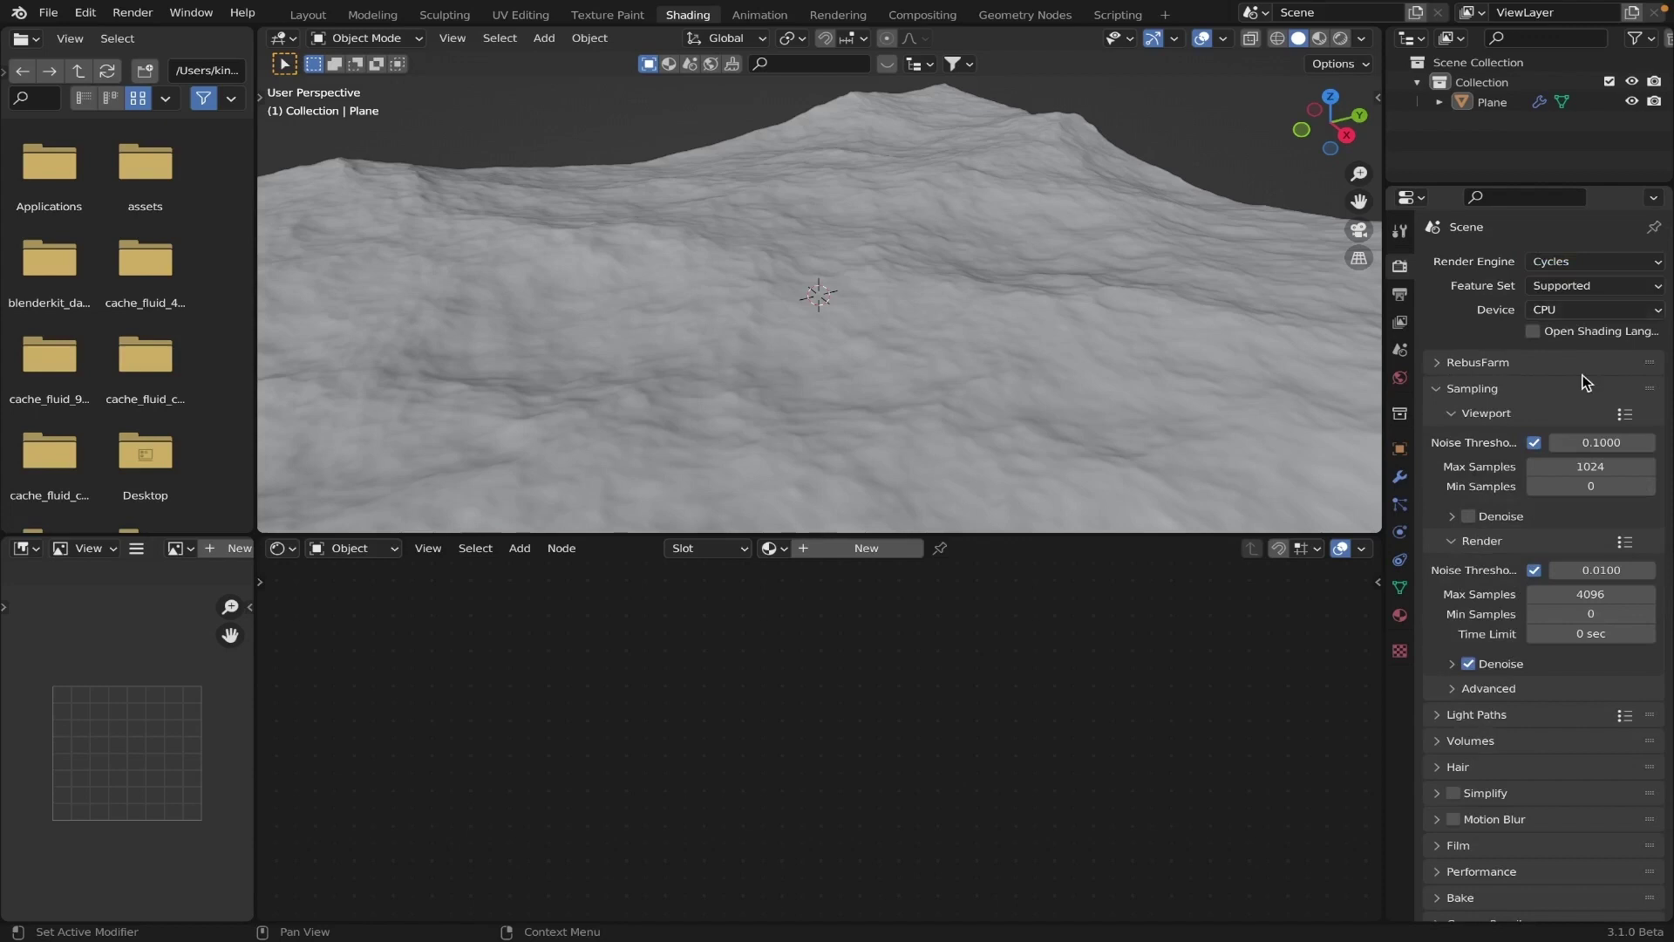
click(1579, 311)
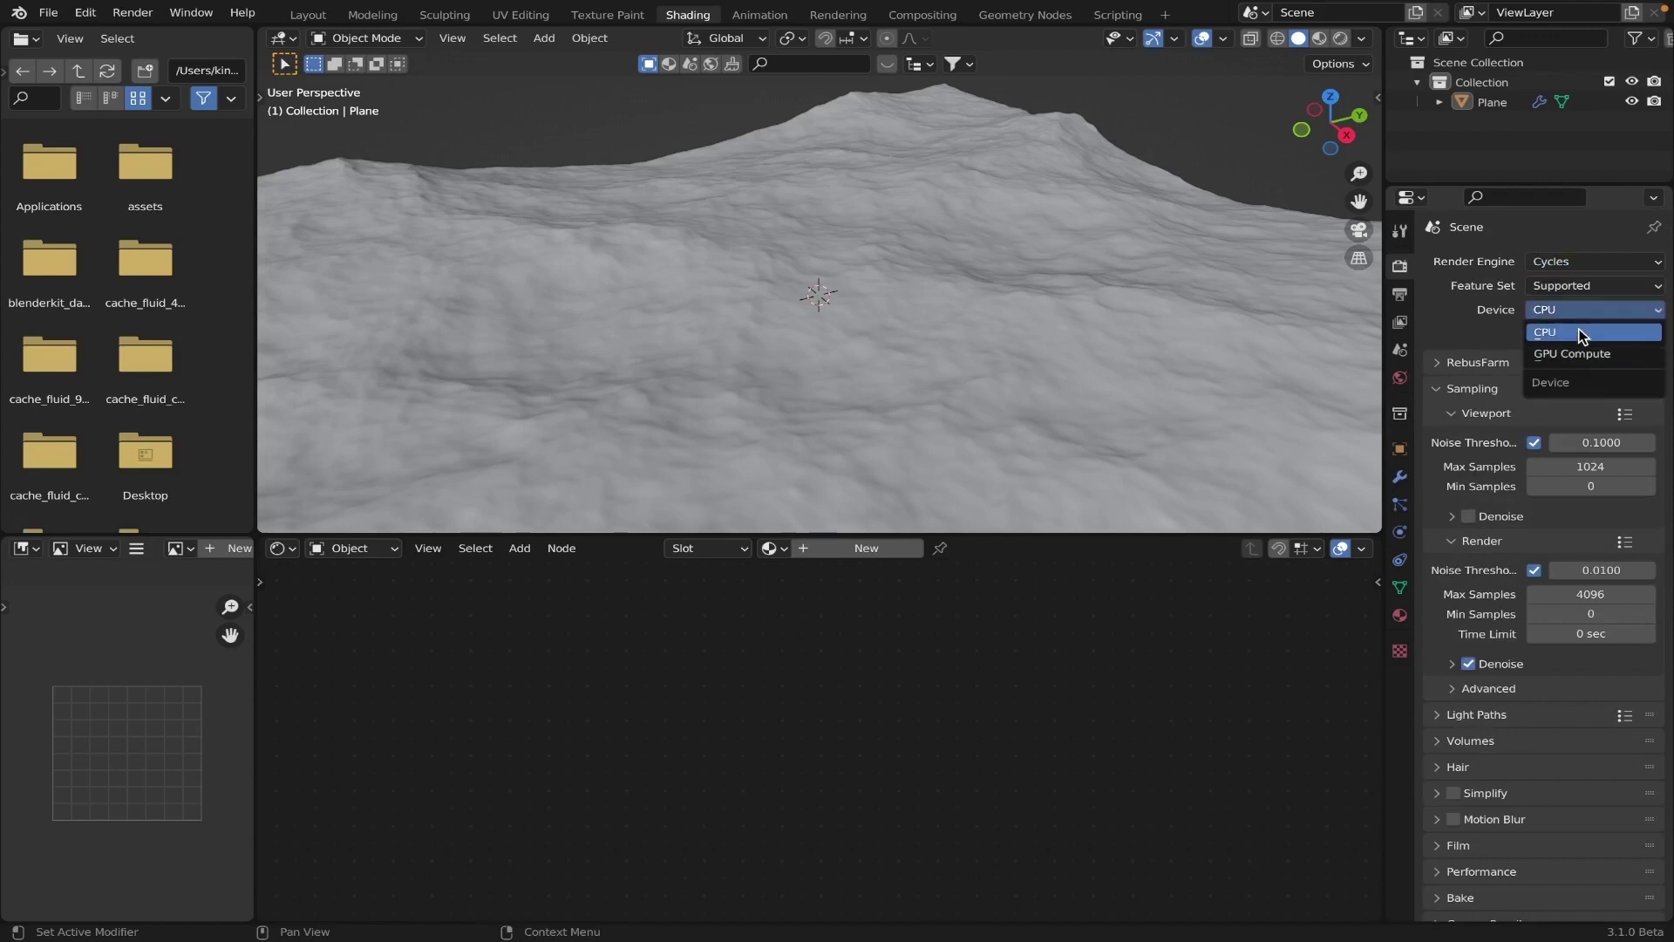
click(1565, 332)
Step: Set both viewport and render Max Samples to 128
click(1594, 469)
text(128)
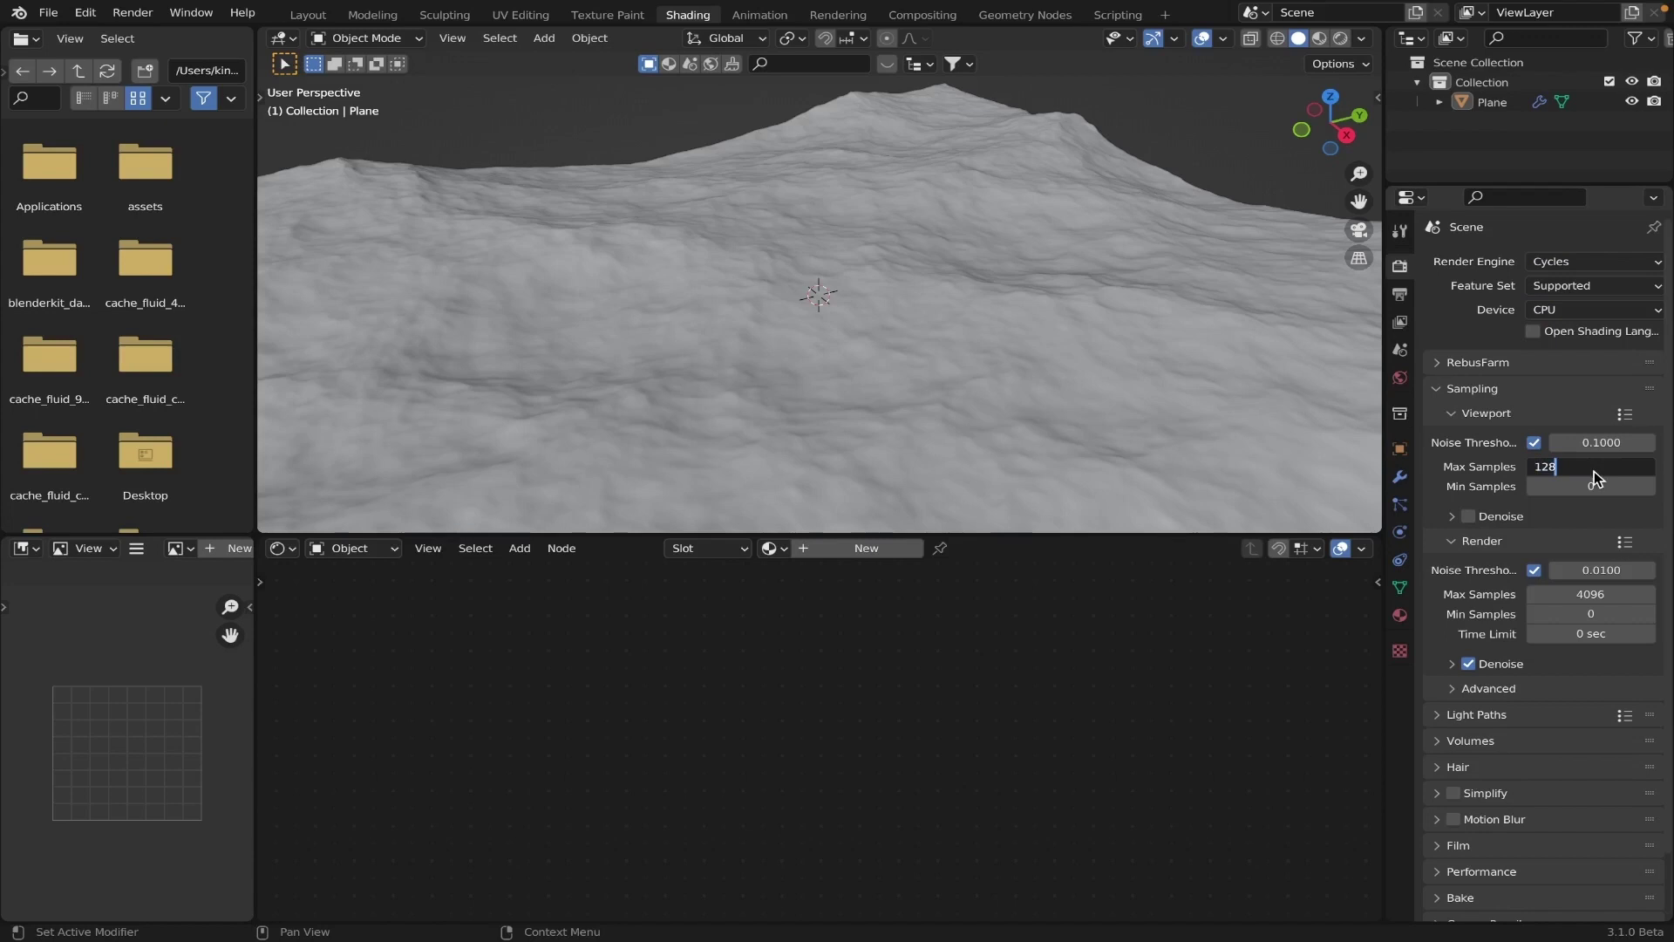
key(Return)
click(1599, 593)
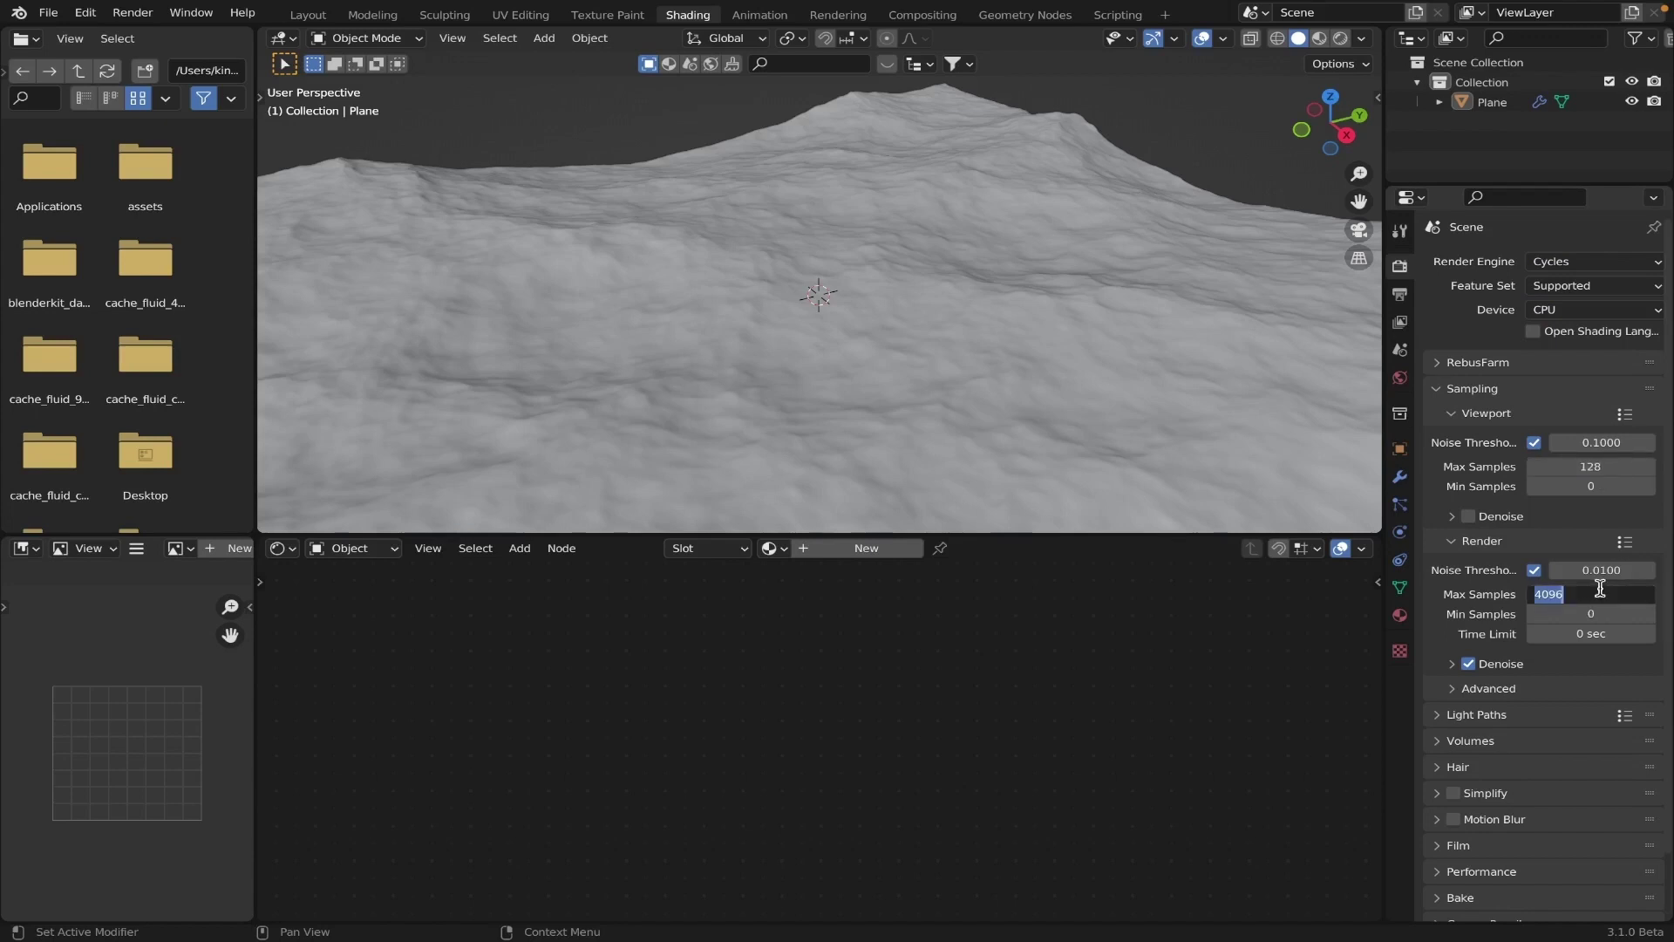
text(128)
key(Return)
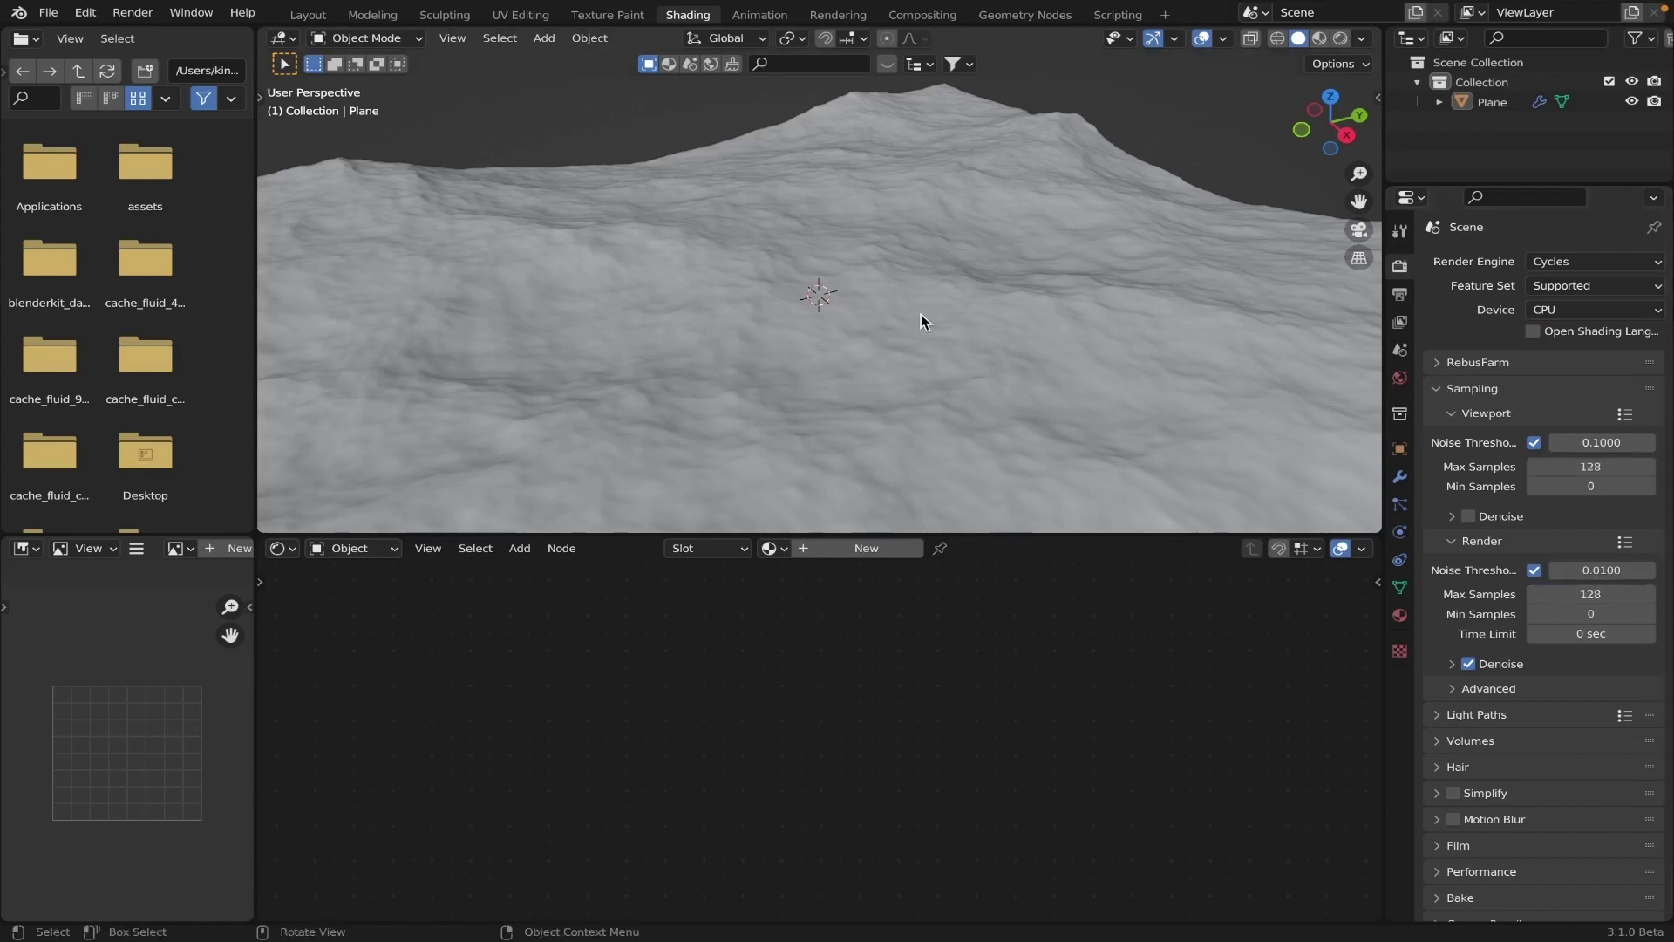
middle_drag(921, 314, 898, 310)
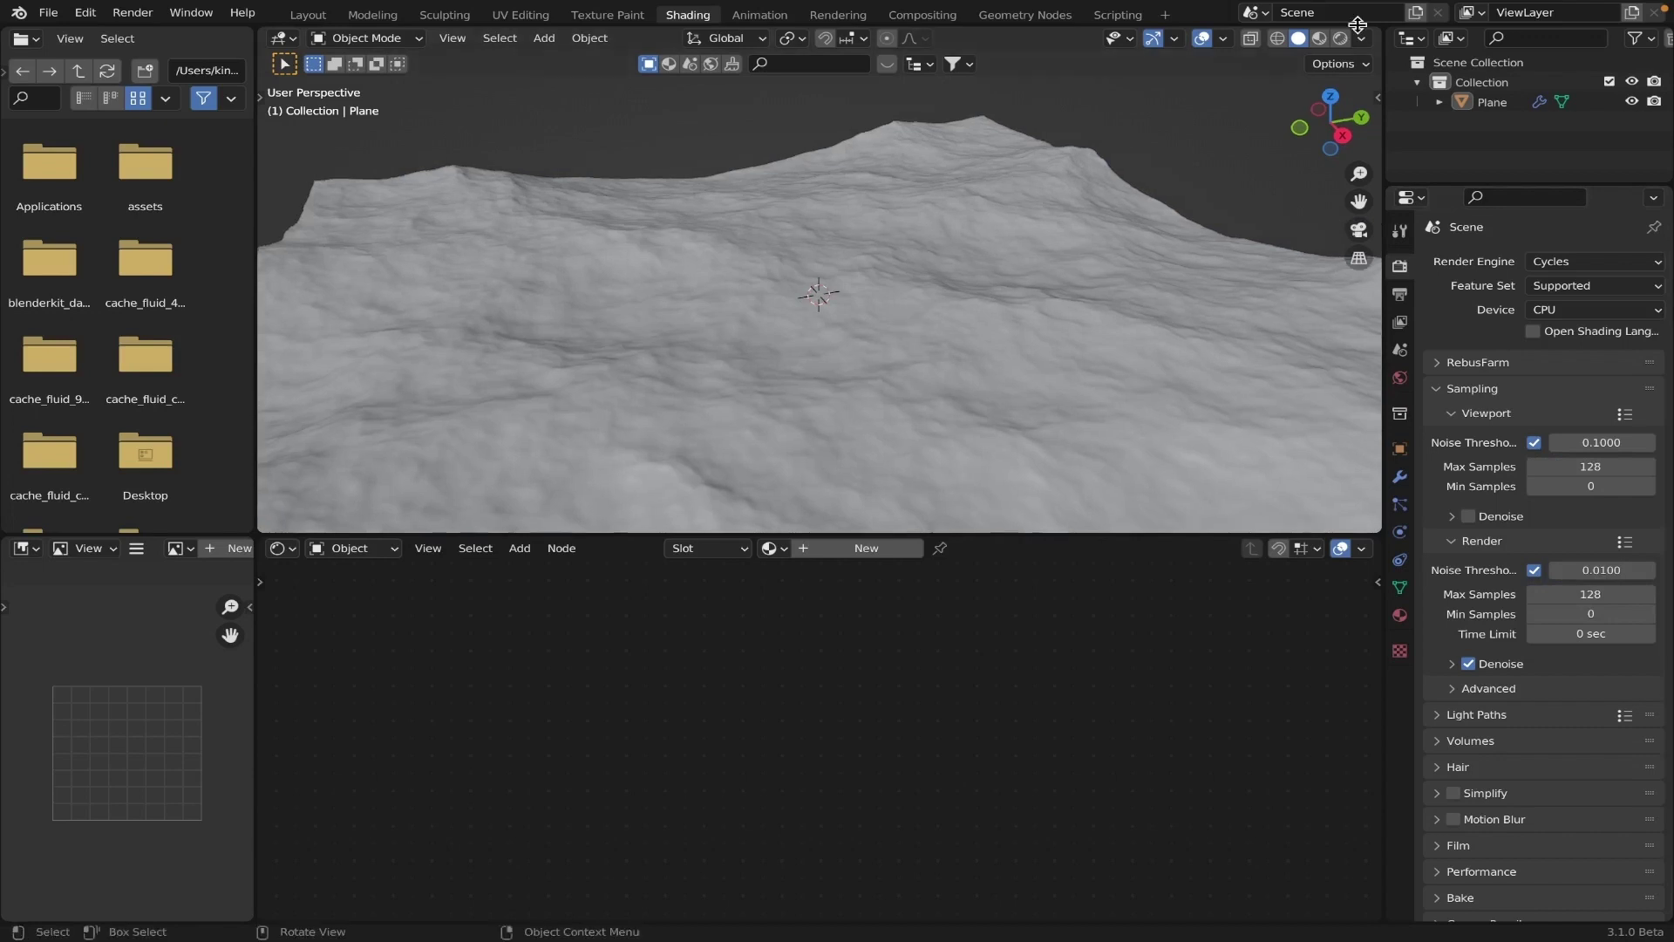
Step: Create a new material Material.001 for the plane and enlarge the node editor
click(811, 547)
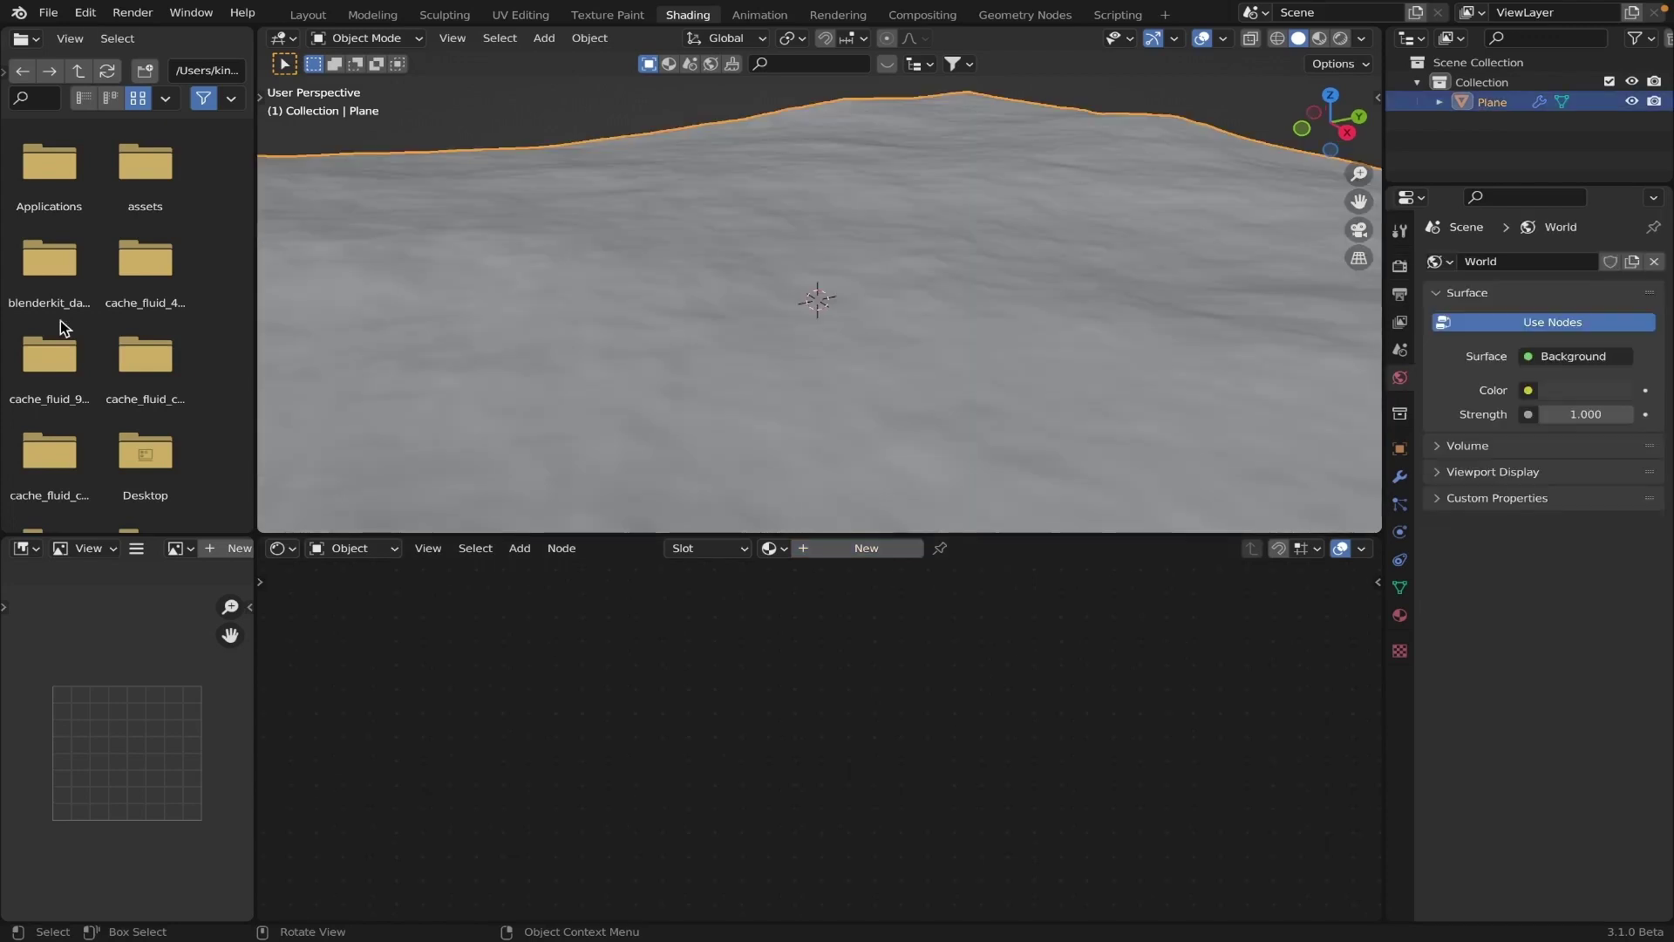
click(862, 549)
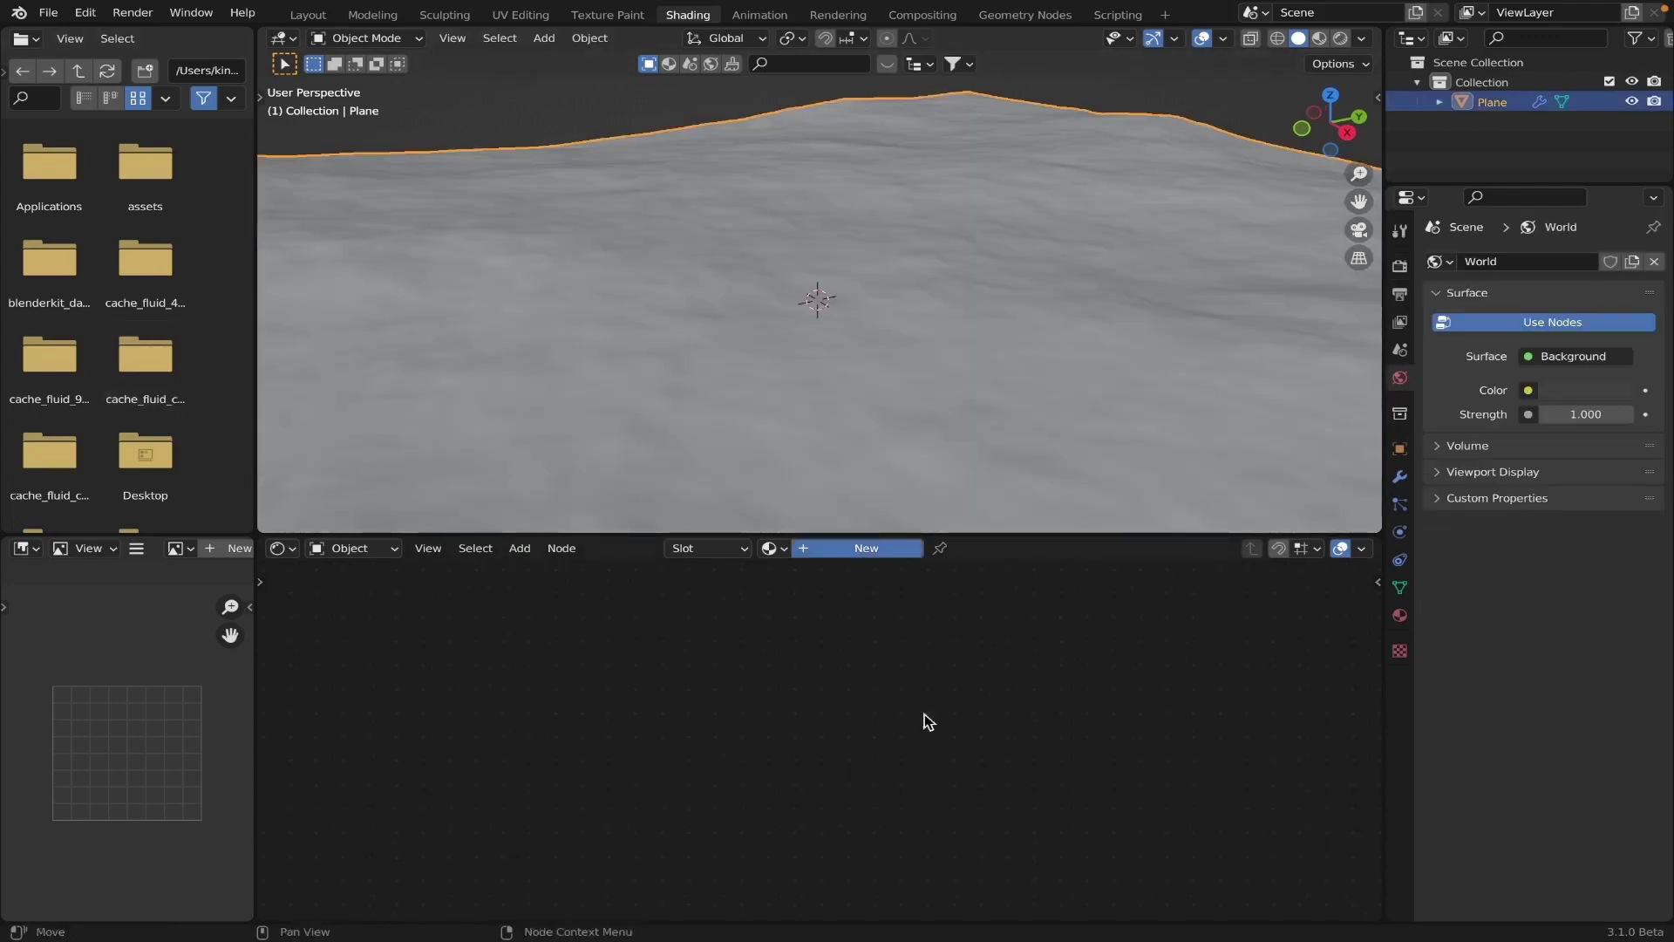
scroll(722, 611, down, 3)
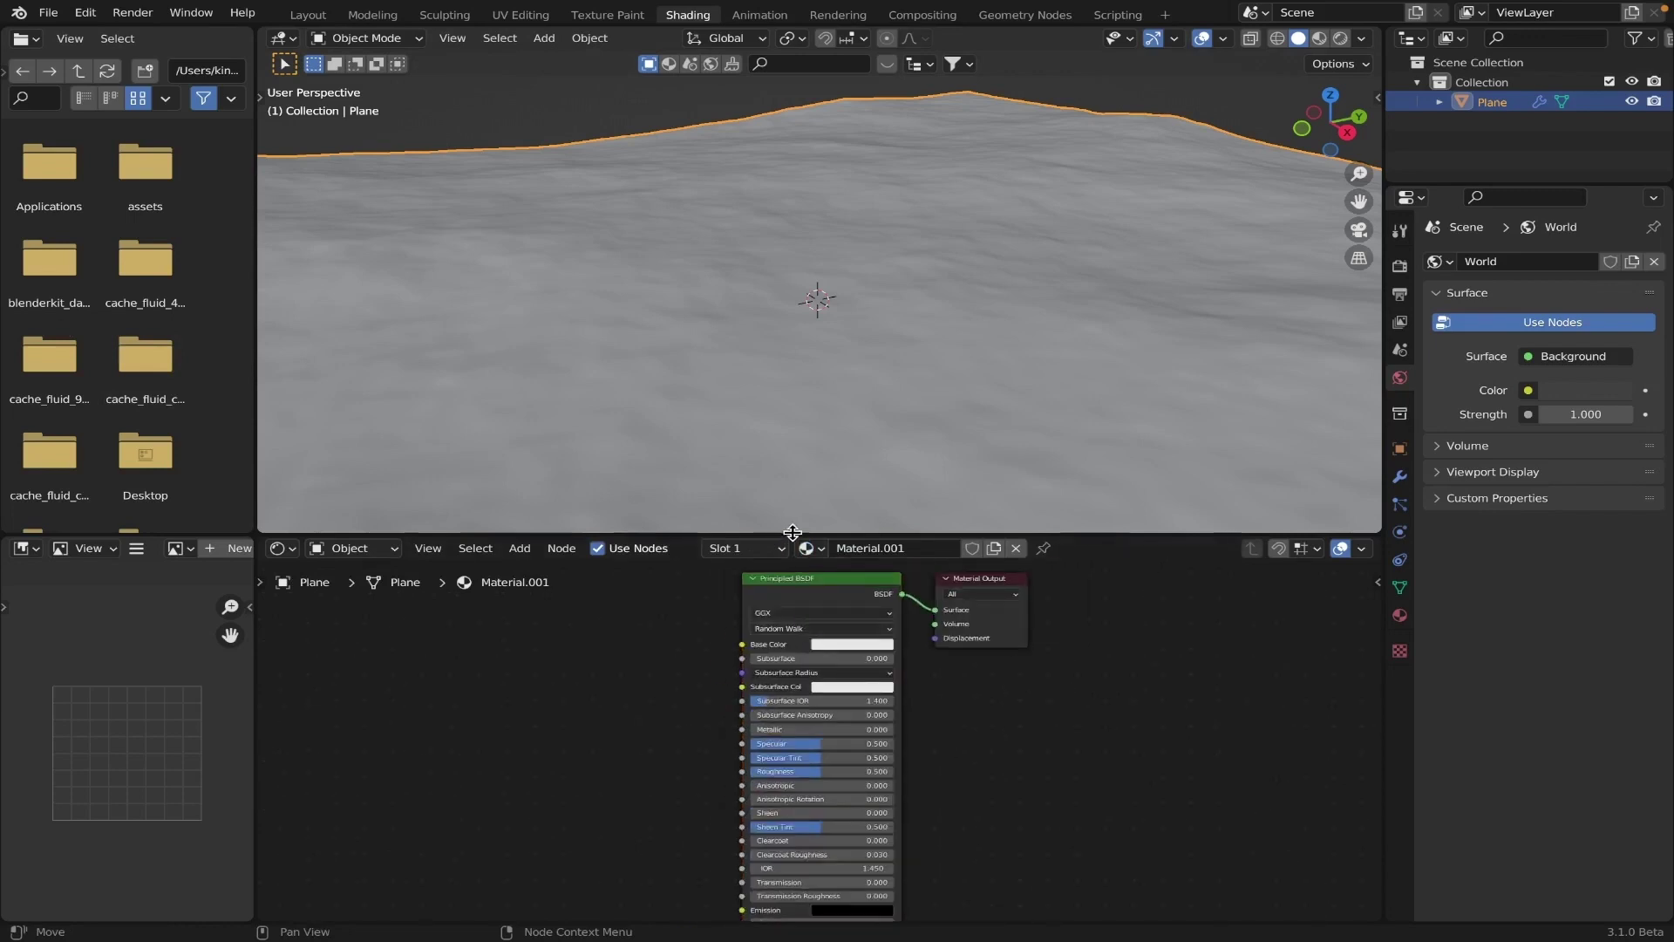
drag(793, 535, 792, 417)
mouse_move(741, 237)
middle_down()
mouse_move(746, 208)
mouse_move(729, 218)
middle_up()
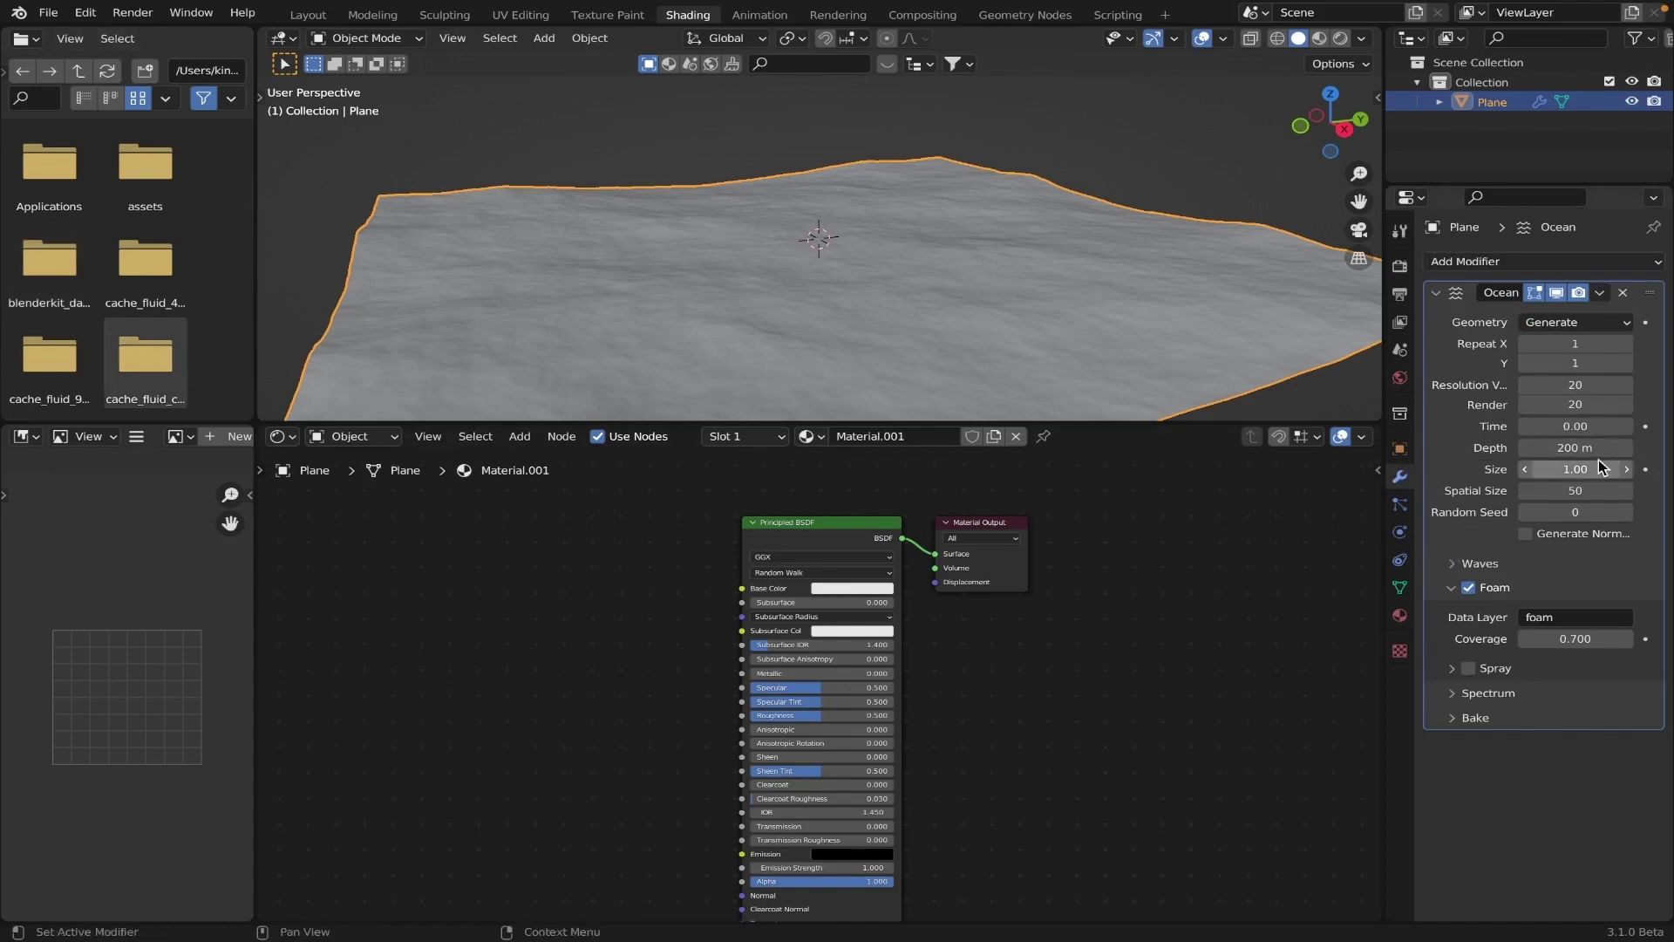
Step: Set the ocean wave Scale to 1.5 and Choppiness to 1.3
click(1458, 558)
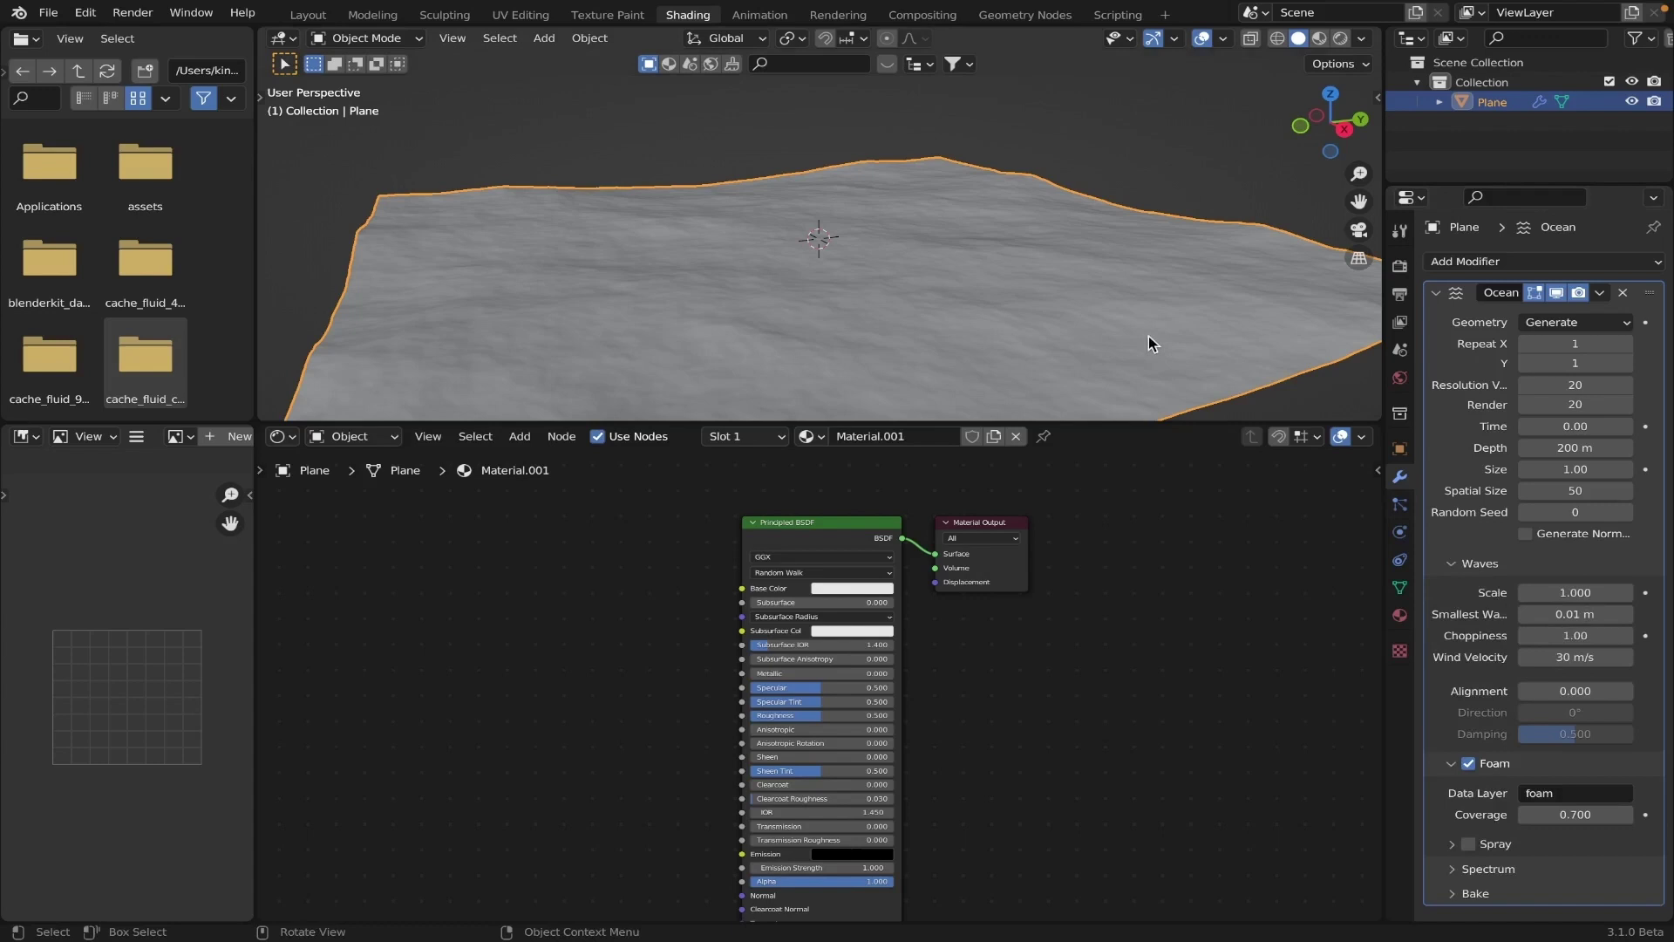
double_click(1562, 592)
text(1.5)
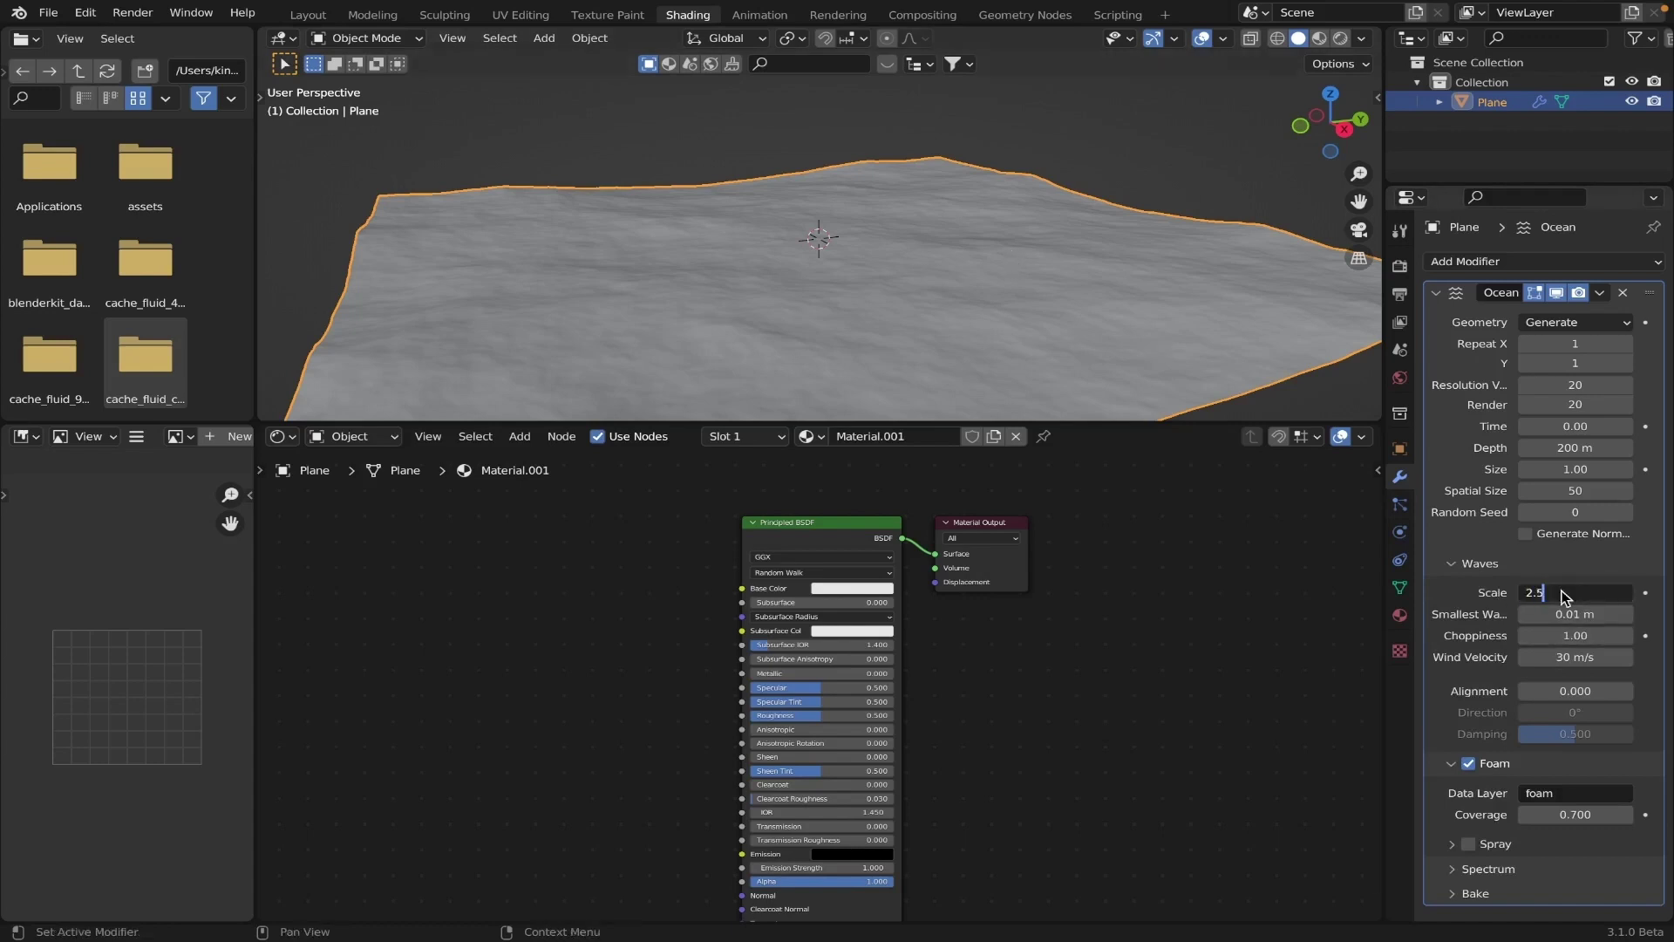
key(Return)
ctrl+scroll(1558, 592, up, 1)
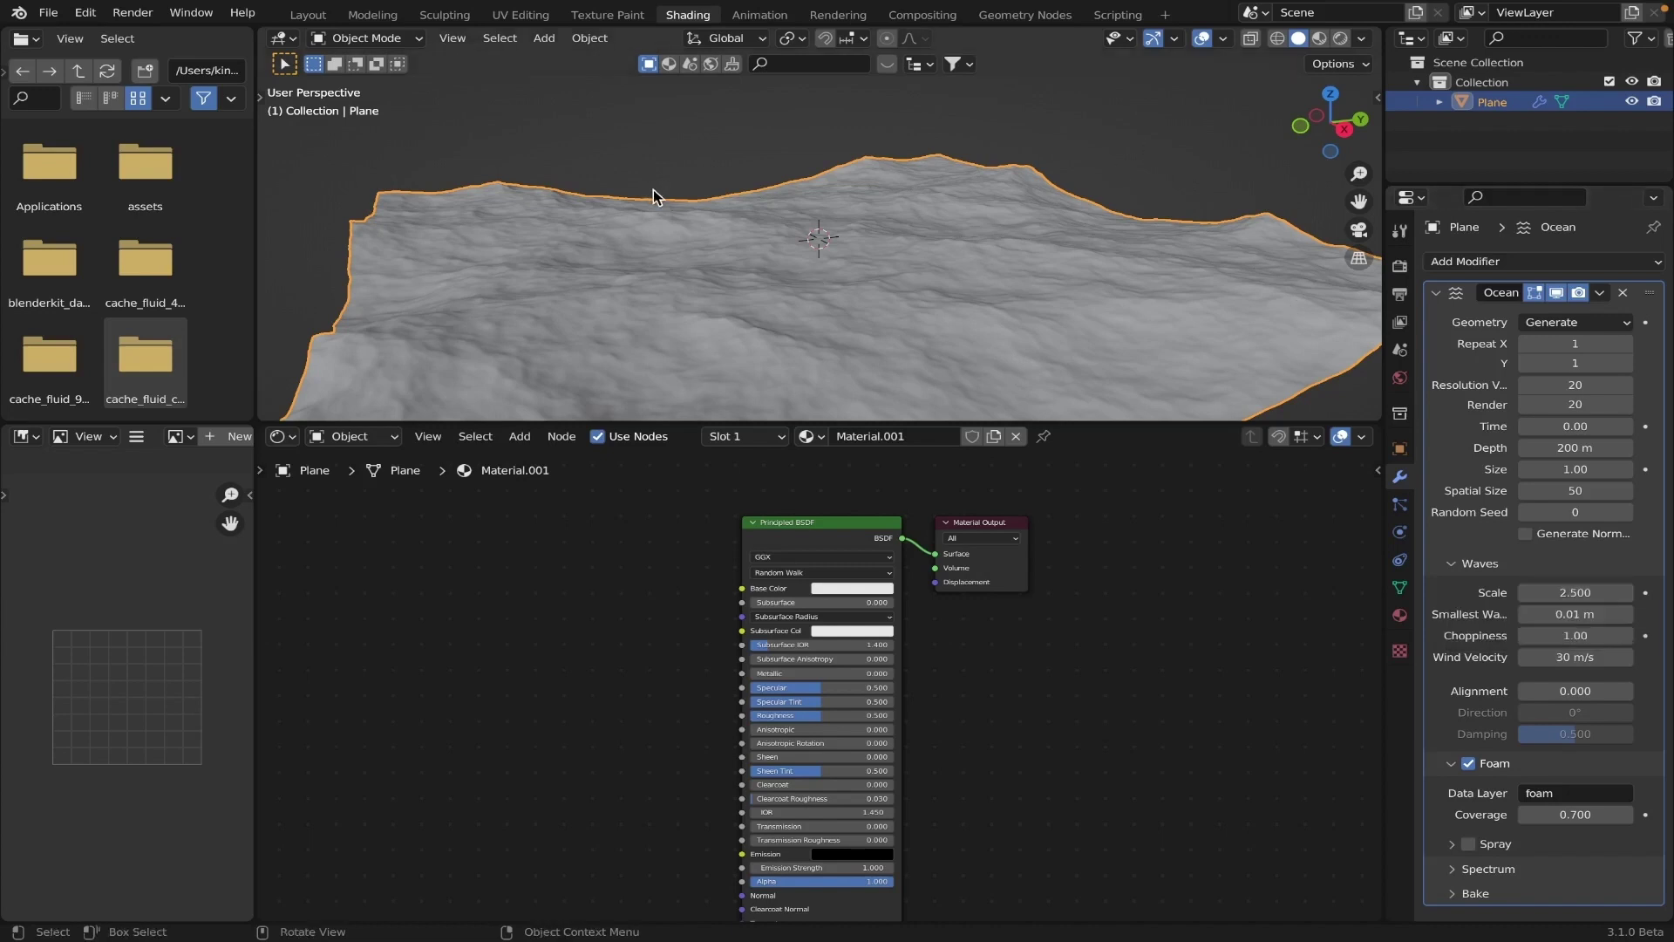
double_click(1588, 635)
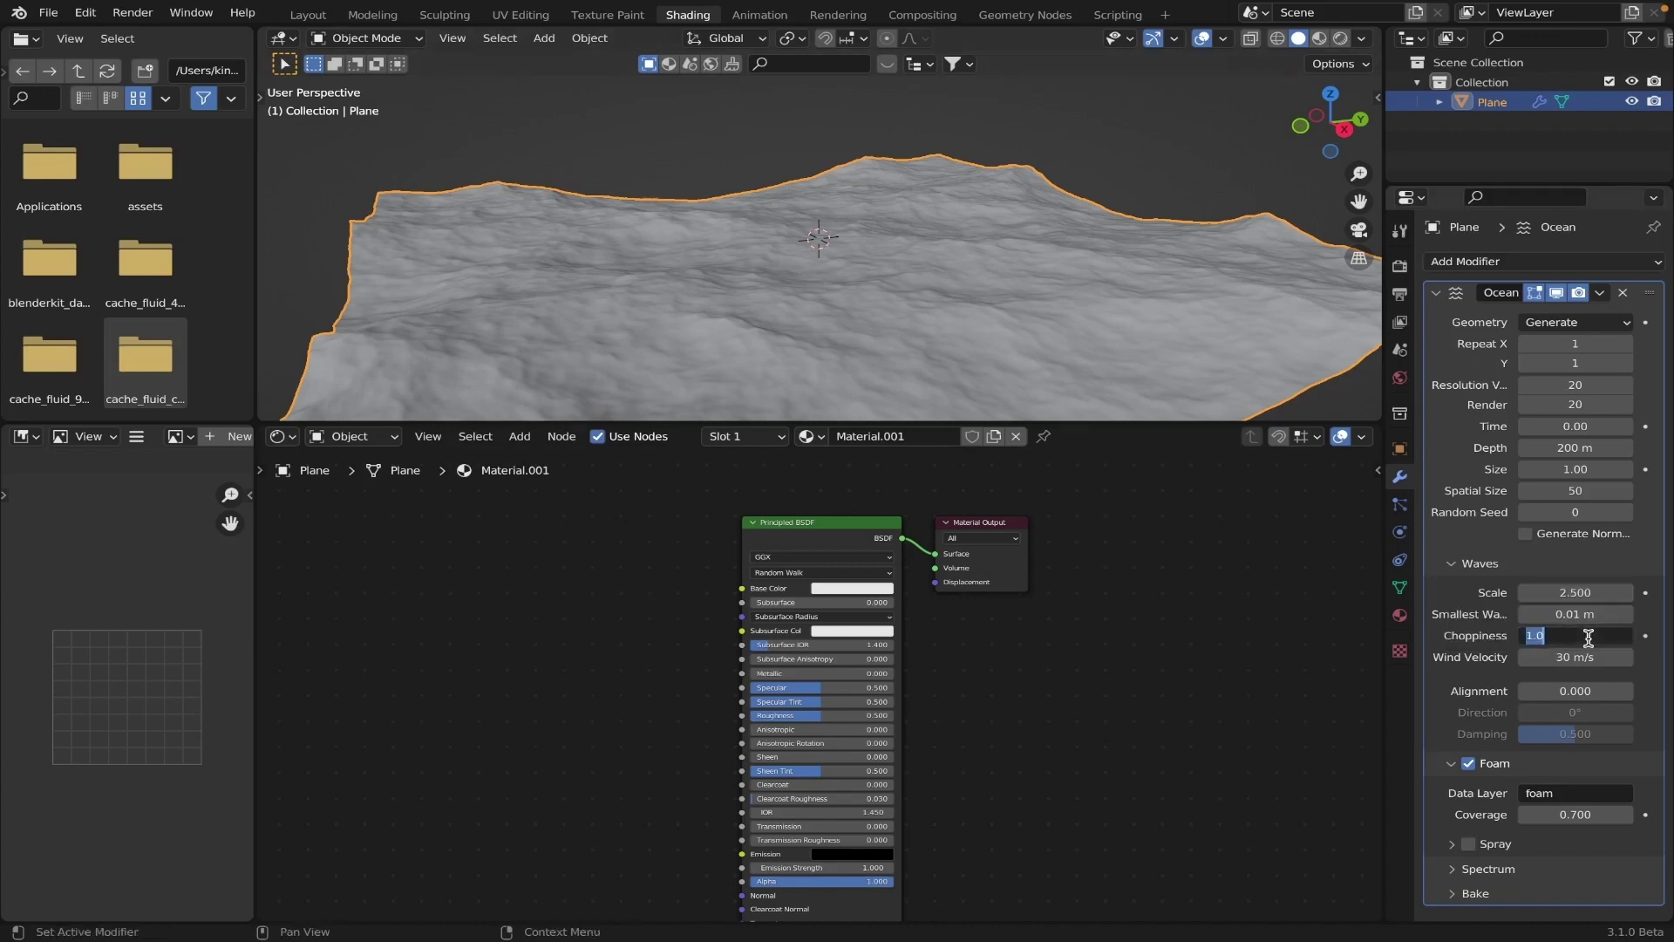
text(1.3)
key(Return)
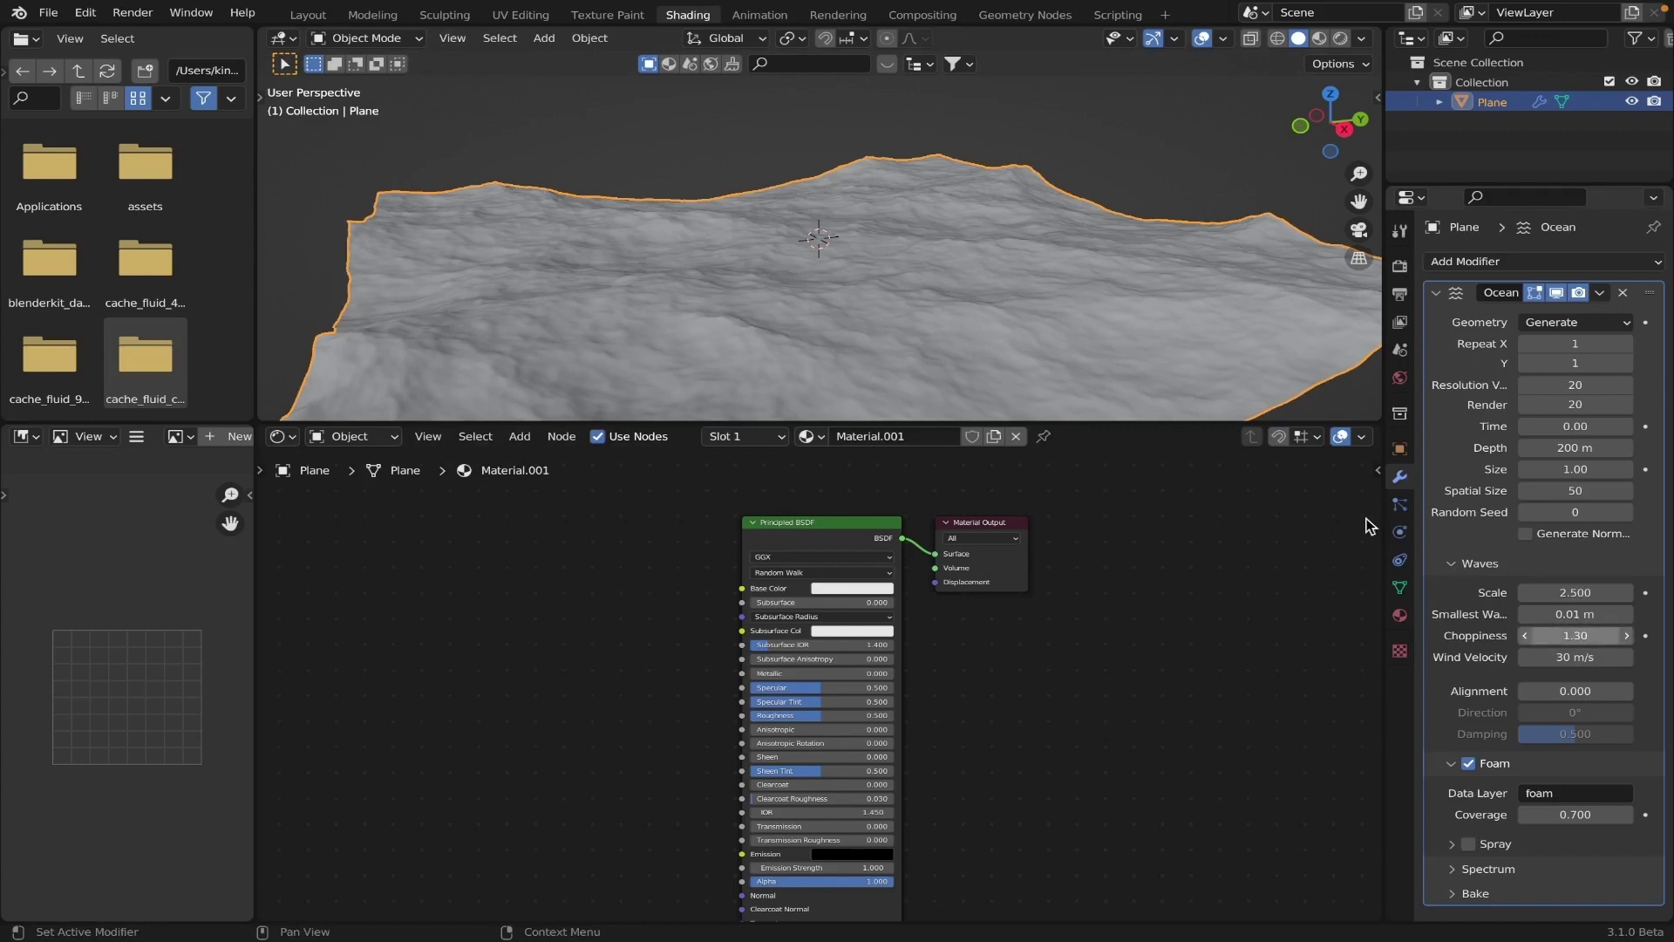
scroll(954, 257, up, 3)
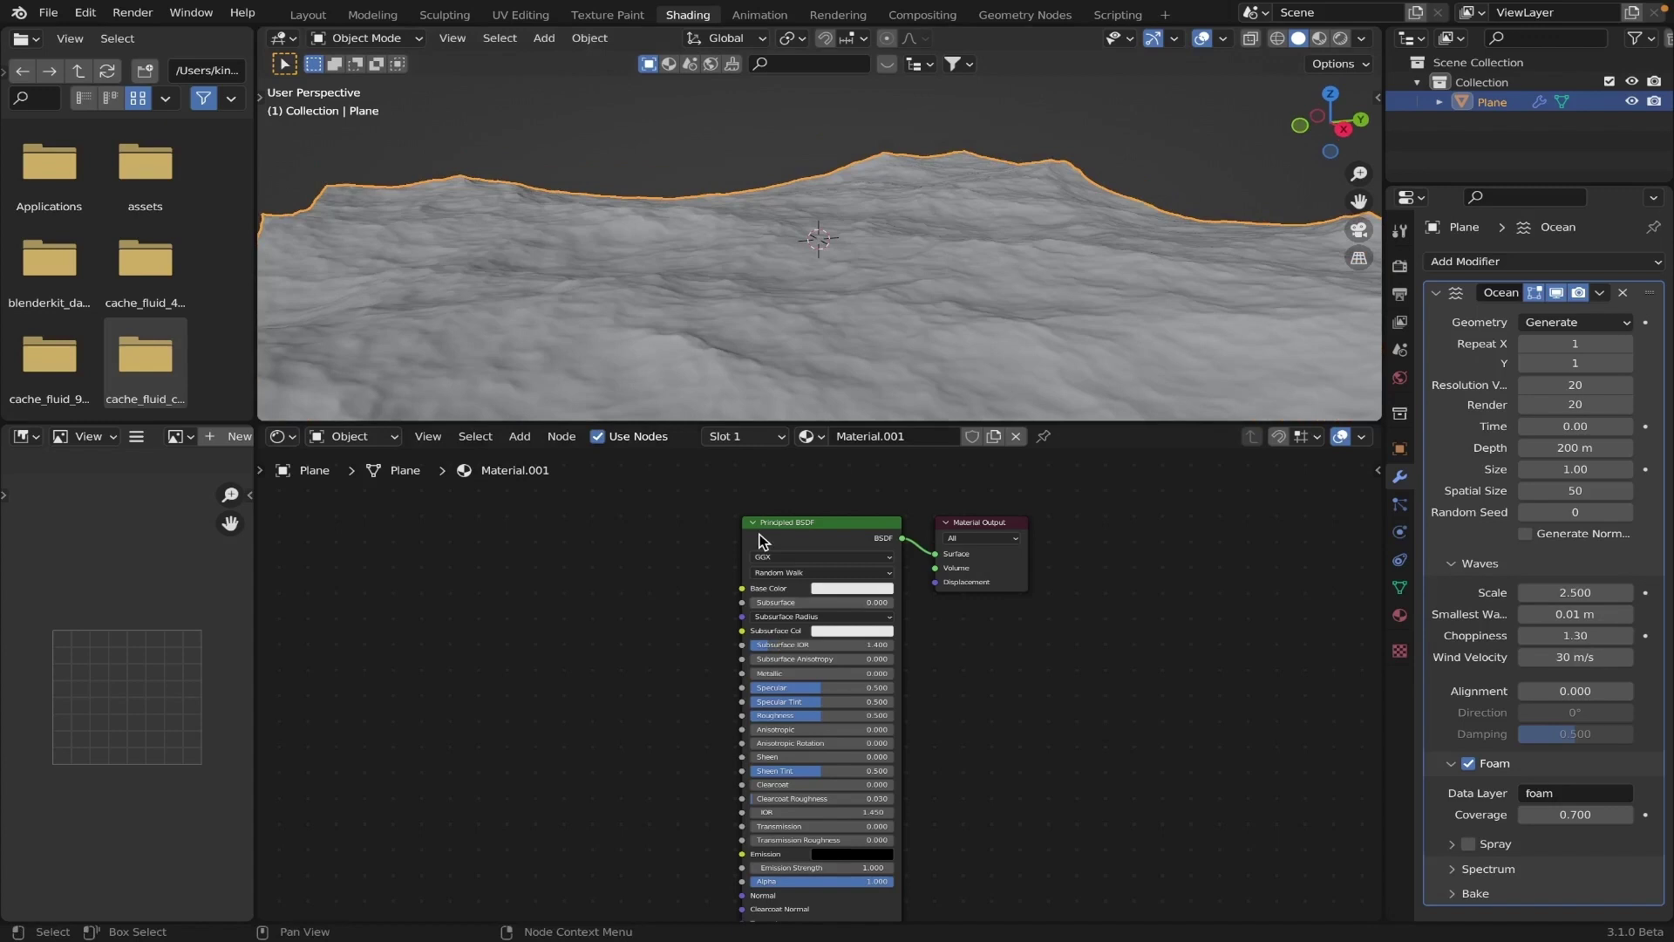
Step: Insert a Mix Shader into the Principled BSDF to Material Output link
drag(809, 533, 598, 518)
key(shift+a)
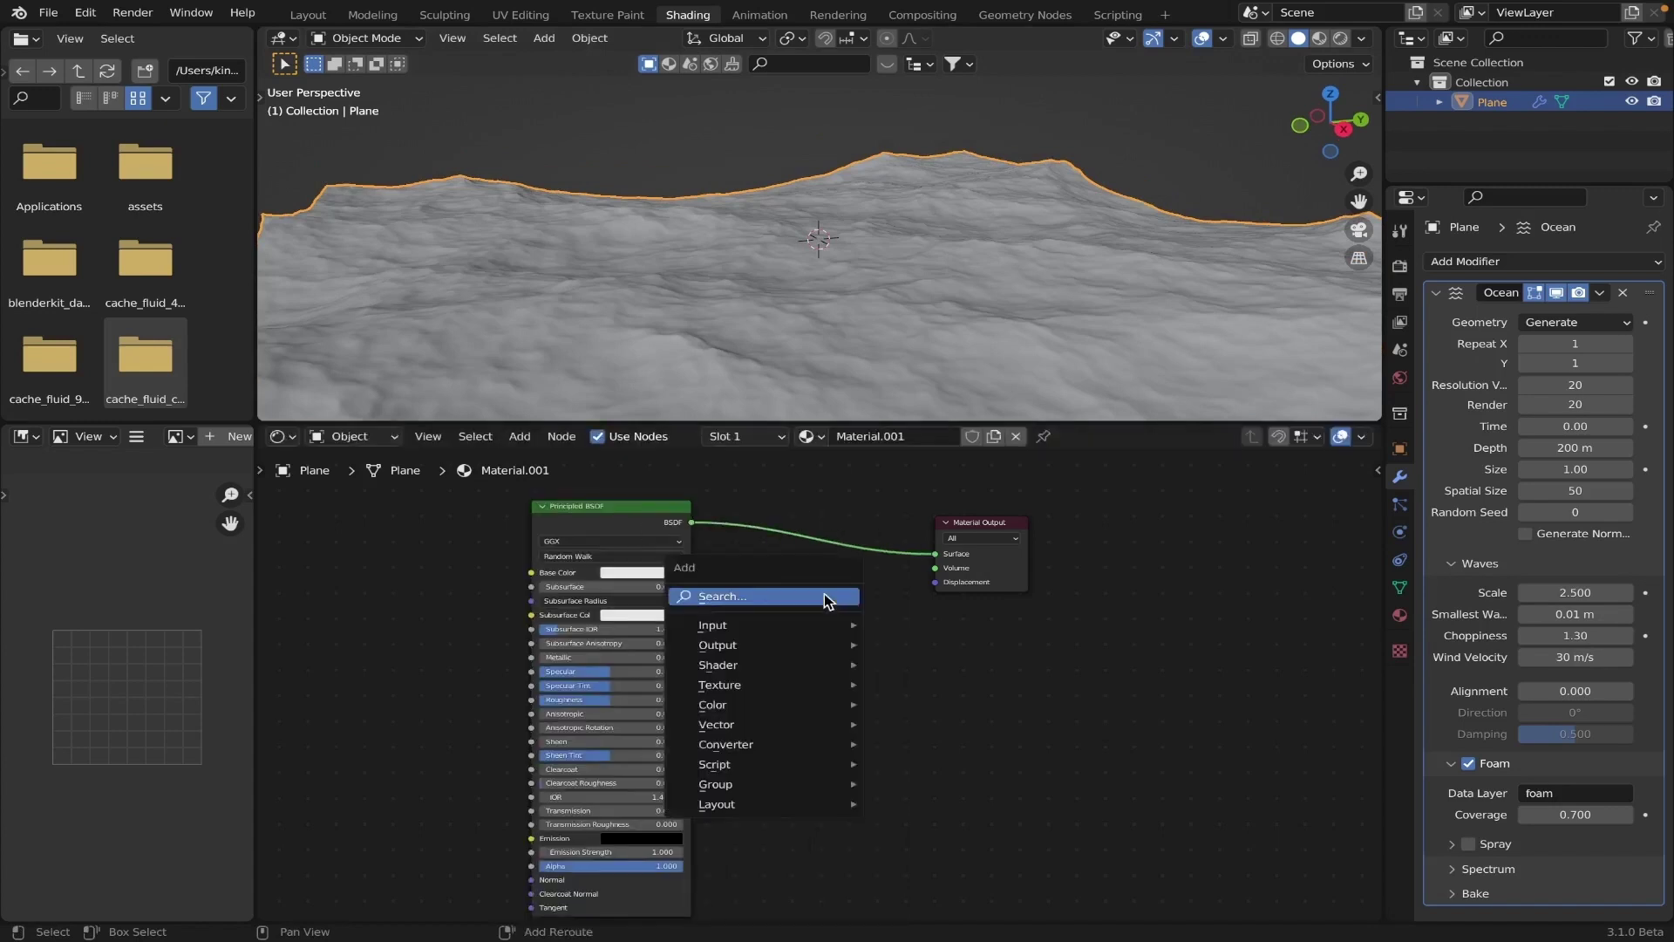
click(824, 593)
text(mix)
key(Return)
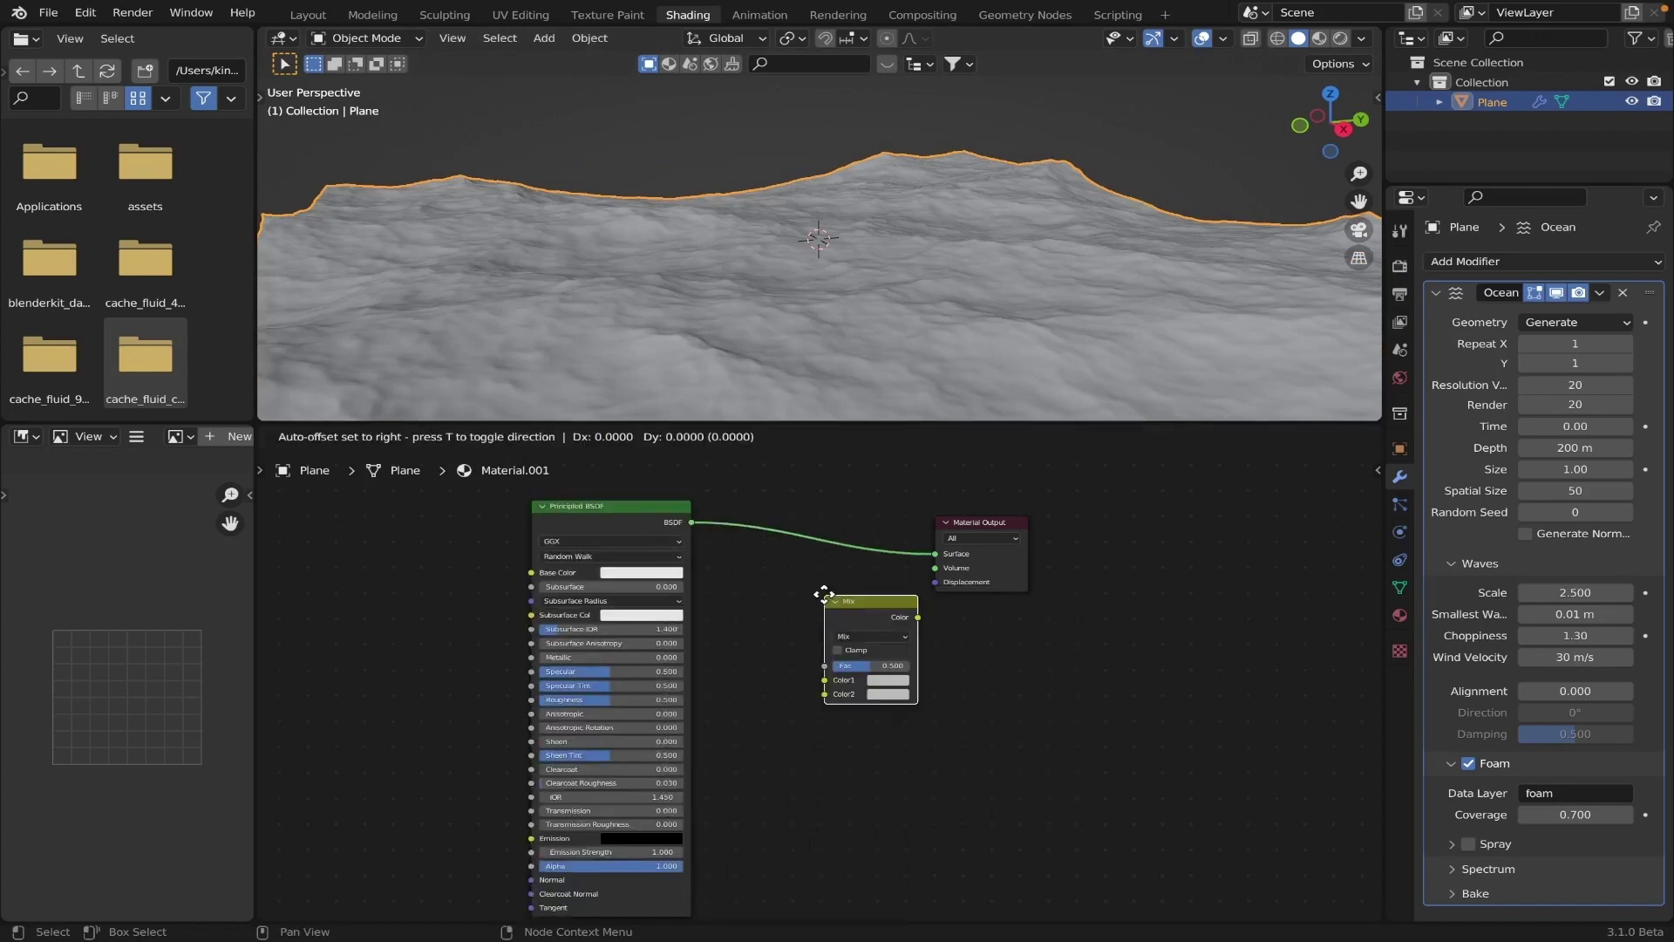
click(843, 607)
key(x)
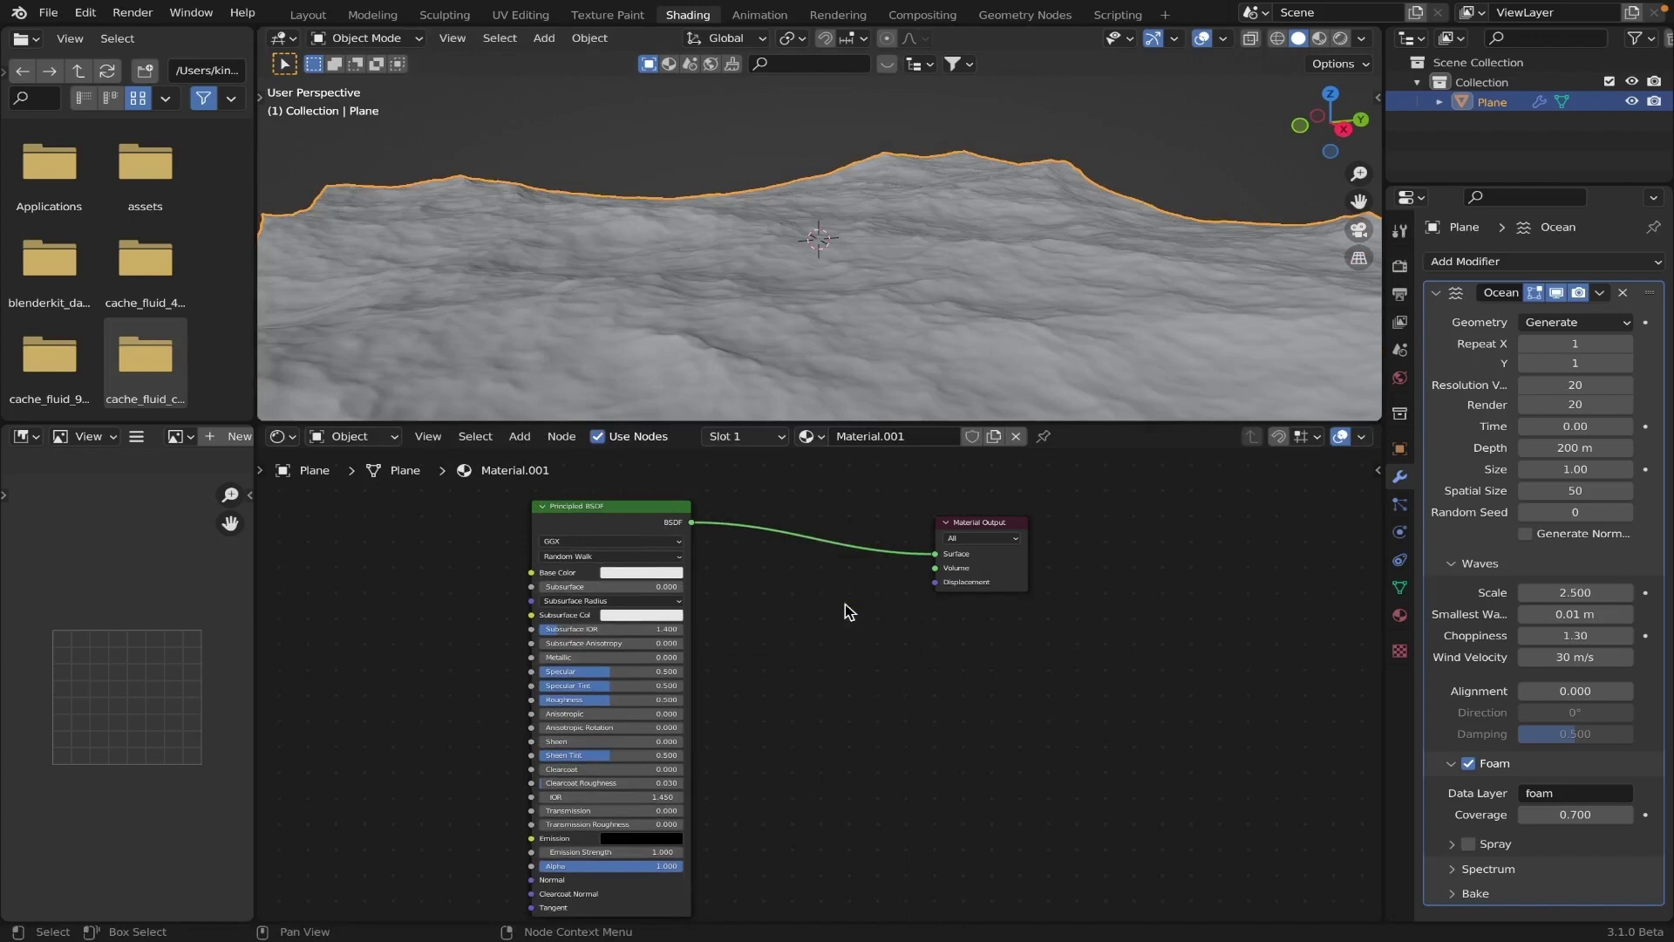
key(shift+a)
click(799, 590)
text(mix)
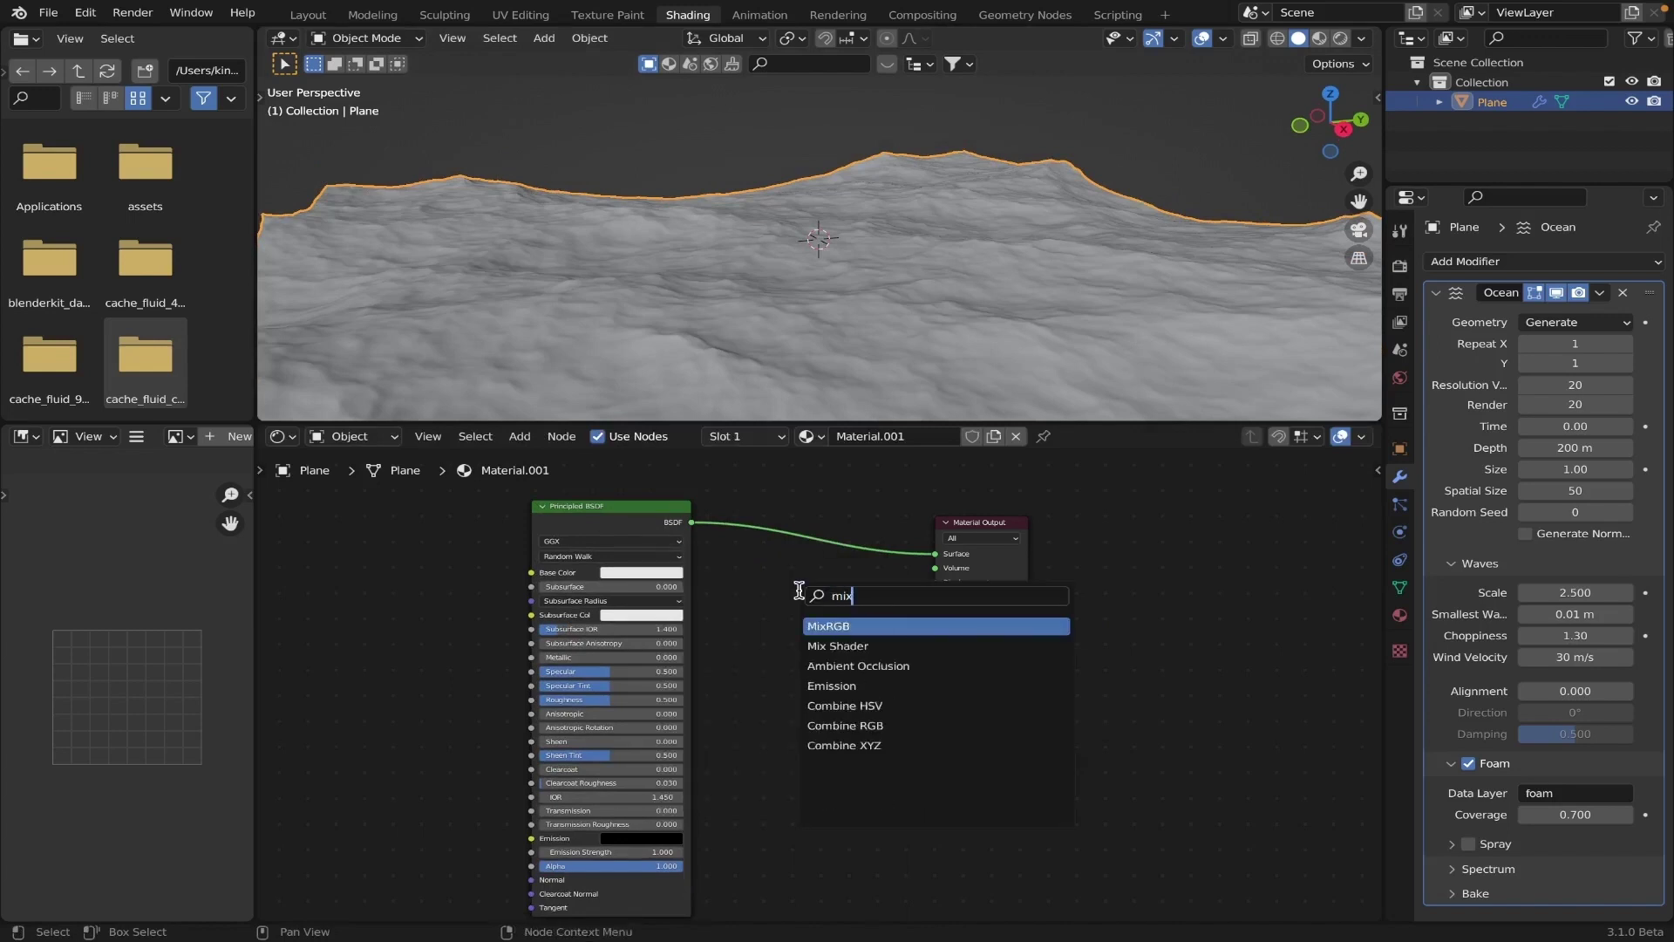
key(Down)
key(Return)
click(804, 523)
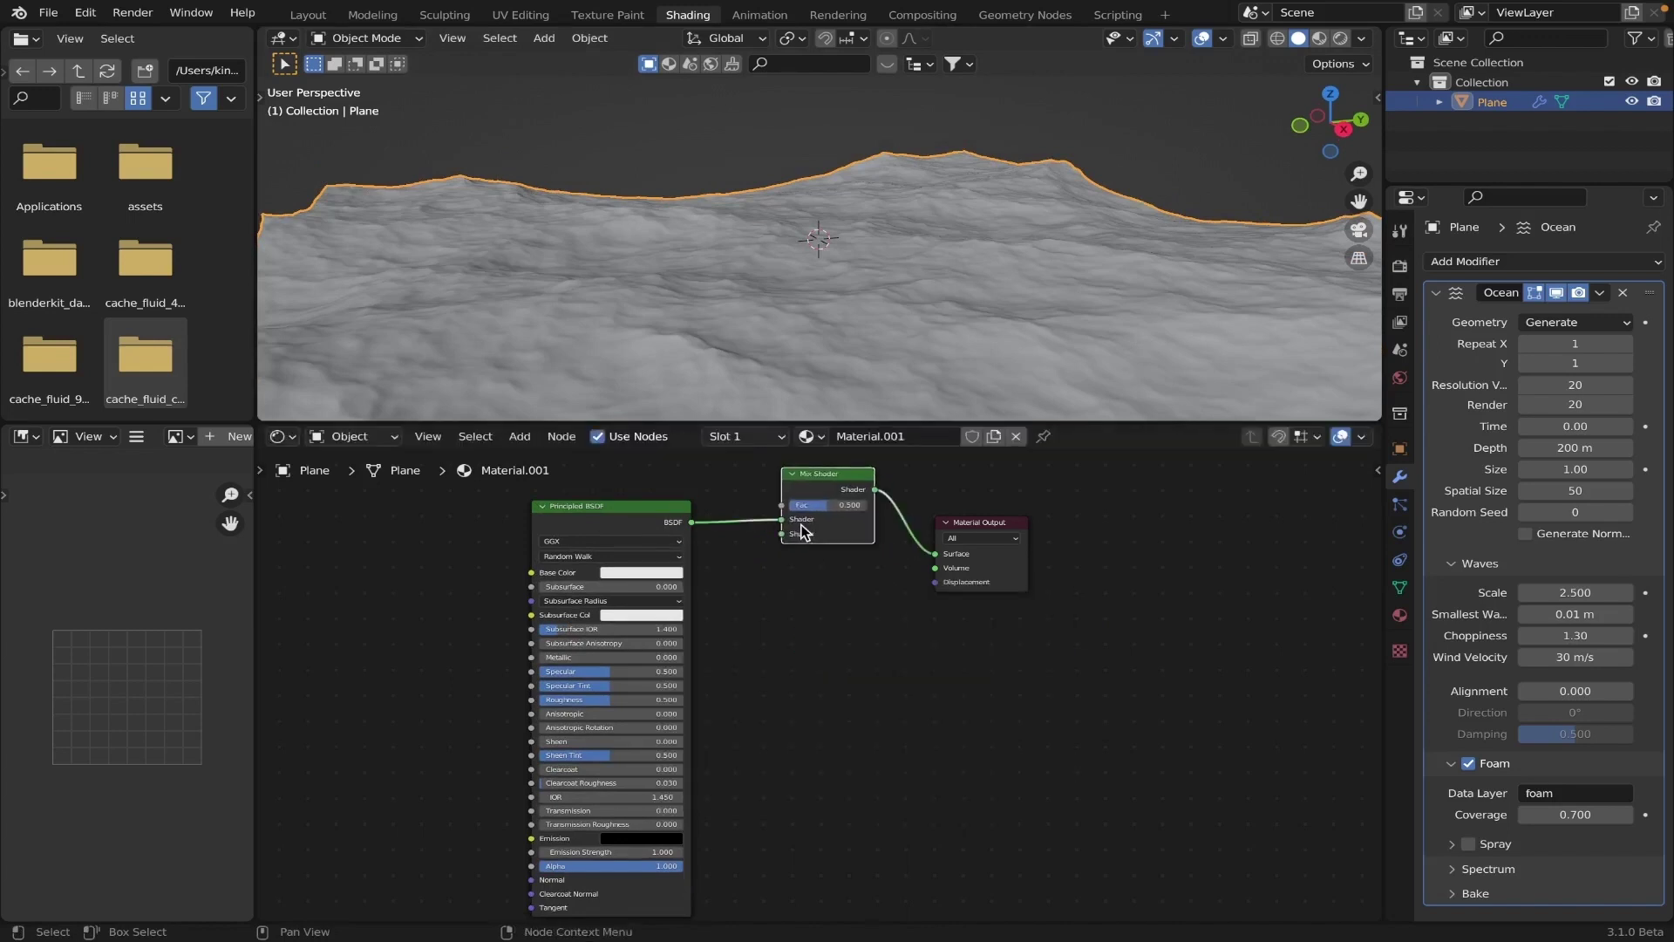
Step: Add an Emission node and connect it to the Mix Shader's second shader input
key(shift+a)
click(890, 603)
text(emission)
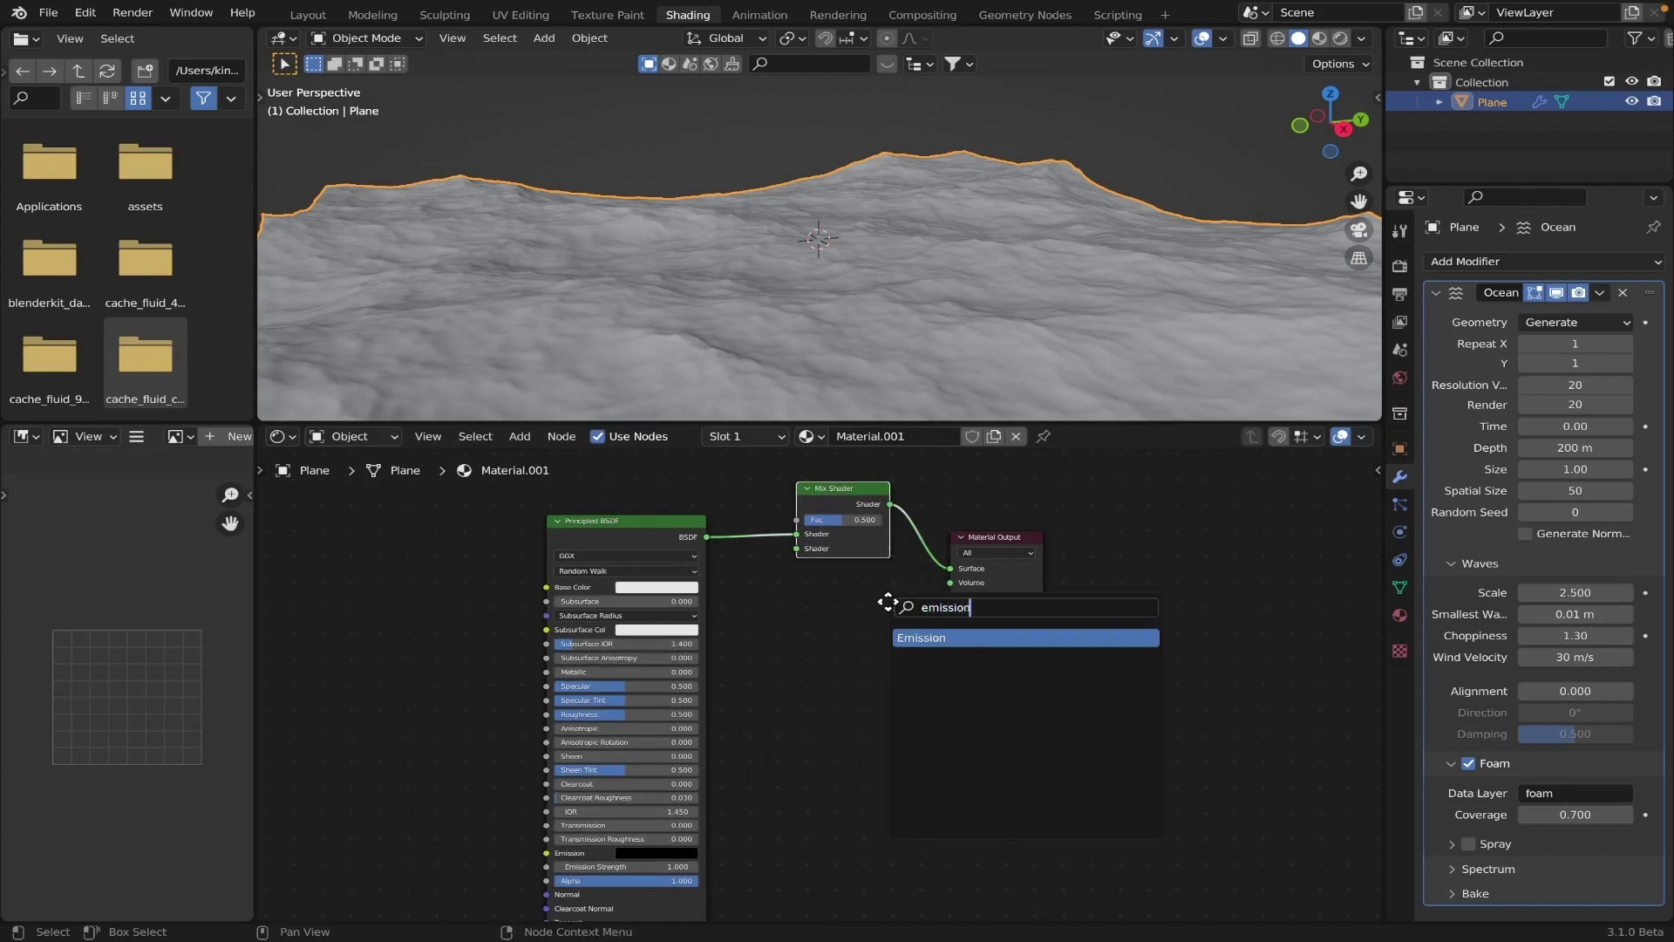
key(Return)
click(736, 659)
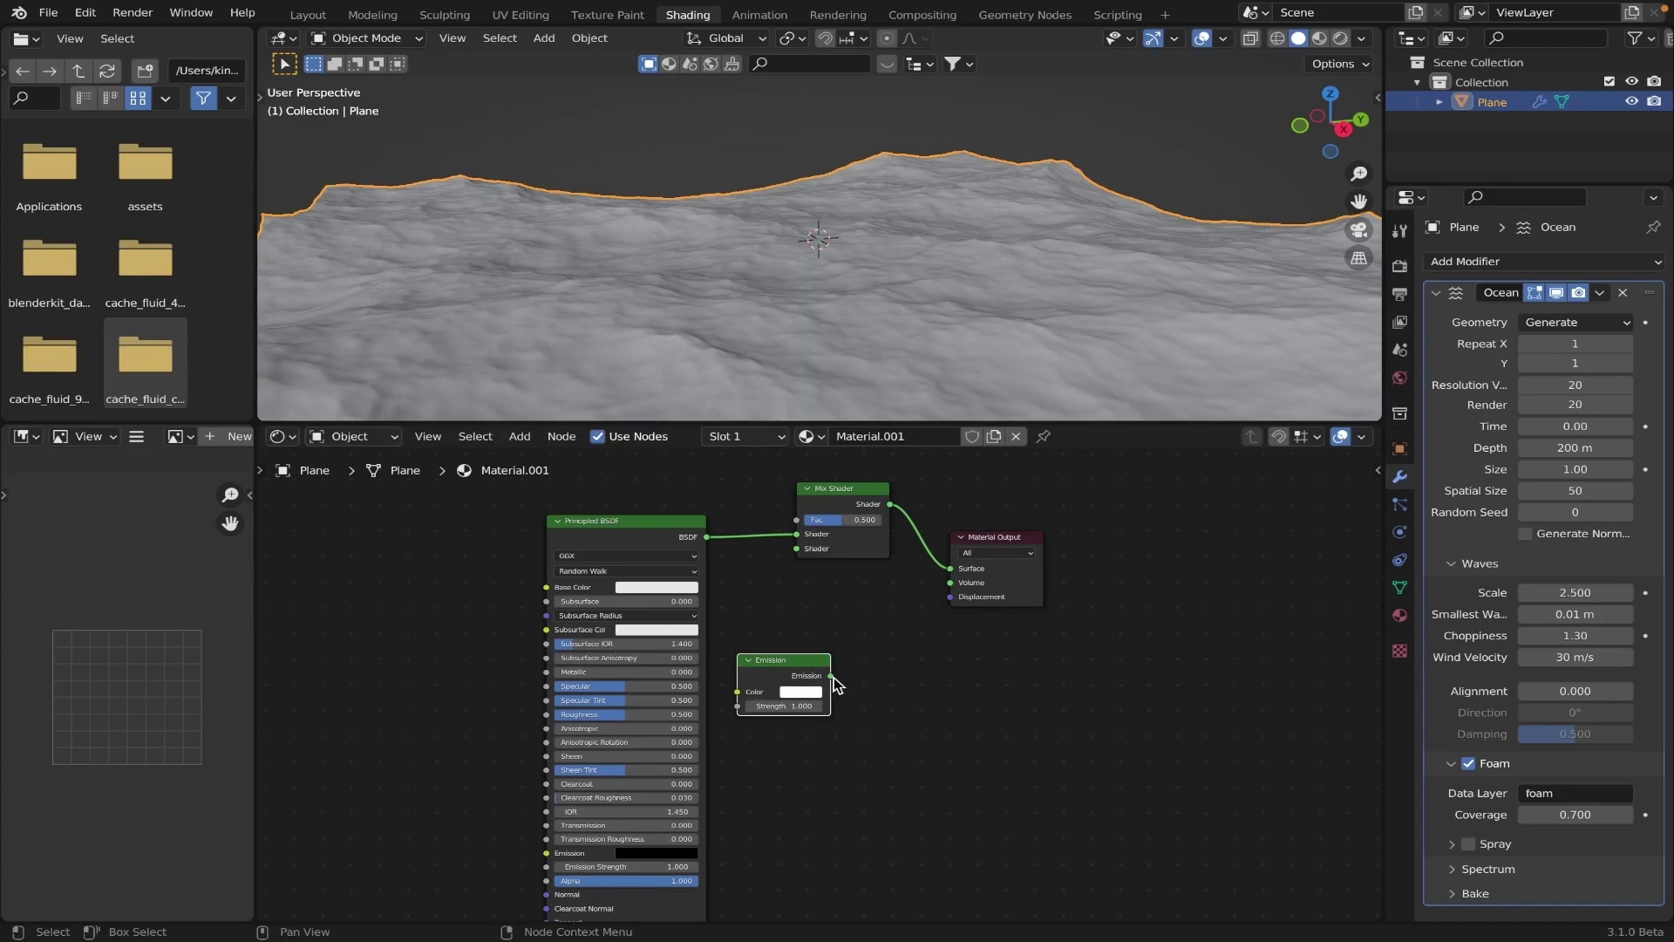
drag(831, 676, 795, 548)
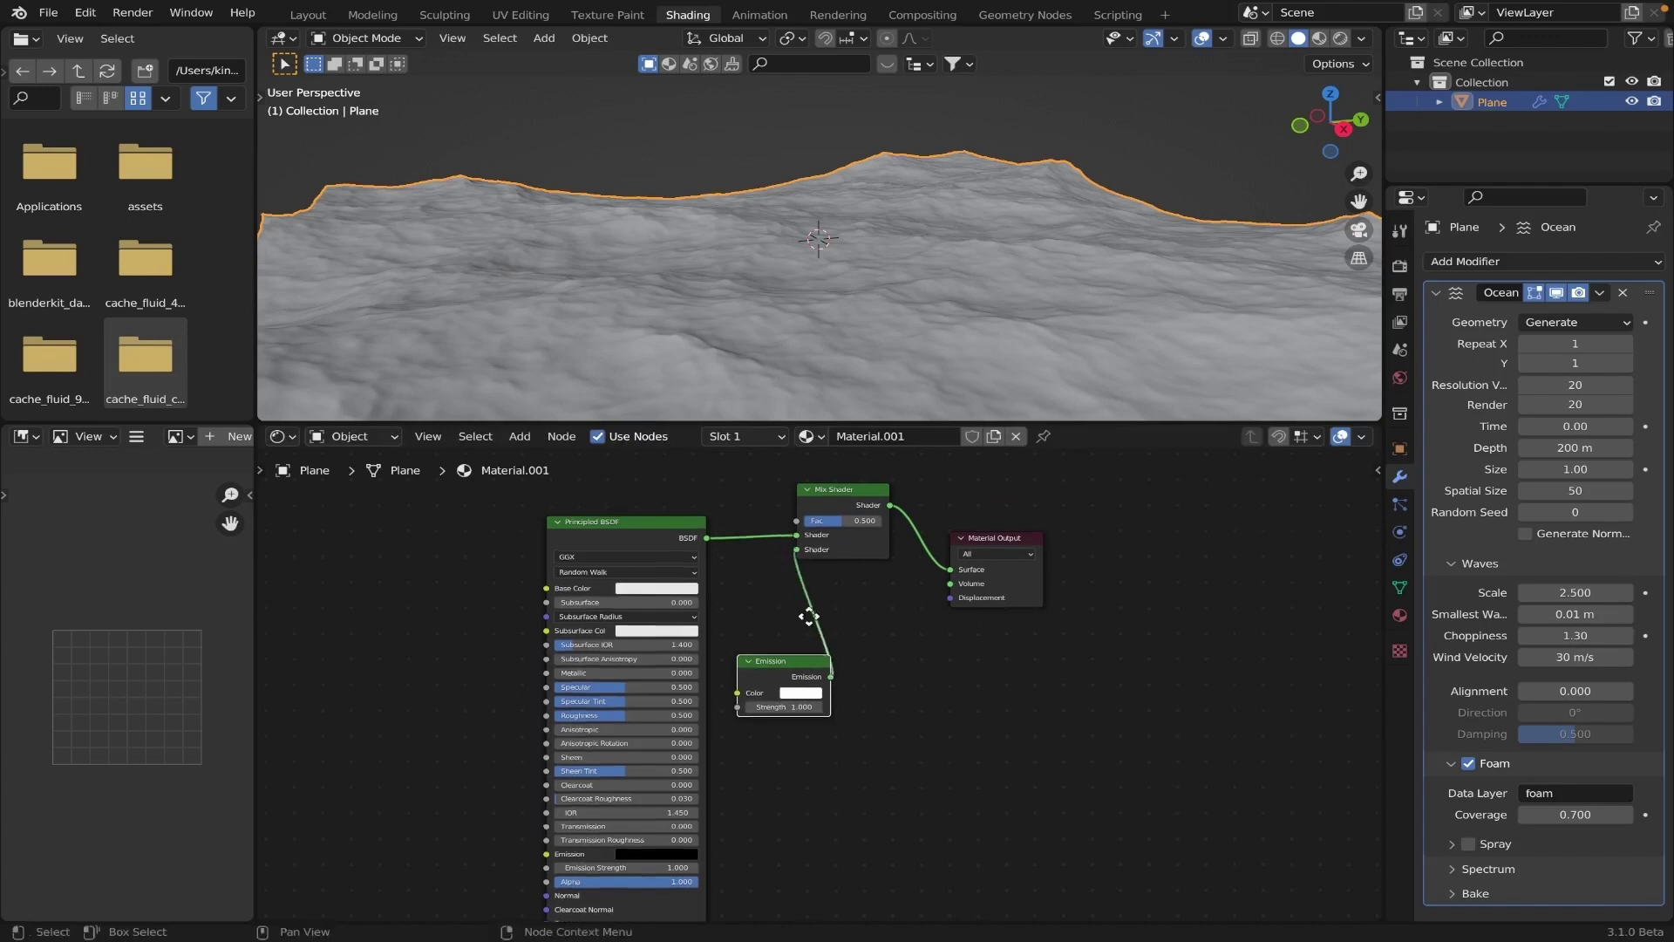
scroll(810, 616, down, 2)
middle_drag(809, 616, 850, 631)
Step: Add an Attribute node above the shader nodes
key(shift+a)
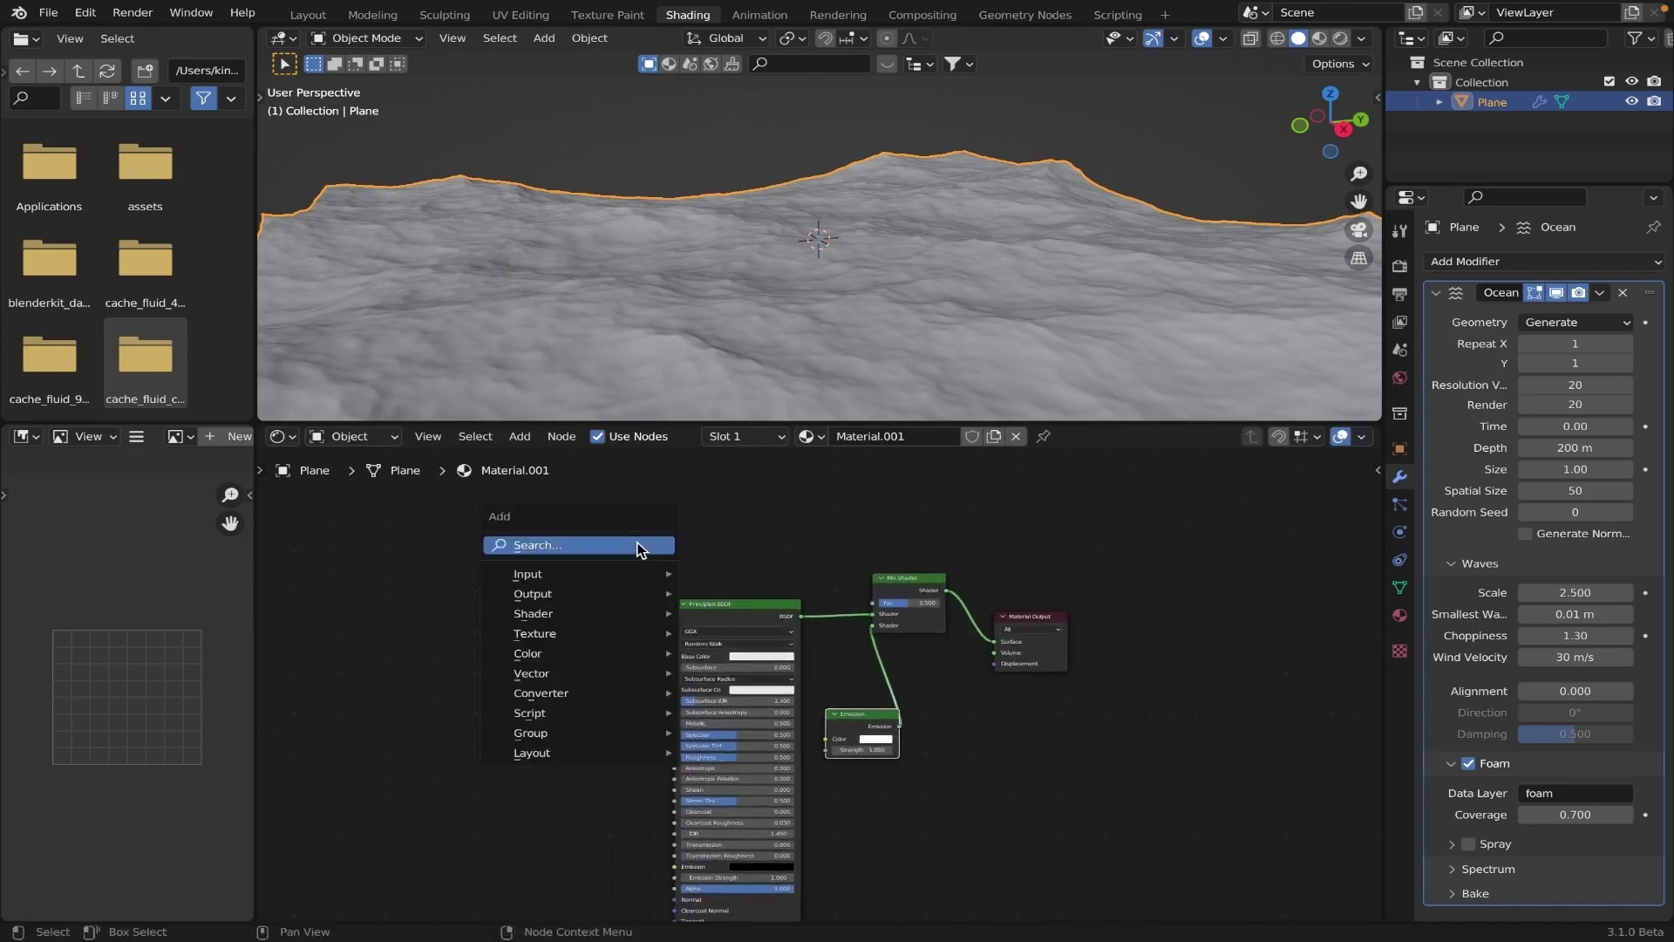
click(639, 544)
text(att)
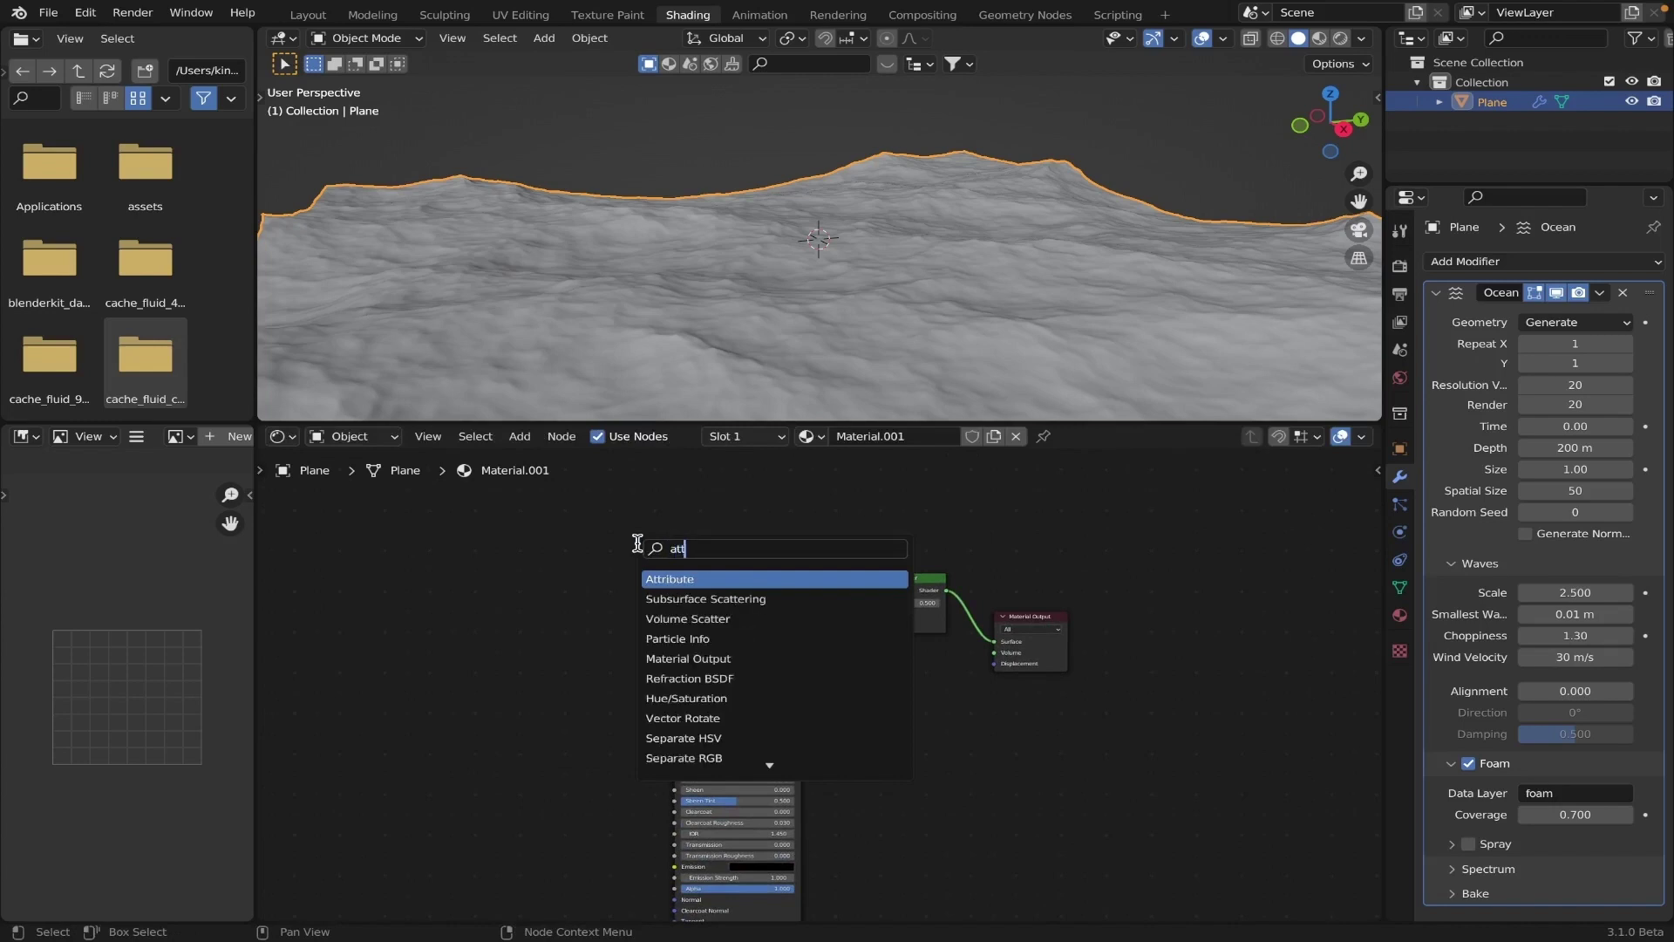
key(Return)
click(711, 500)
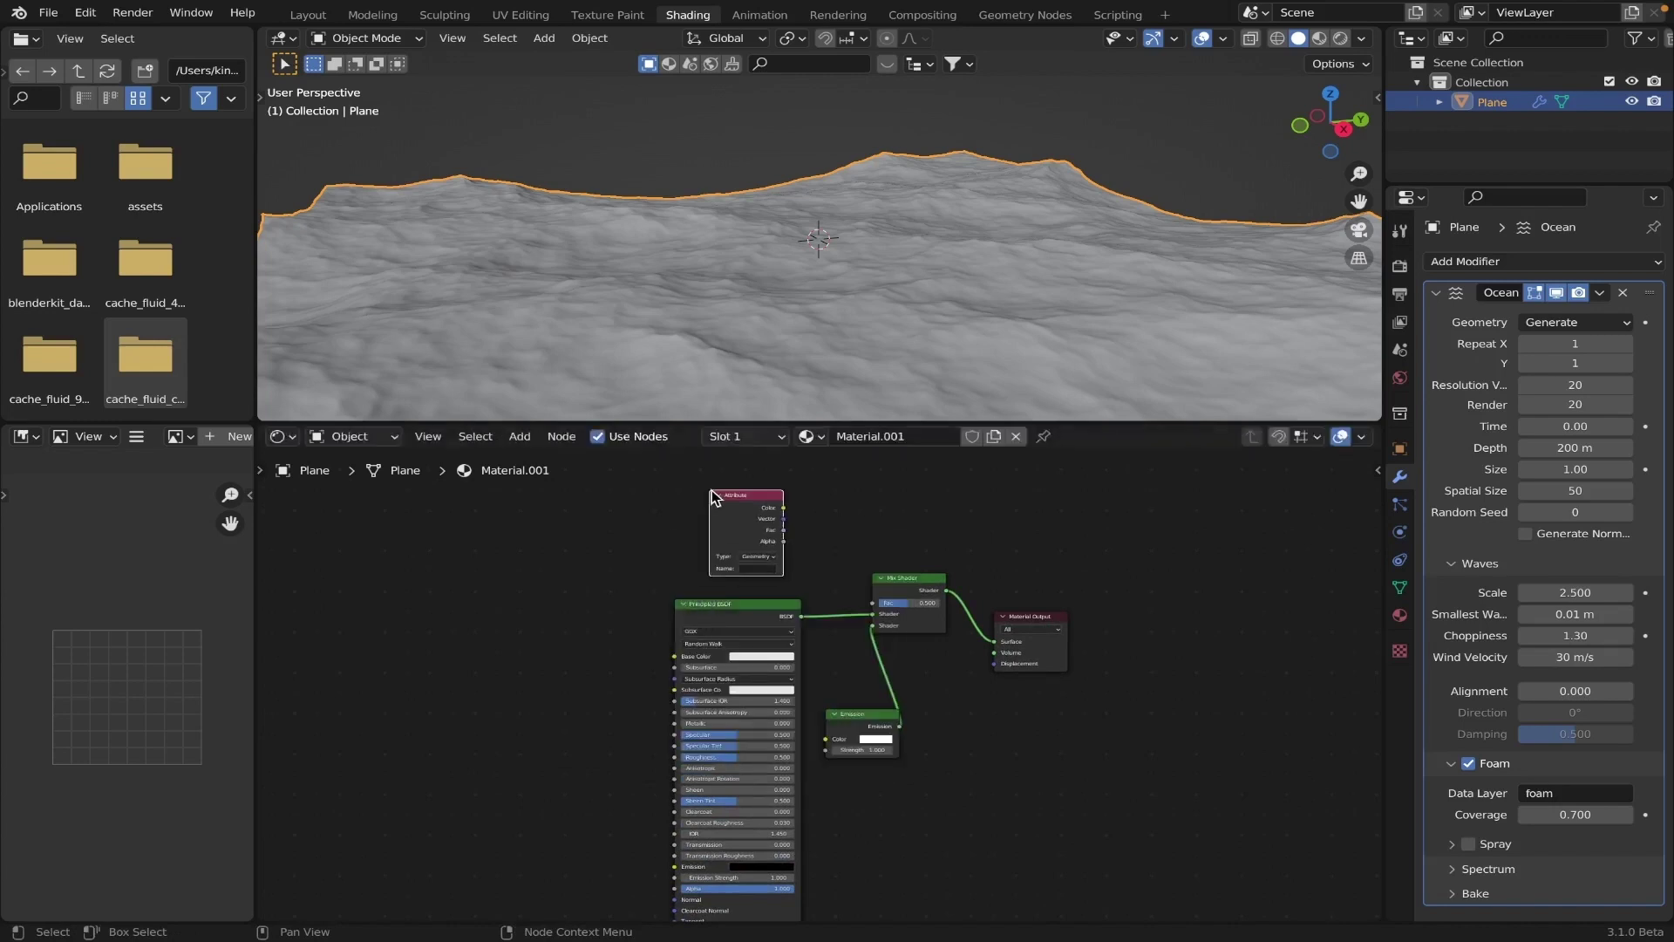
Step: Set the Attribute node's name to 'foam' and drive the Mix Shader Fac from its Fac output
drag(785, 508, 871, 608)
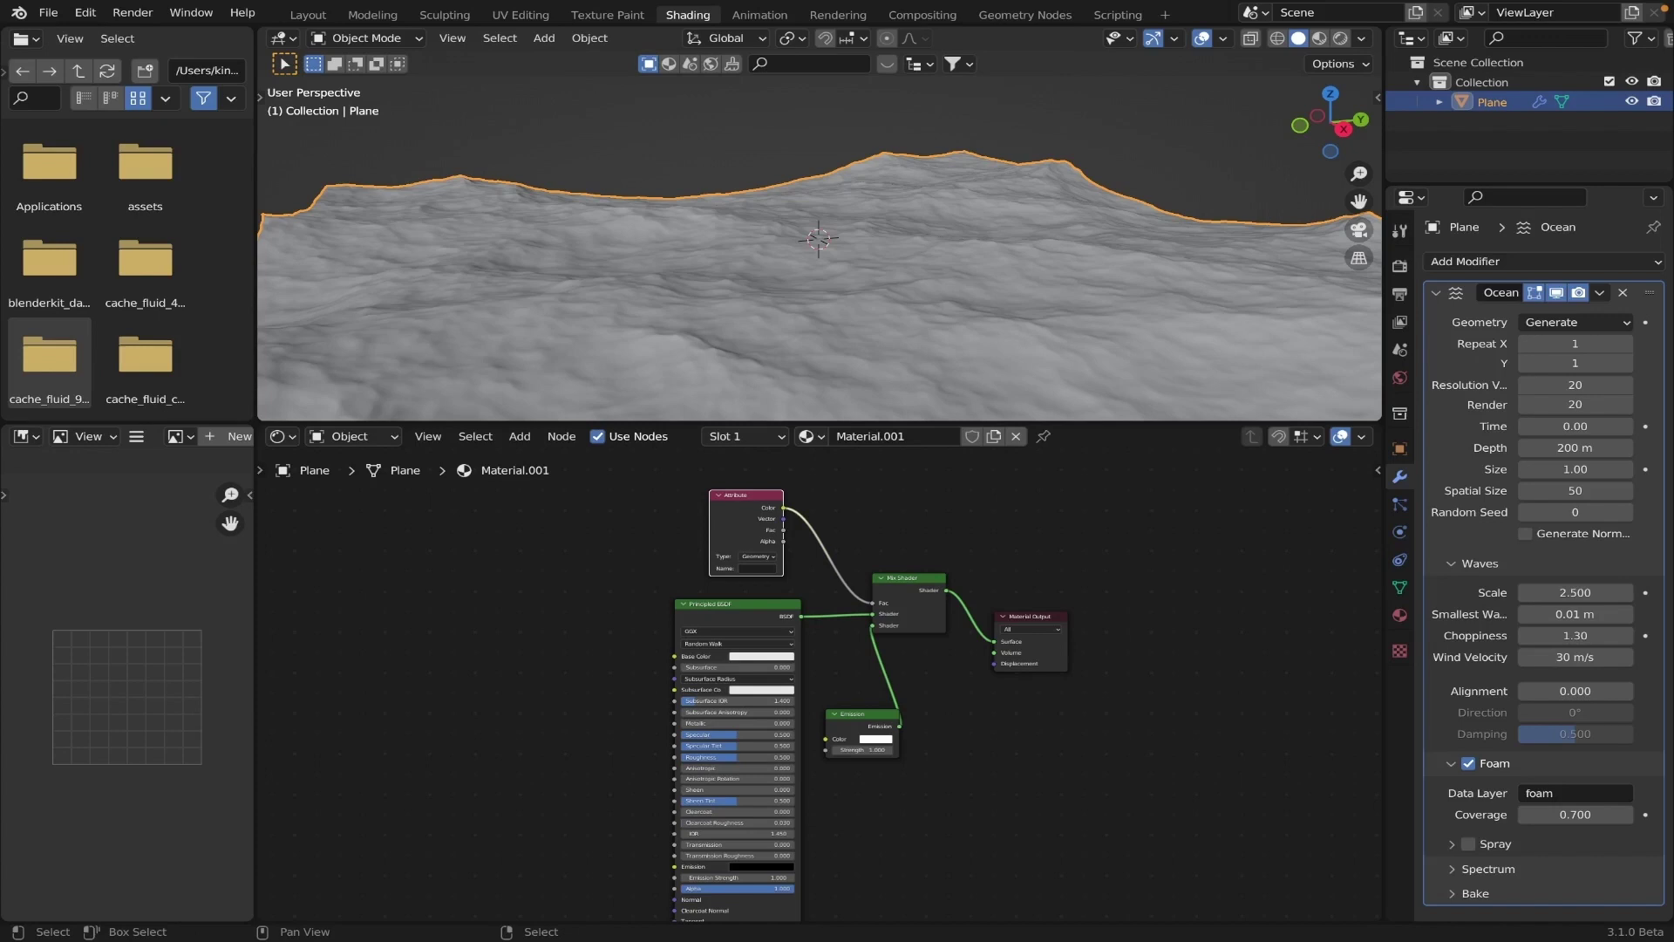
scroll(800, 667, down, 3)
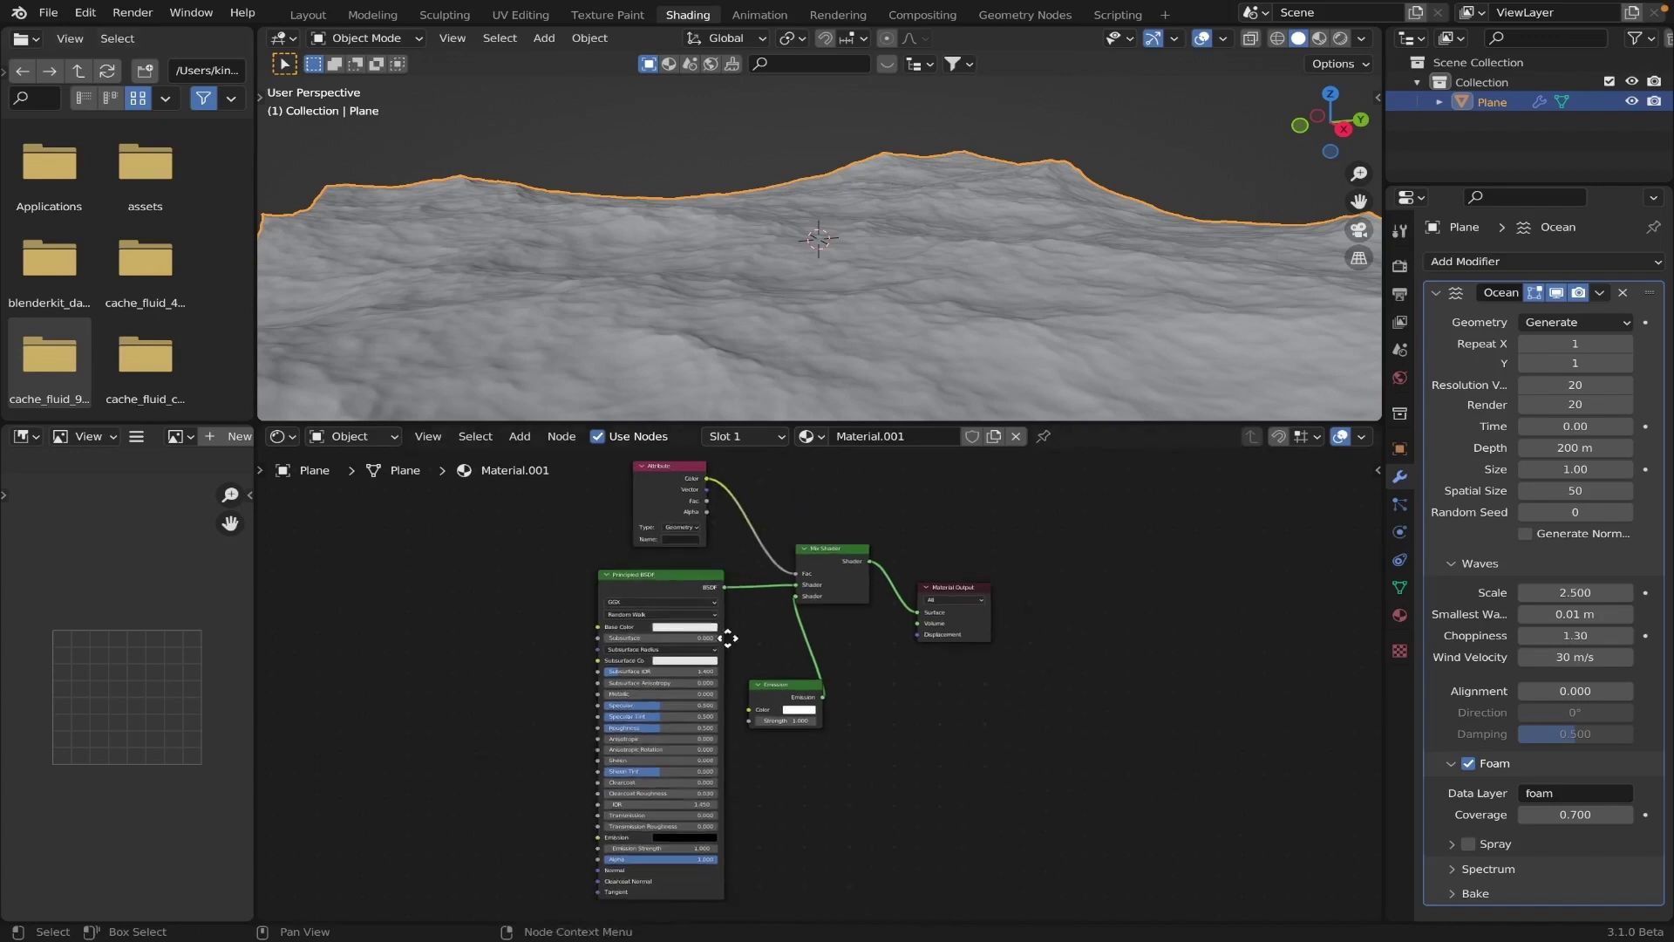
middle_drag(731, 645, 739, 677)
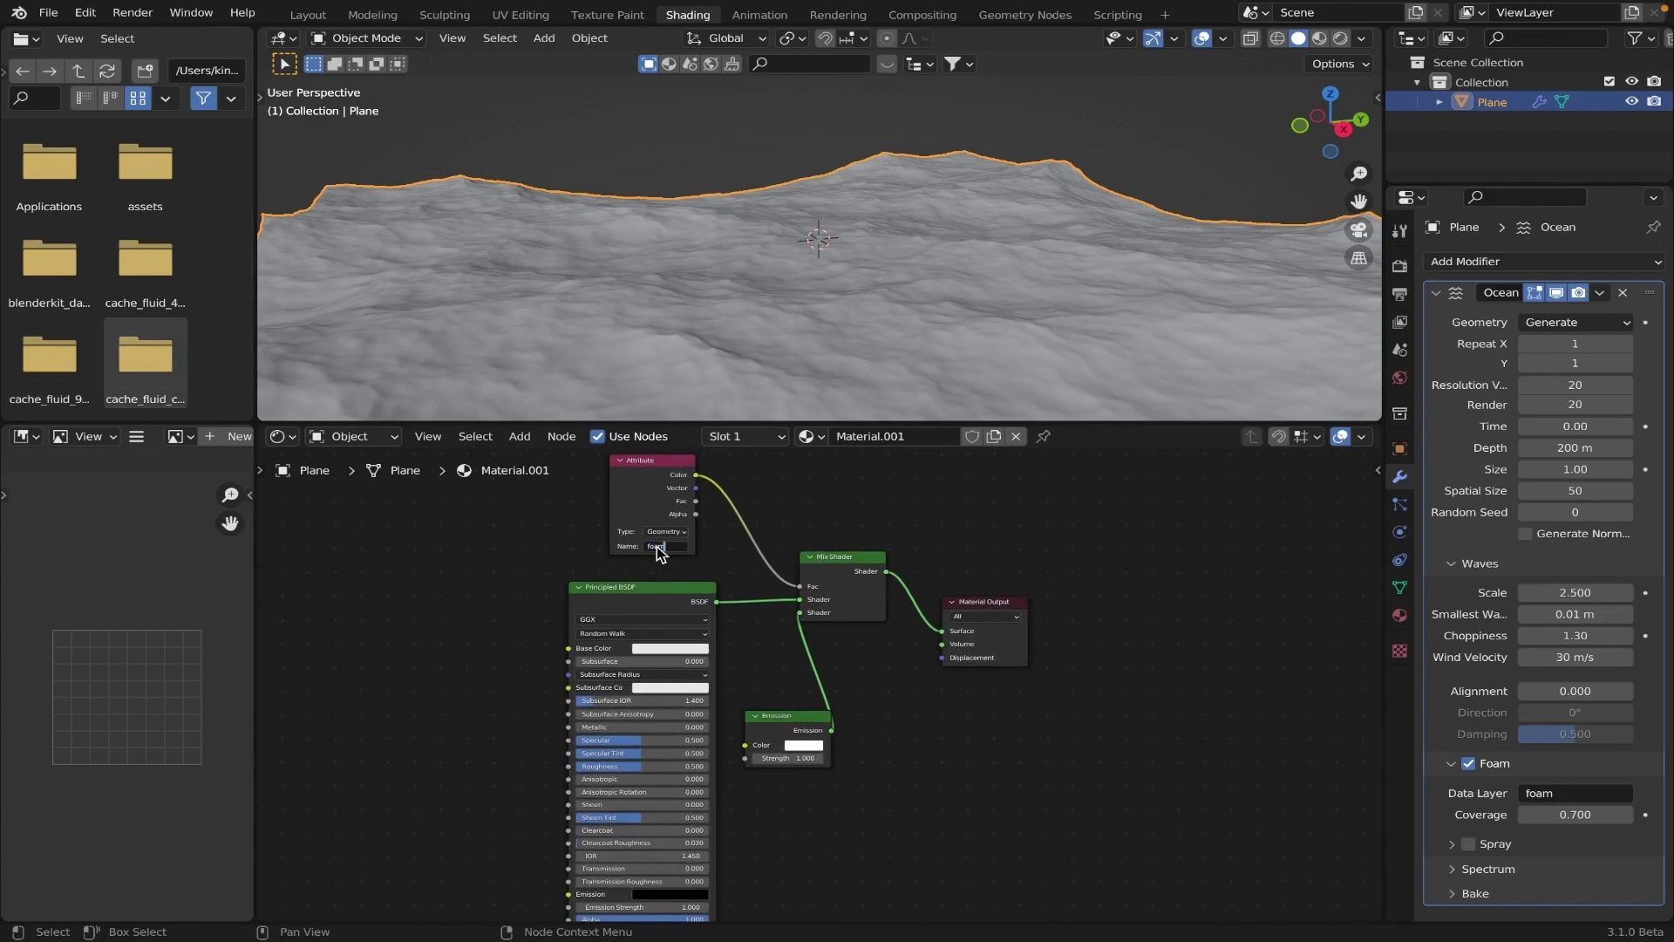
key(Return)
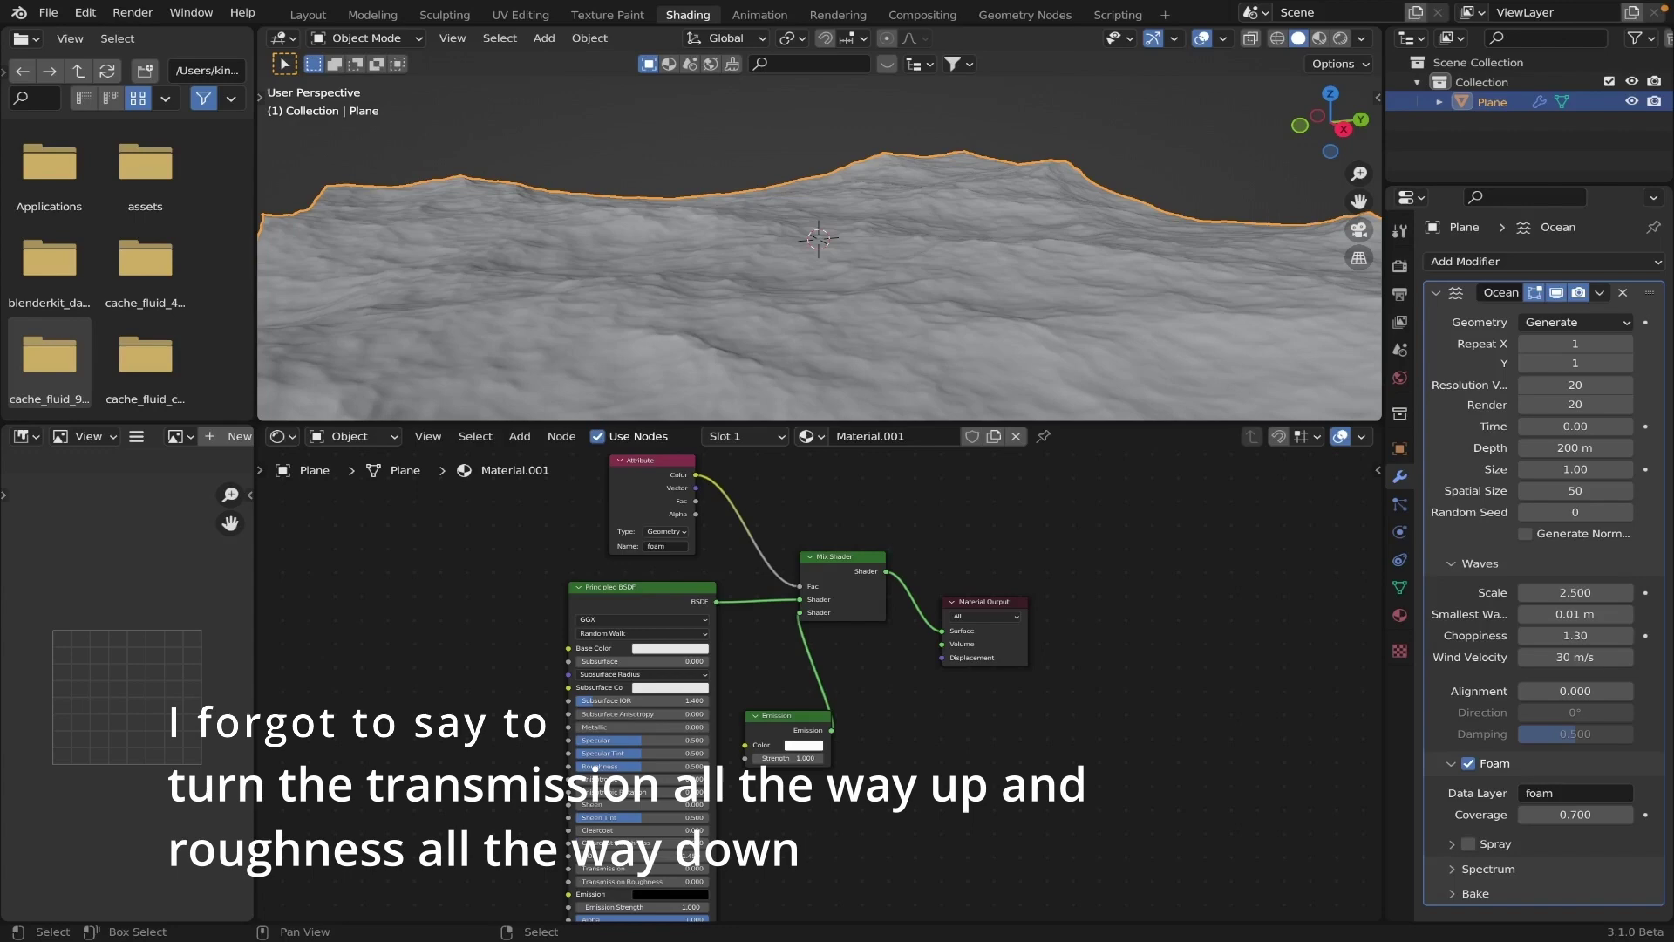
drag(695, 500, 800, 585)
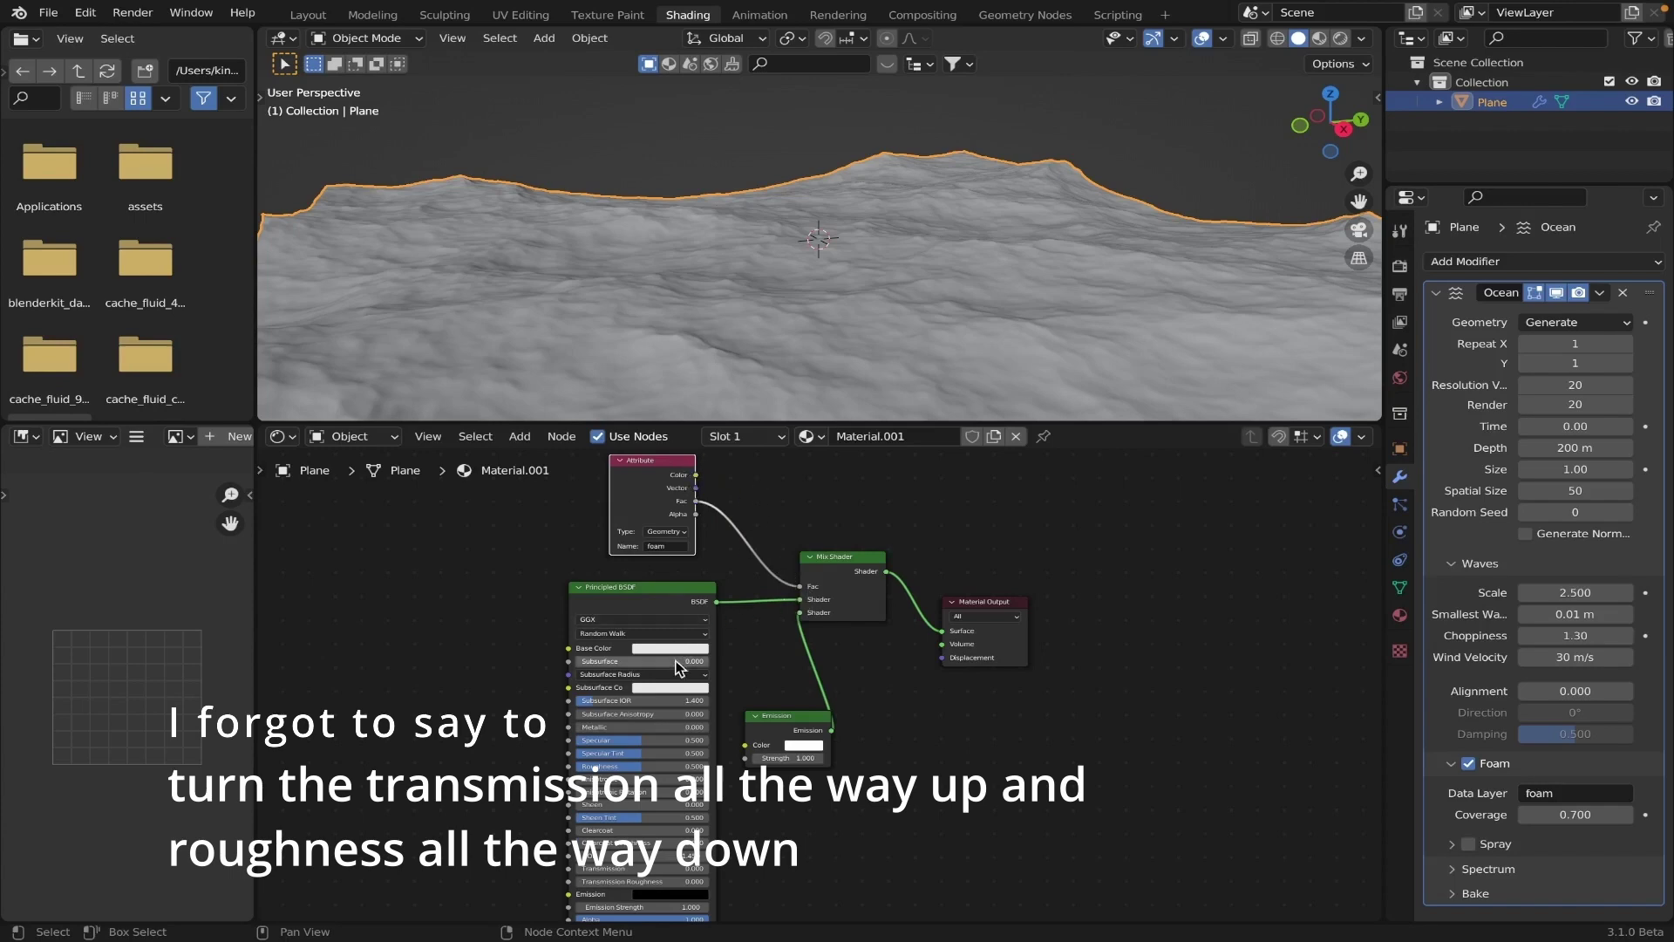
Step: Make the Principled BSDF base colour a dark, saturated blue-green and darken the subsurface colour
click(670, 647)
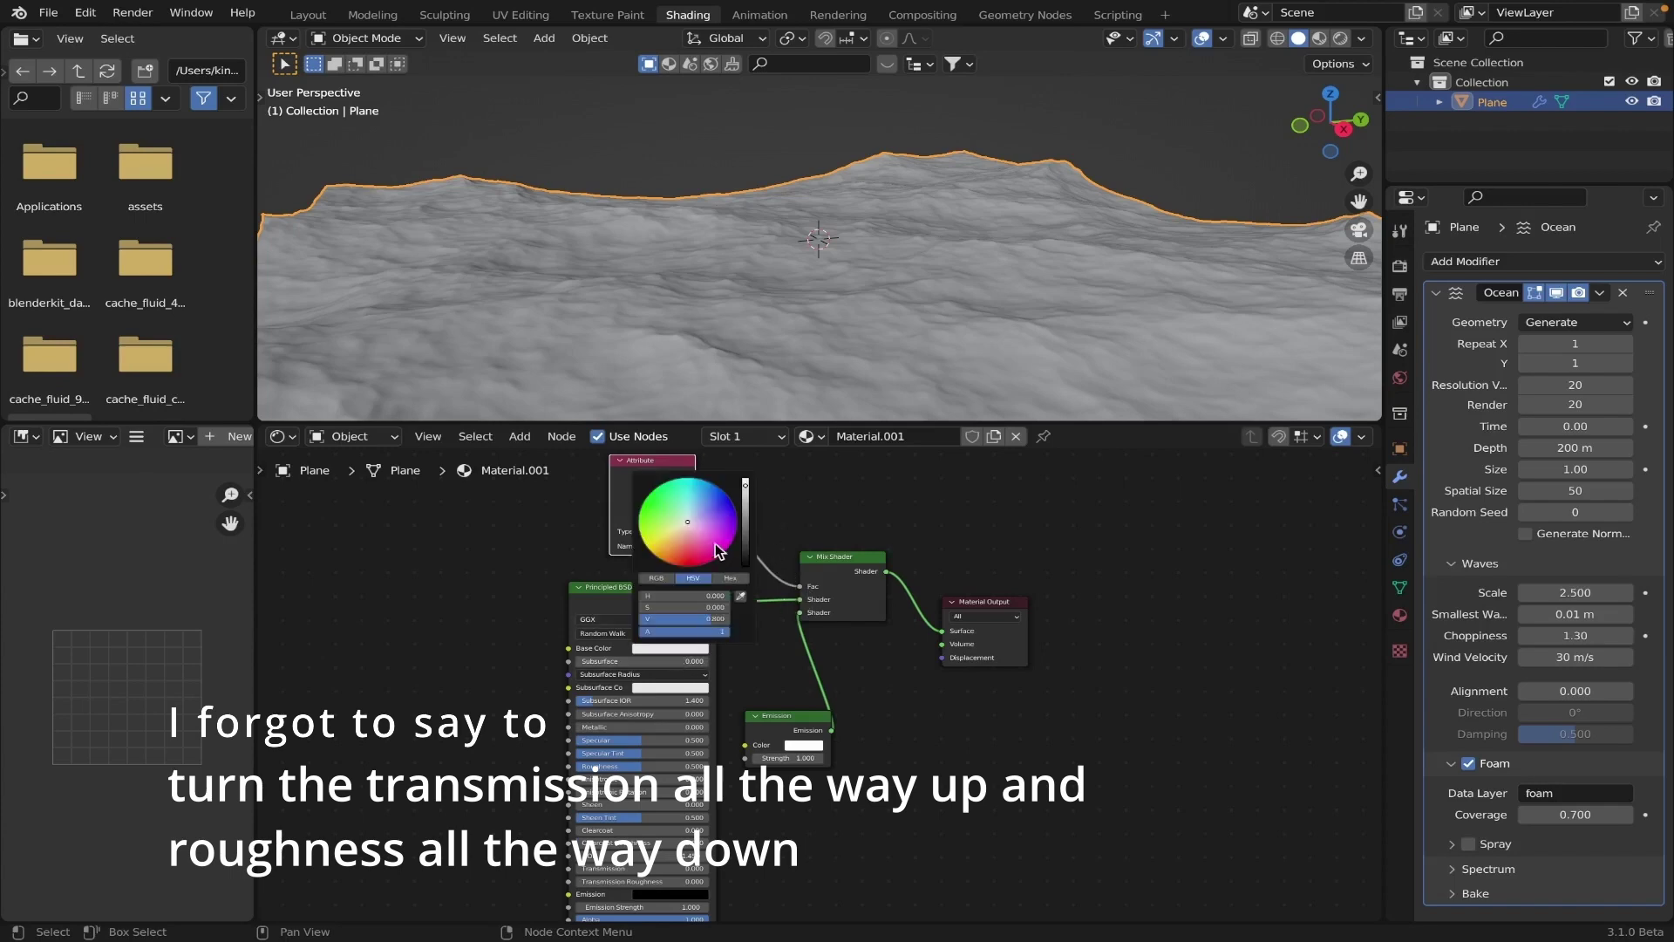
click(681, 509)
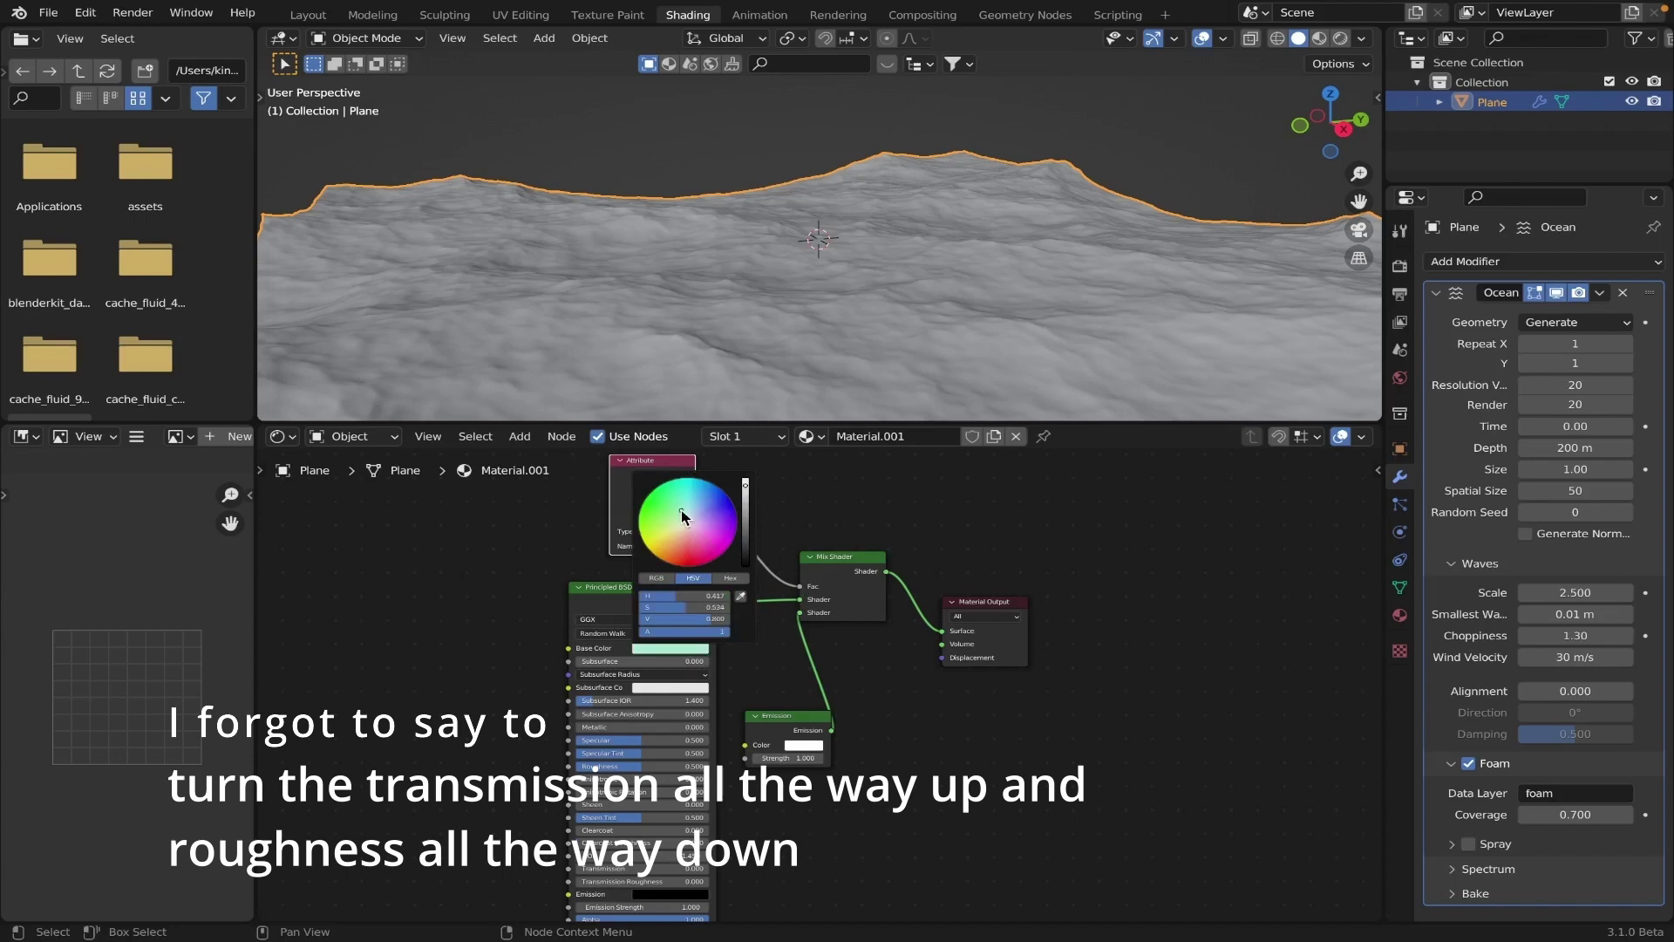
click(678, 499)
click(746, 520)
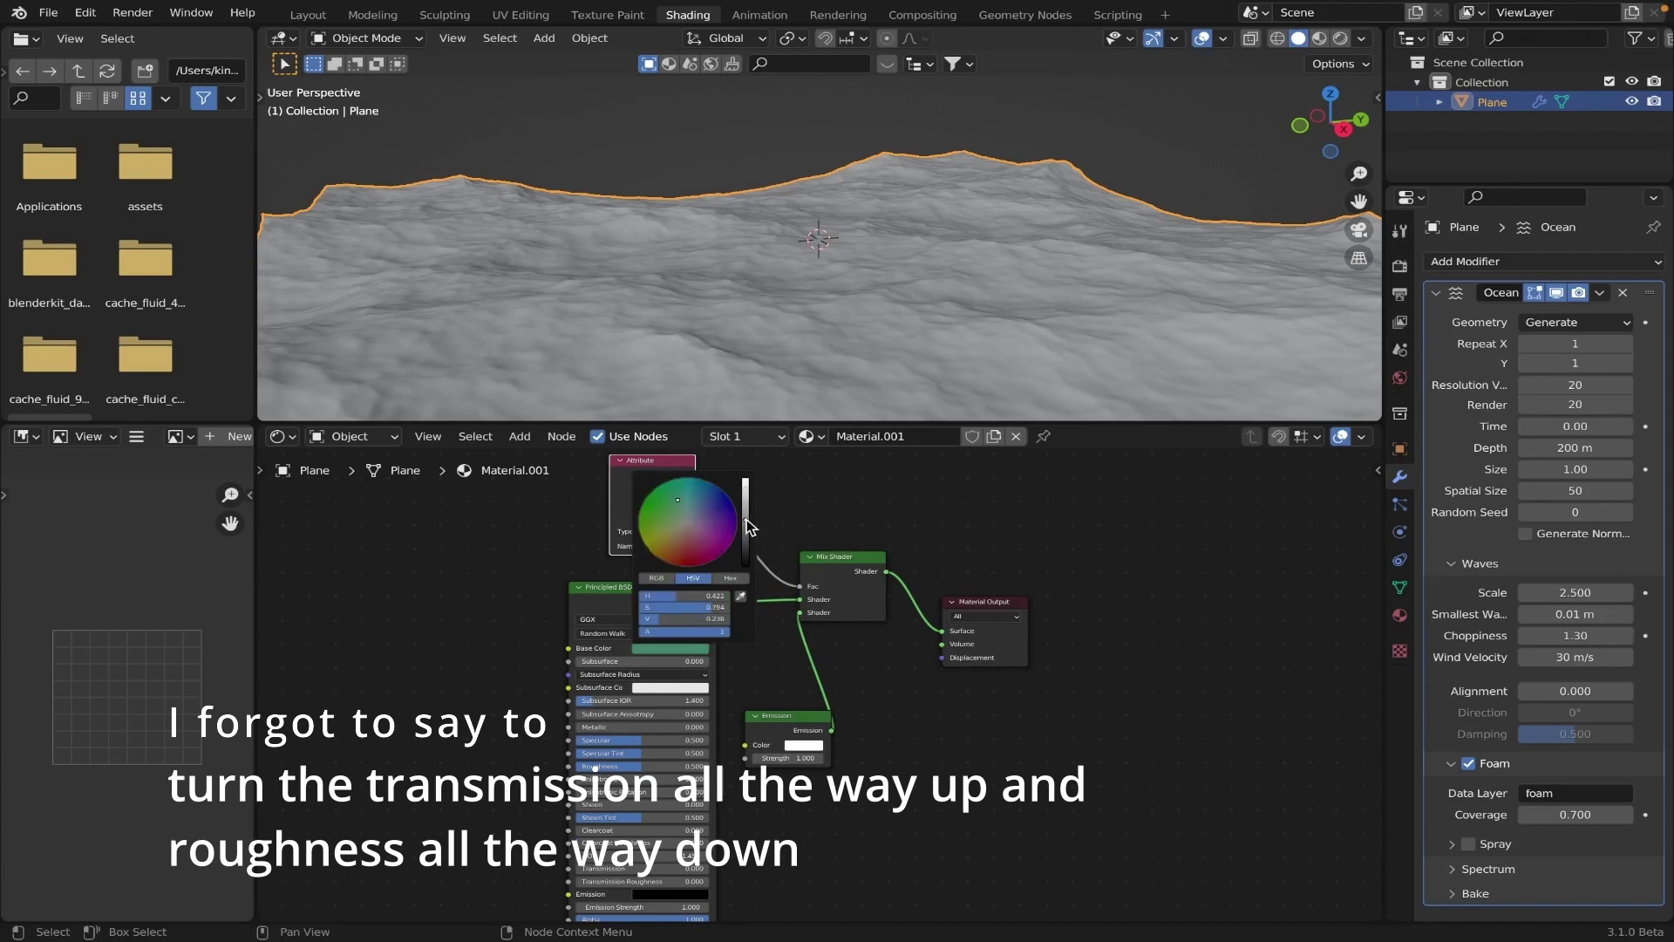
click(679, 500)
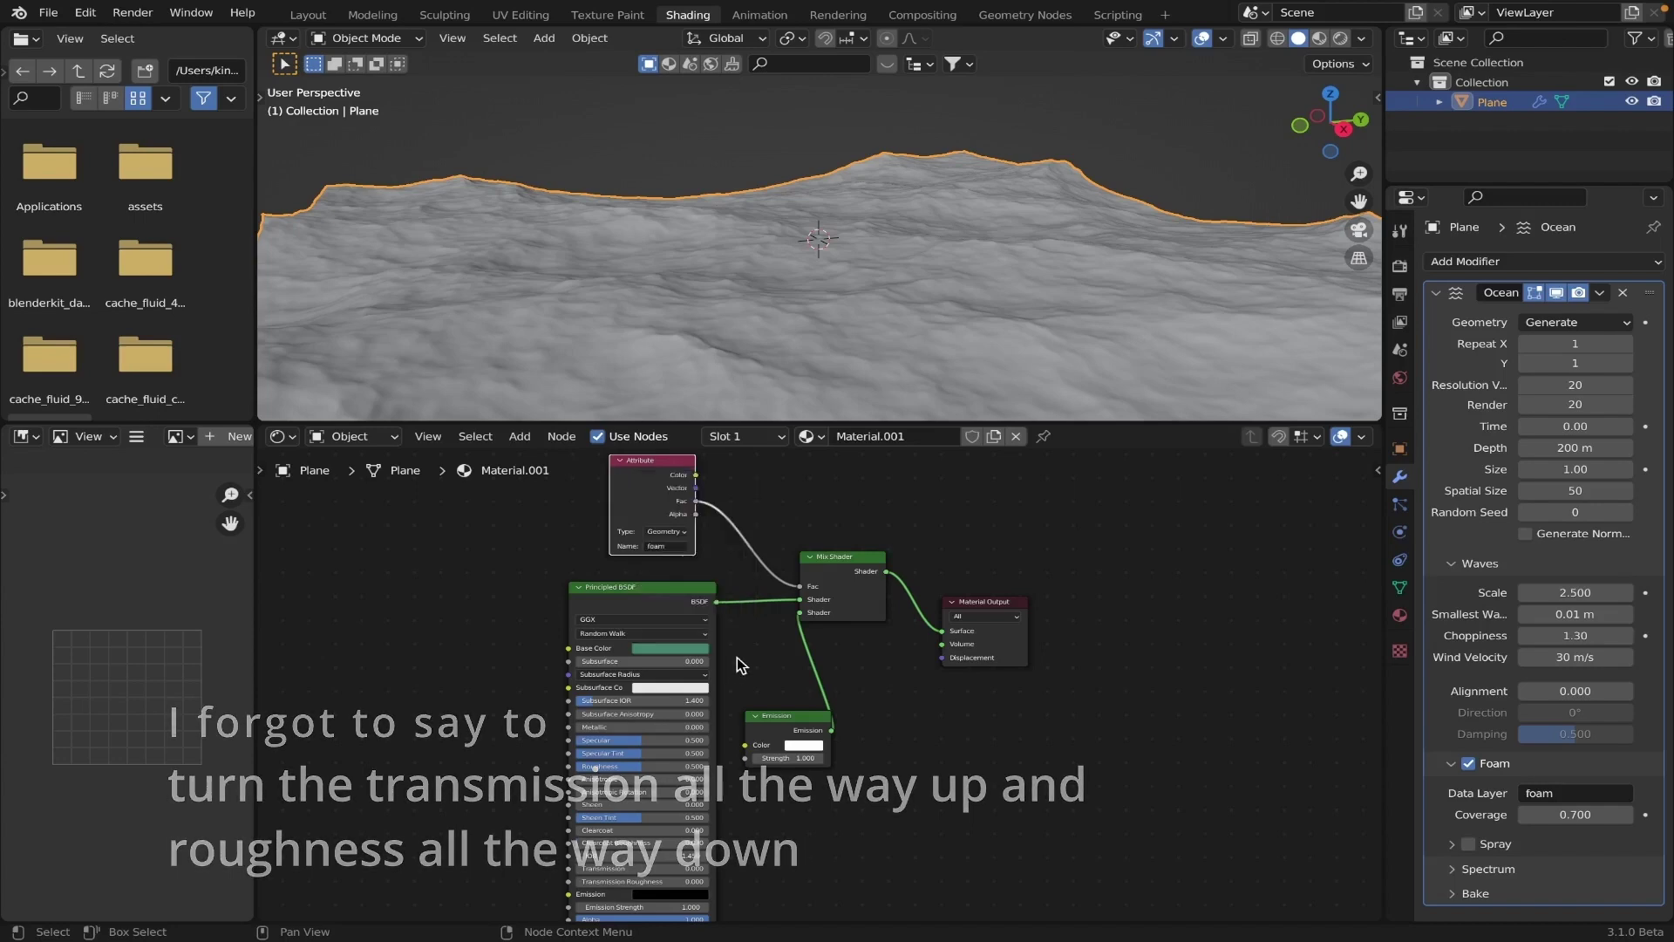
click(667, 687)
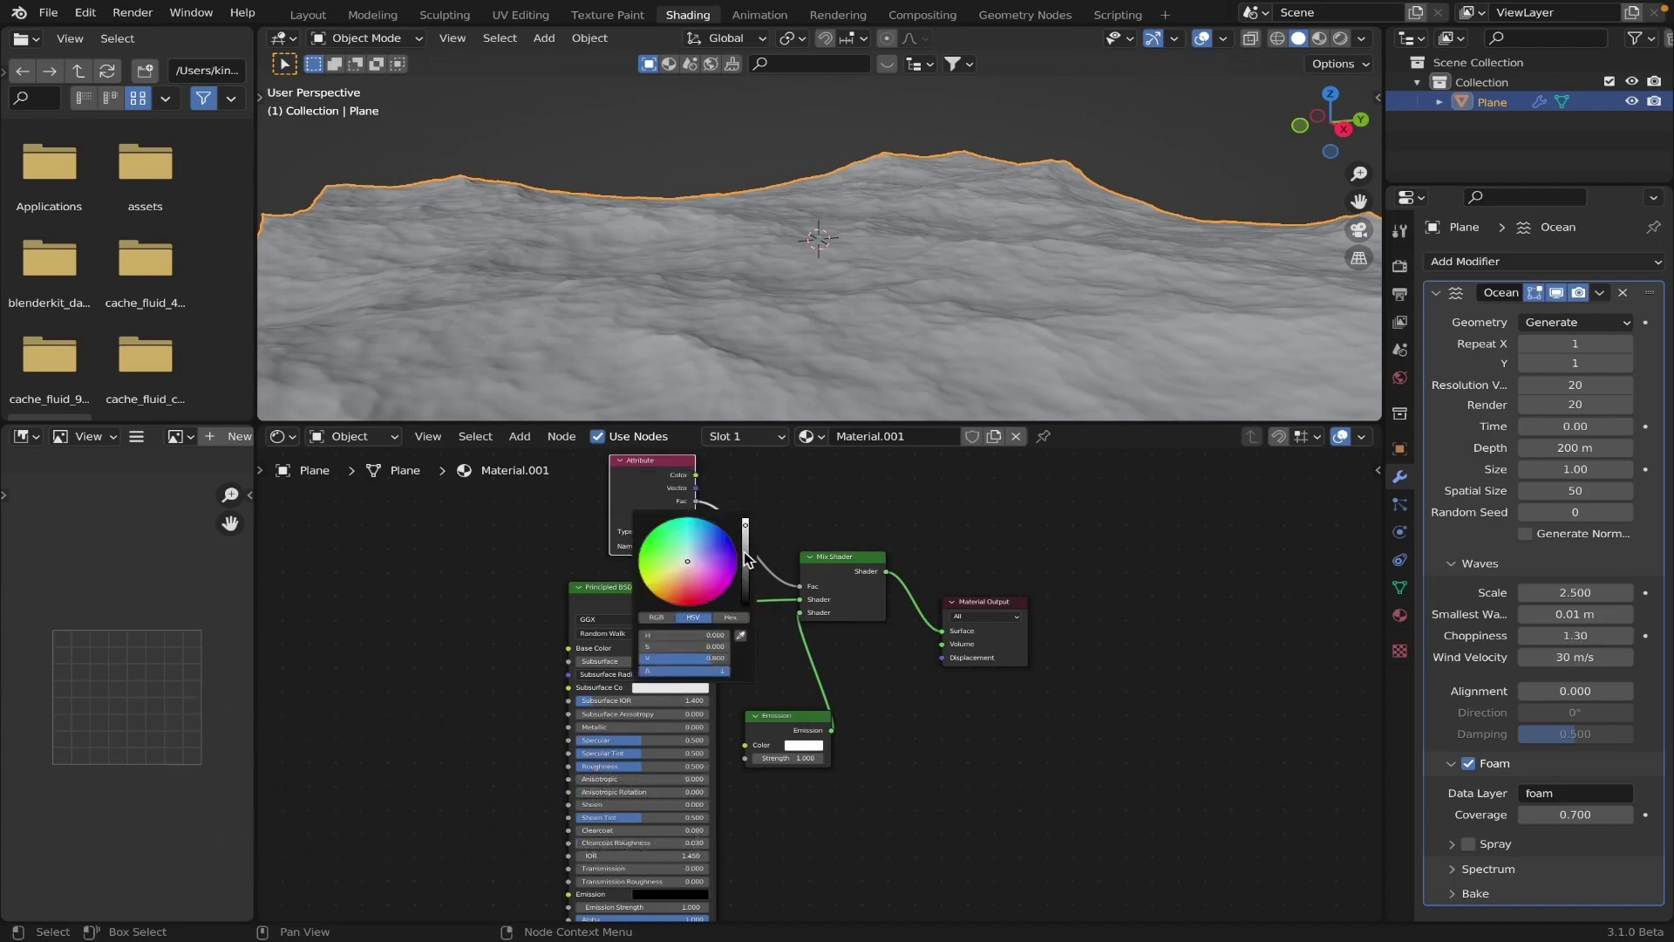
click(746, 558)
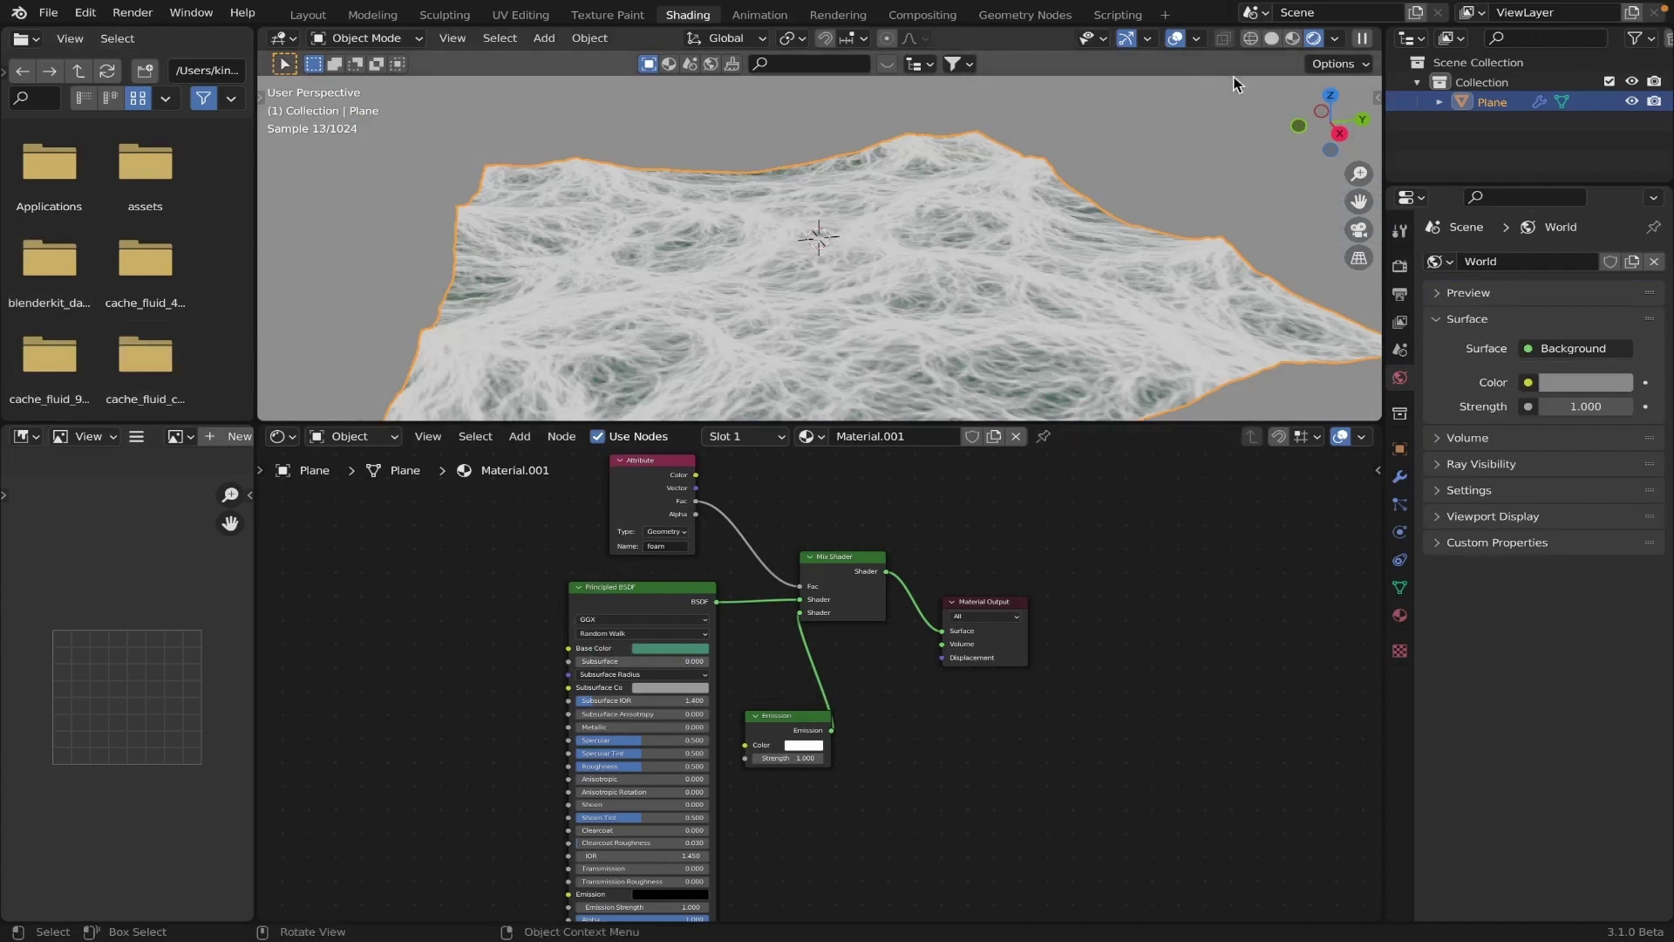
Step: In solid shading, set the Ocean modifier's foam Coverage to -0.500
click(1270, 38)
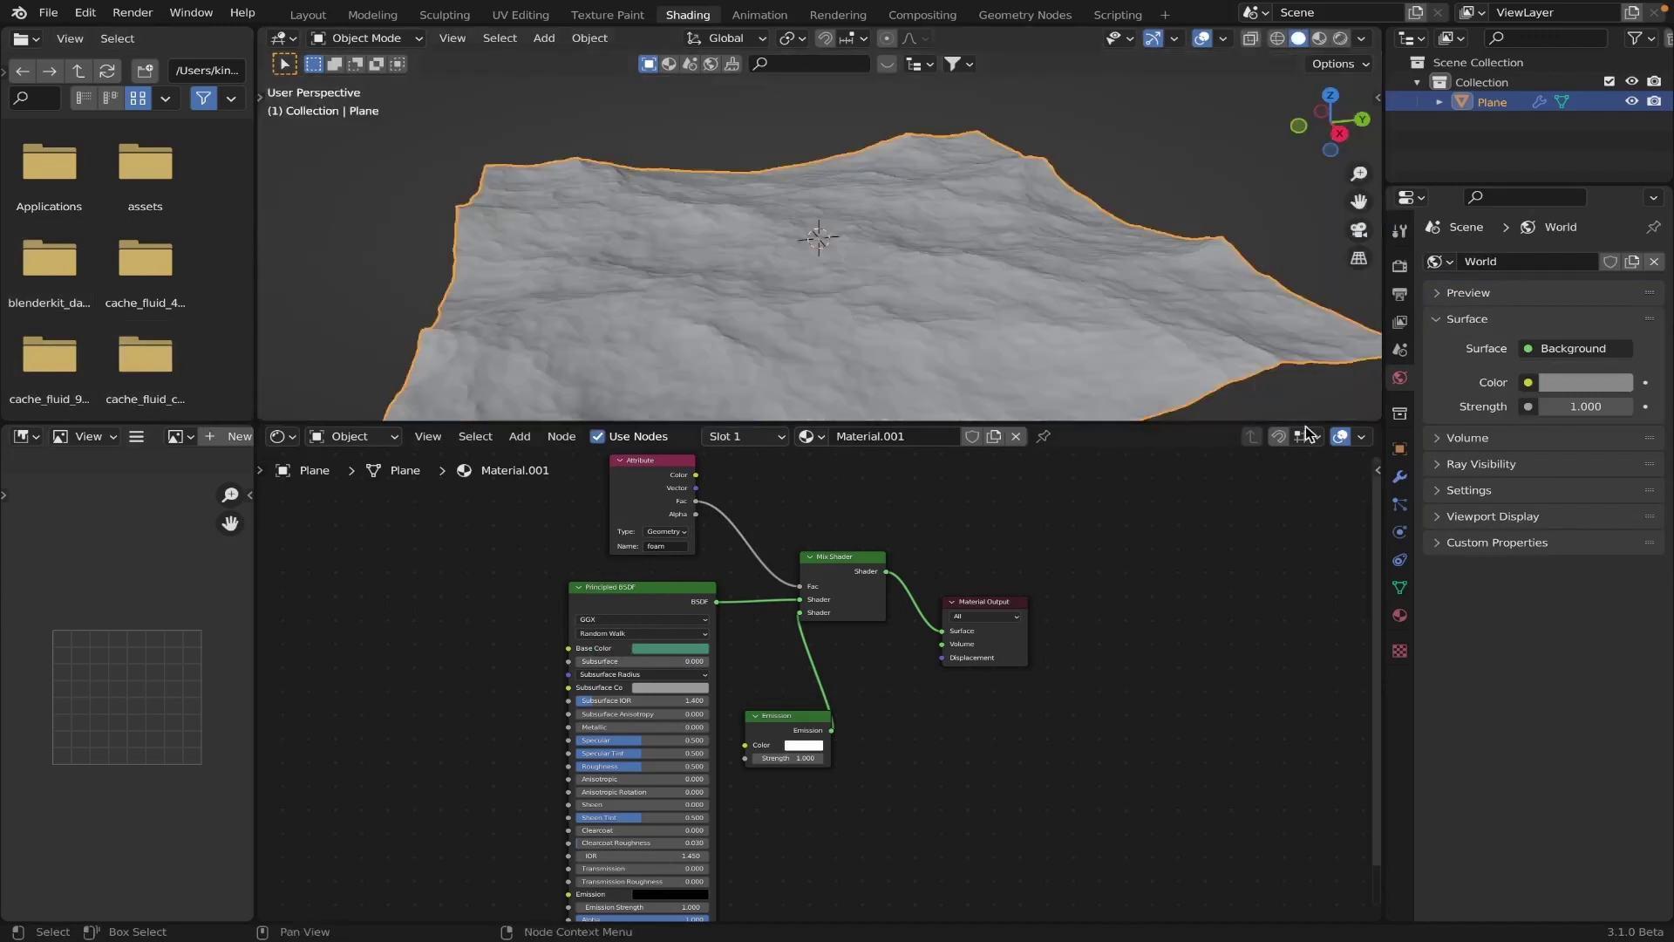
click(1401, 477)
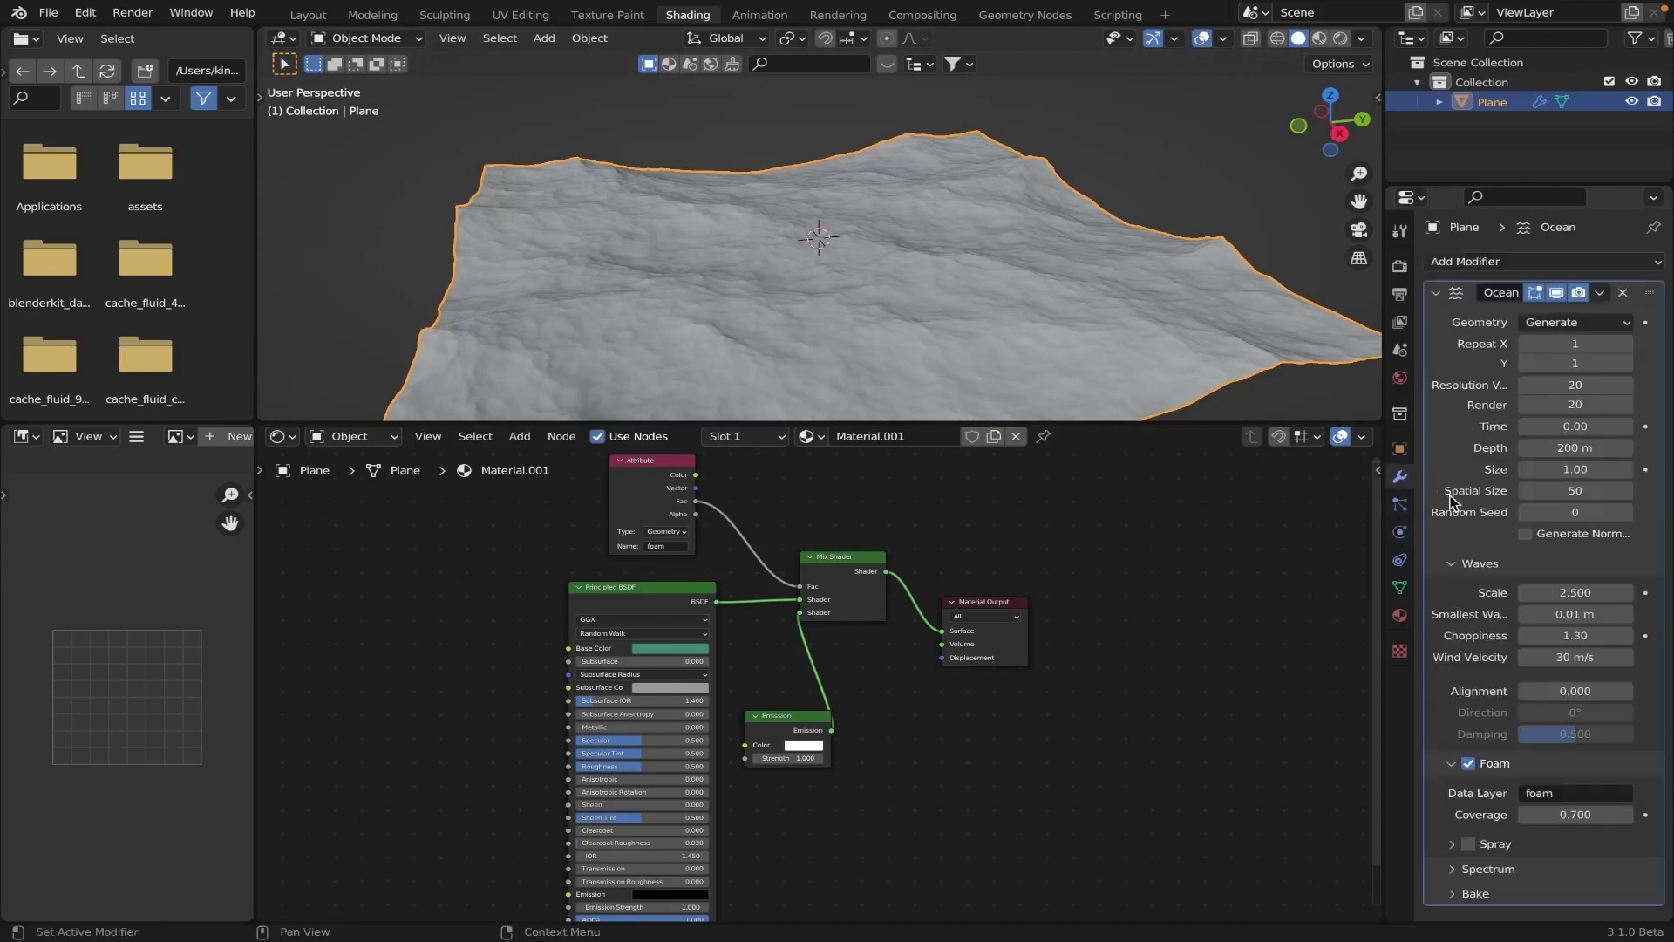
click(1607, 809)
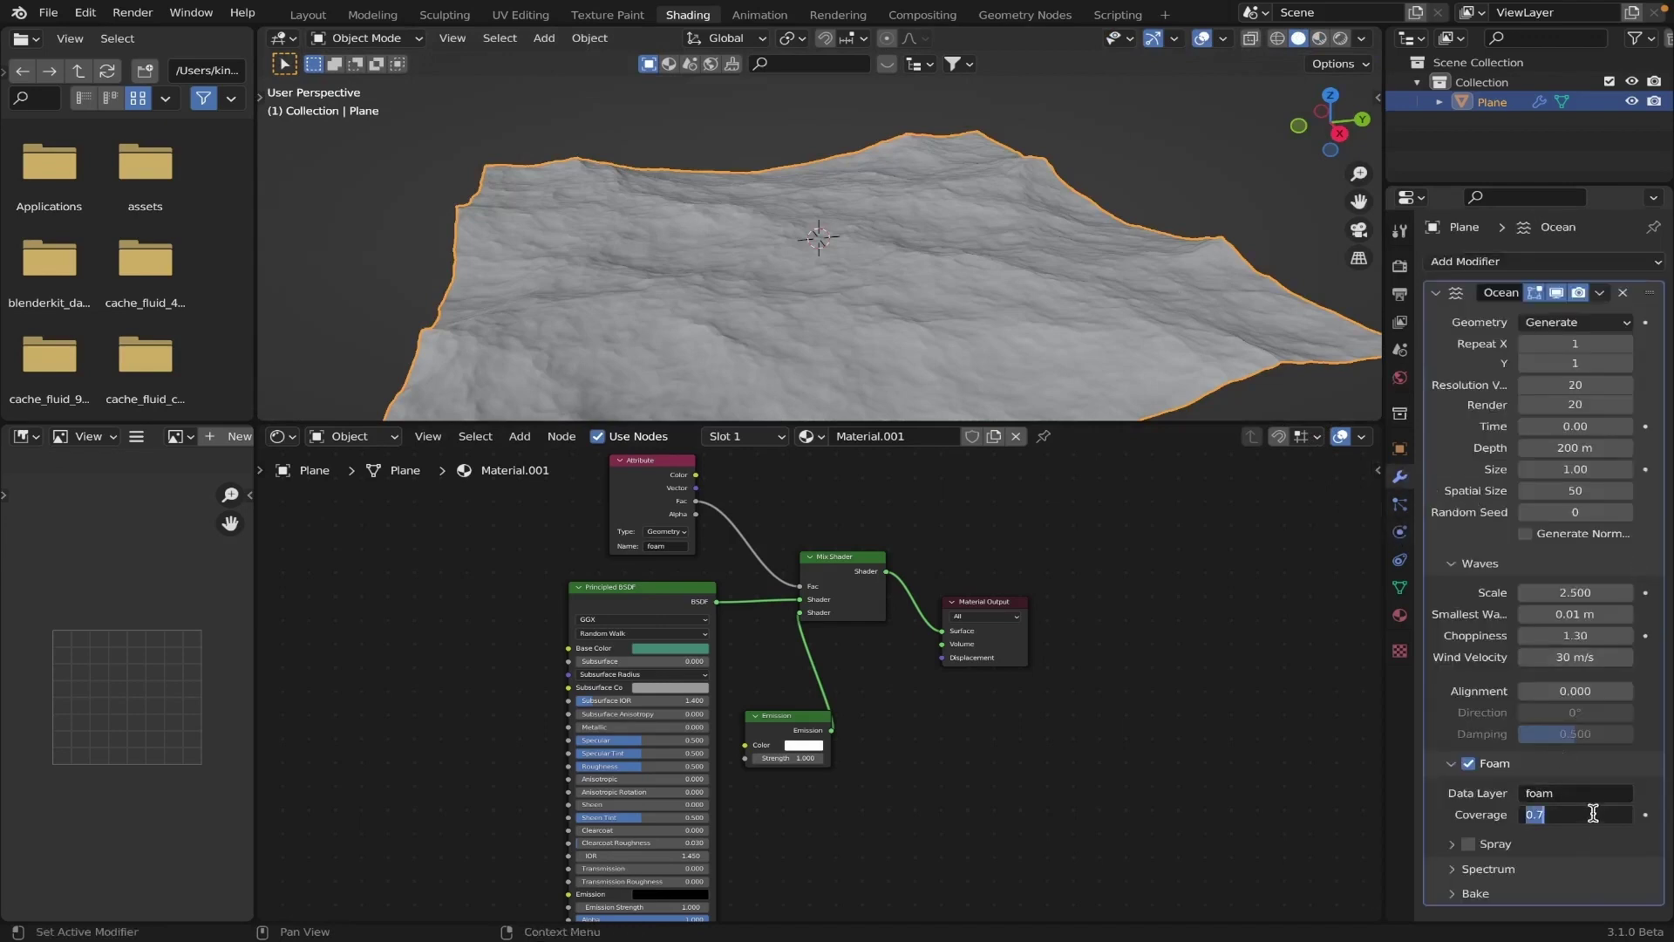
click(1526, 814)
double_click(1526, 813)
key(BackSpace)
text(5)
key(Return)
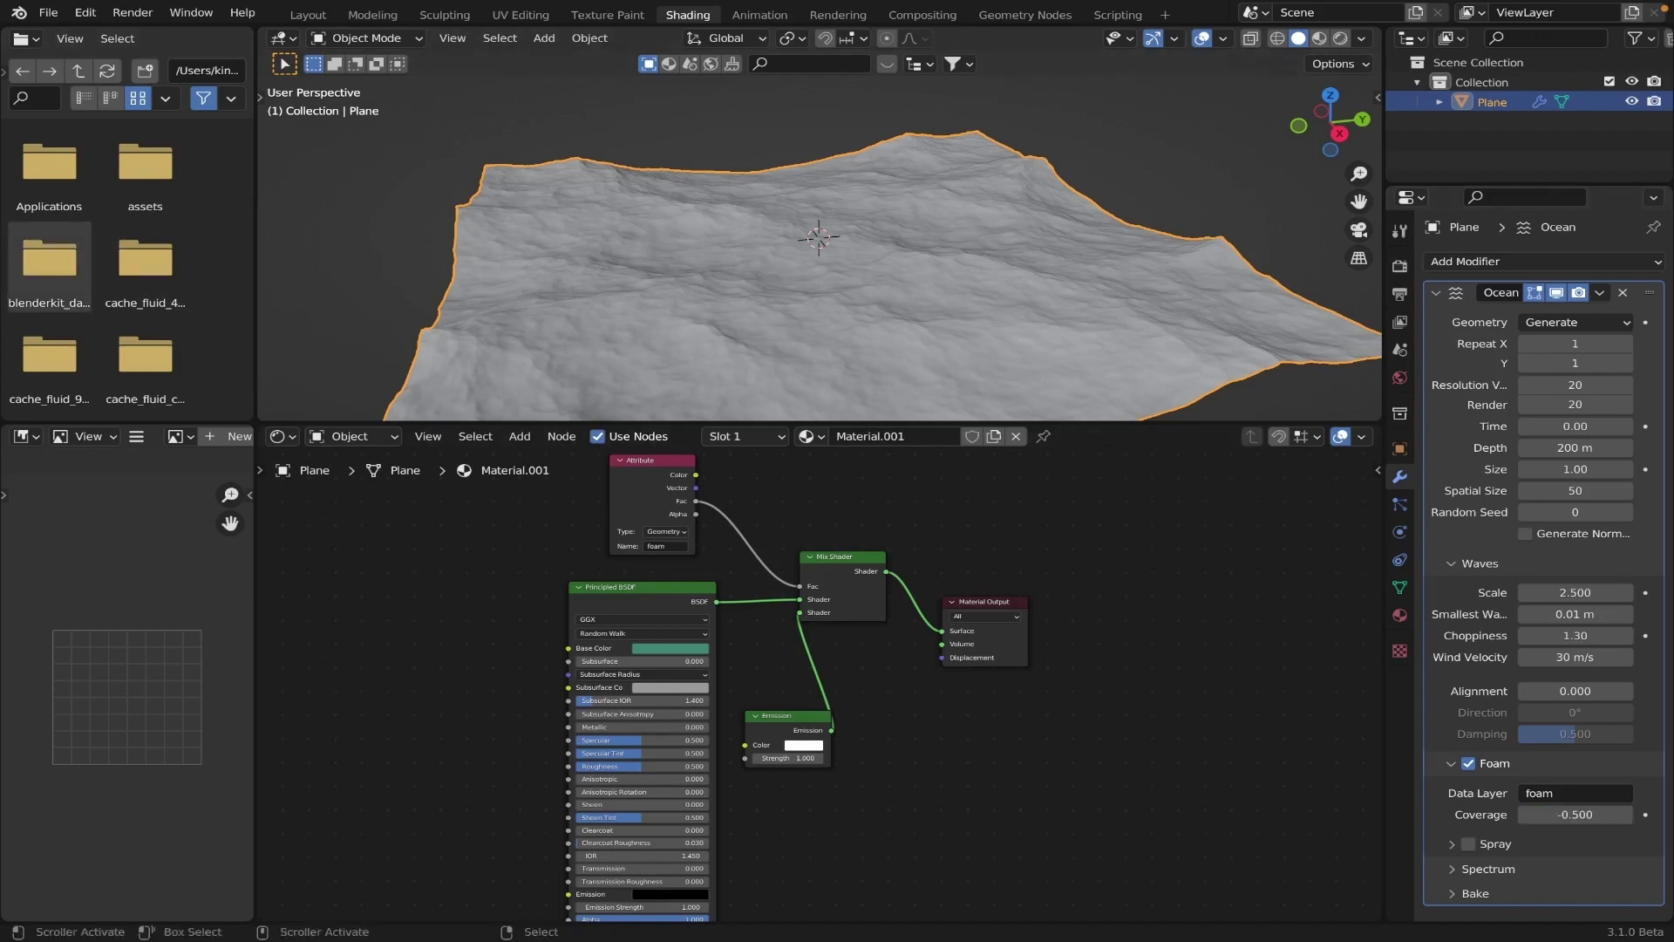
Step: In the rendered preview, raise foam Coverage to -0.150 and view the ocean from lower down
click(1341, 37)
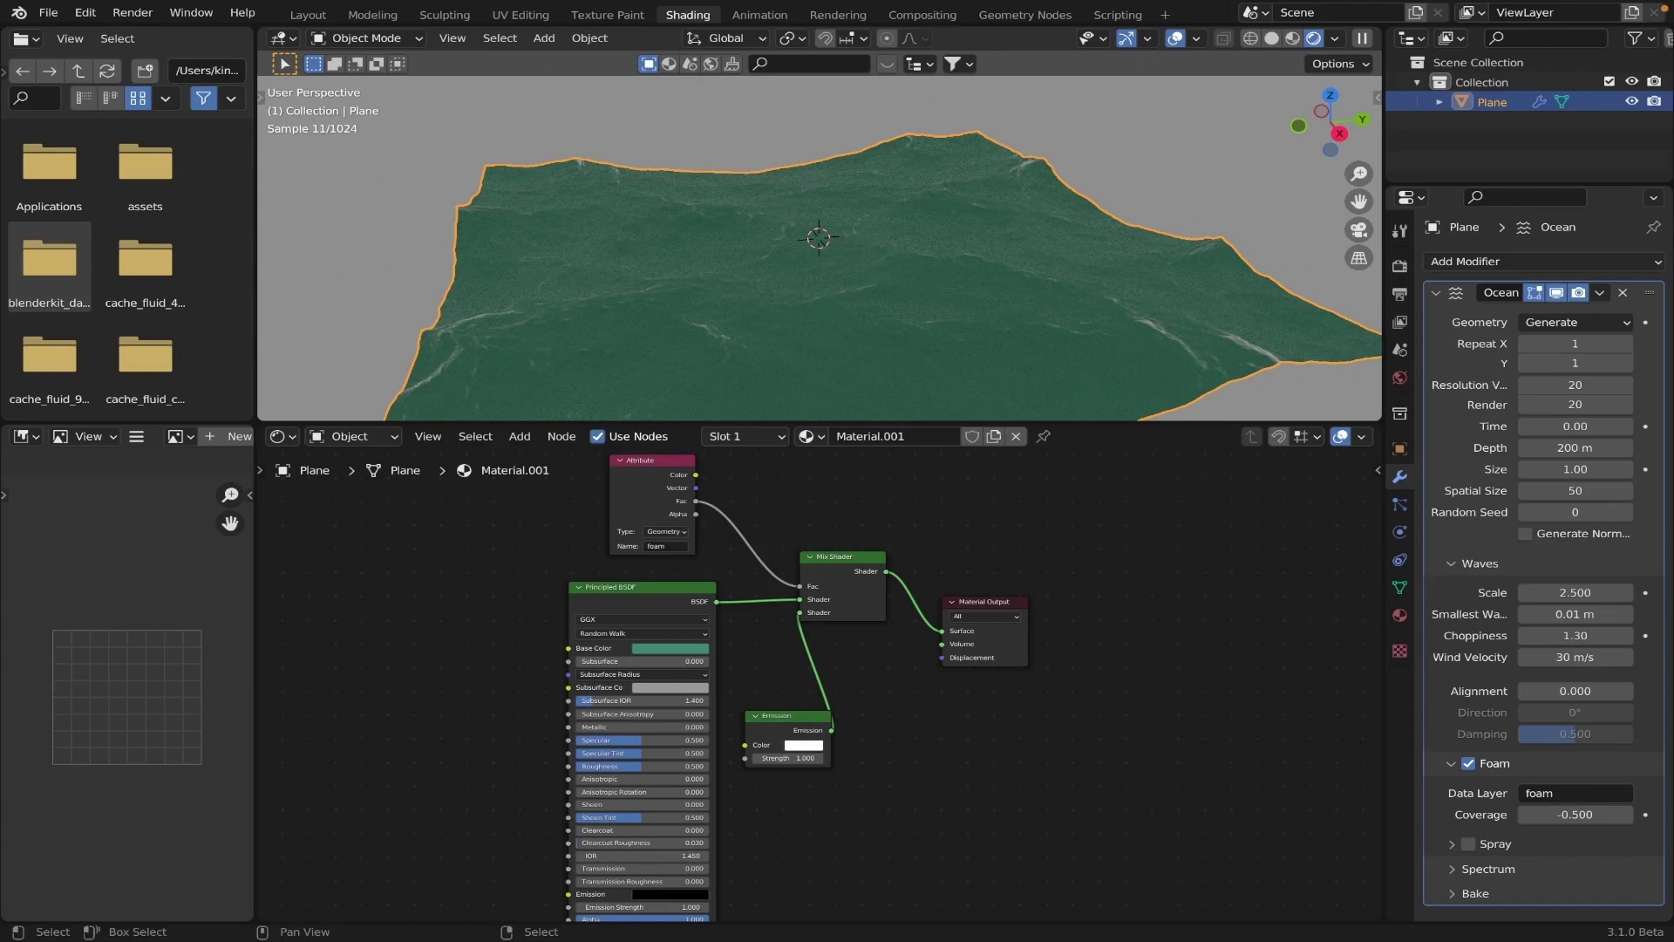
drag(1575, 814, 1604, 813)
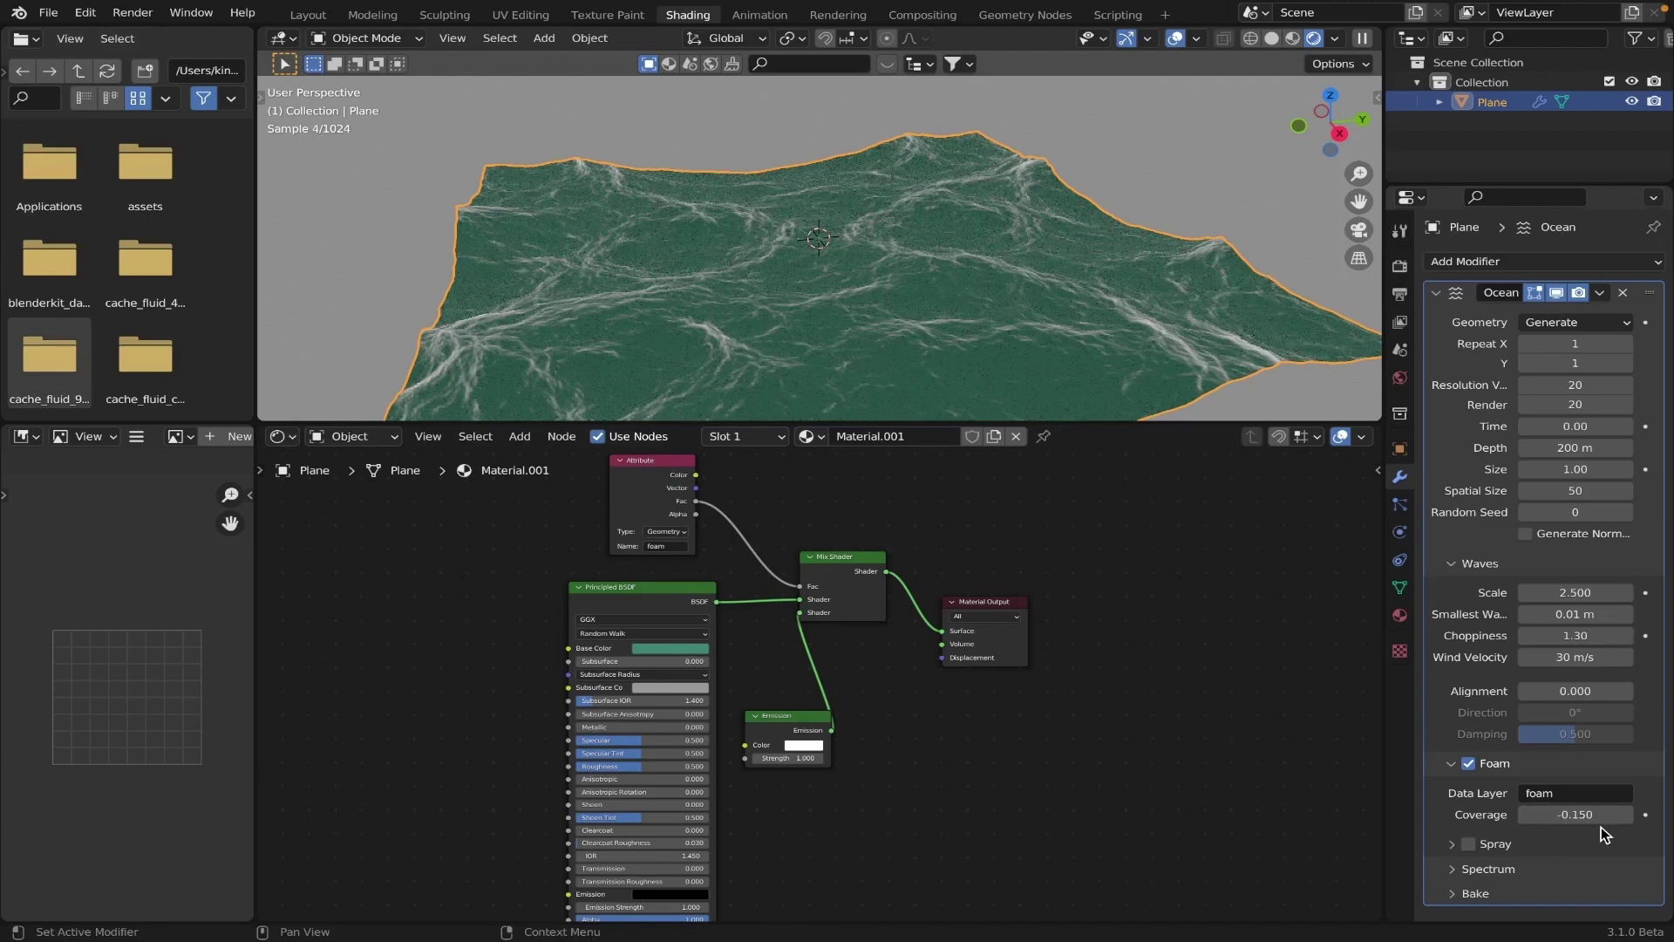
middle_drag(963, 326, 1003, 321)
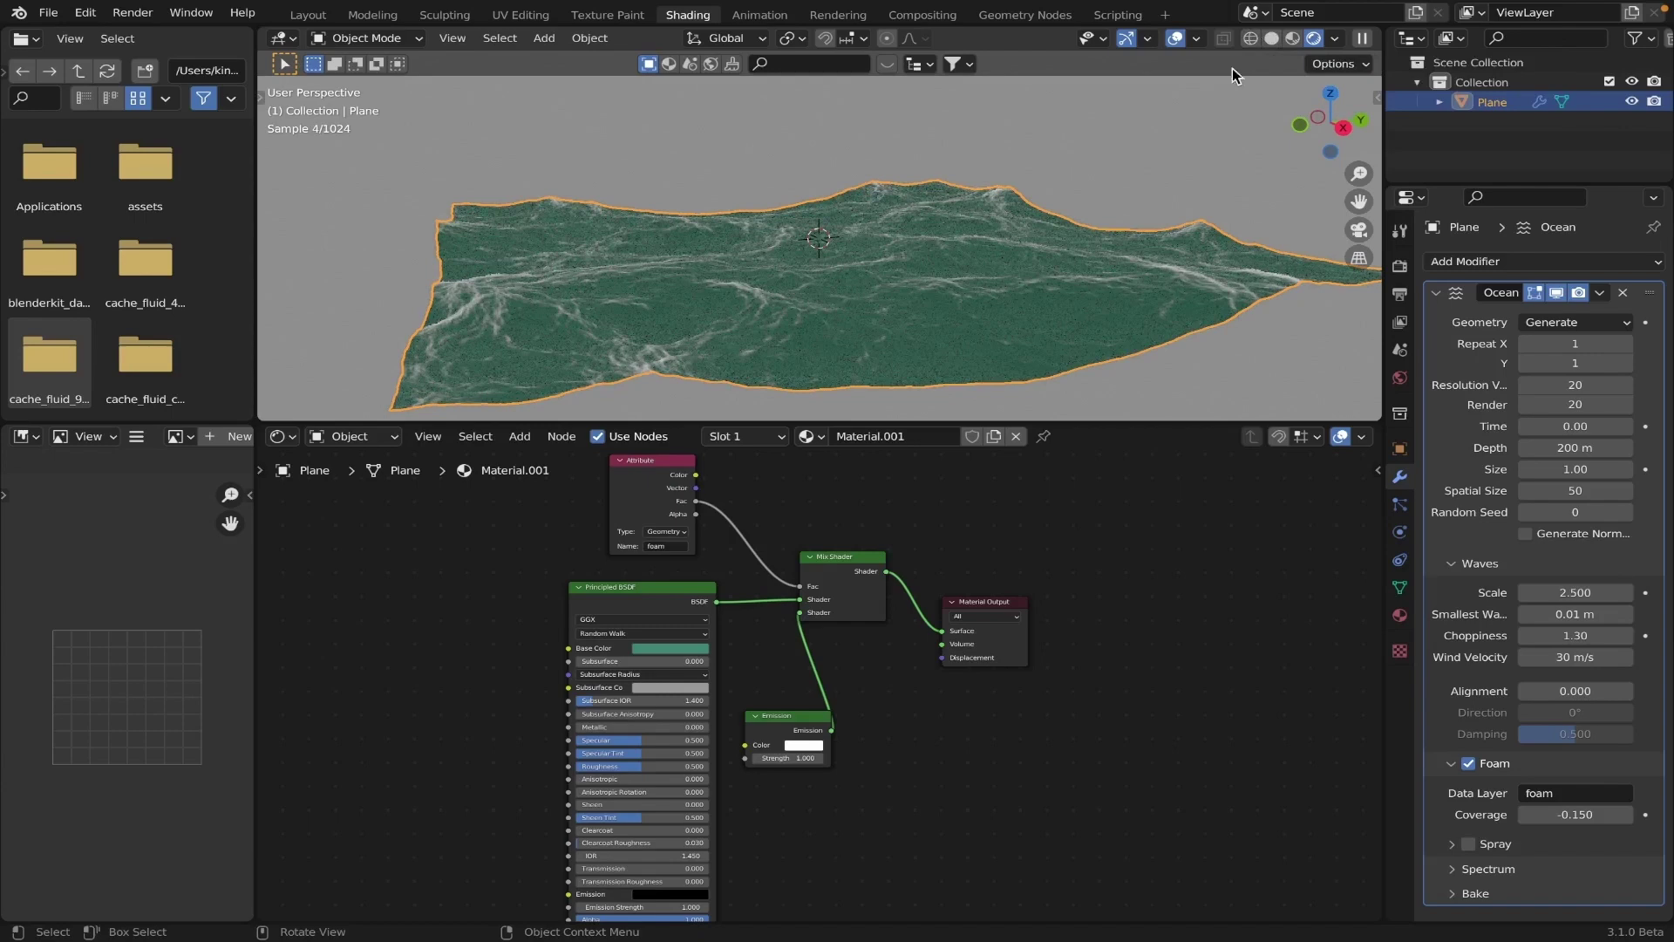
Step: Return the viewport to solid shading and hide the viewport overlays
click(1270, 39)
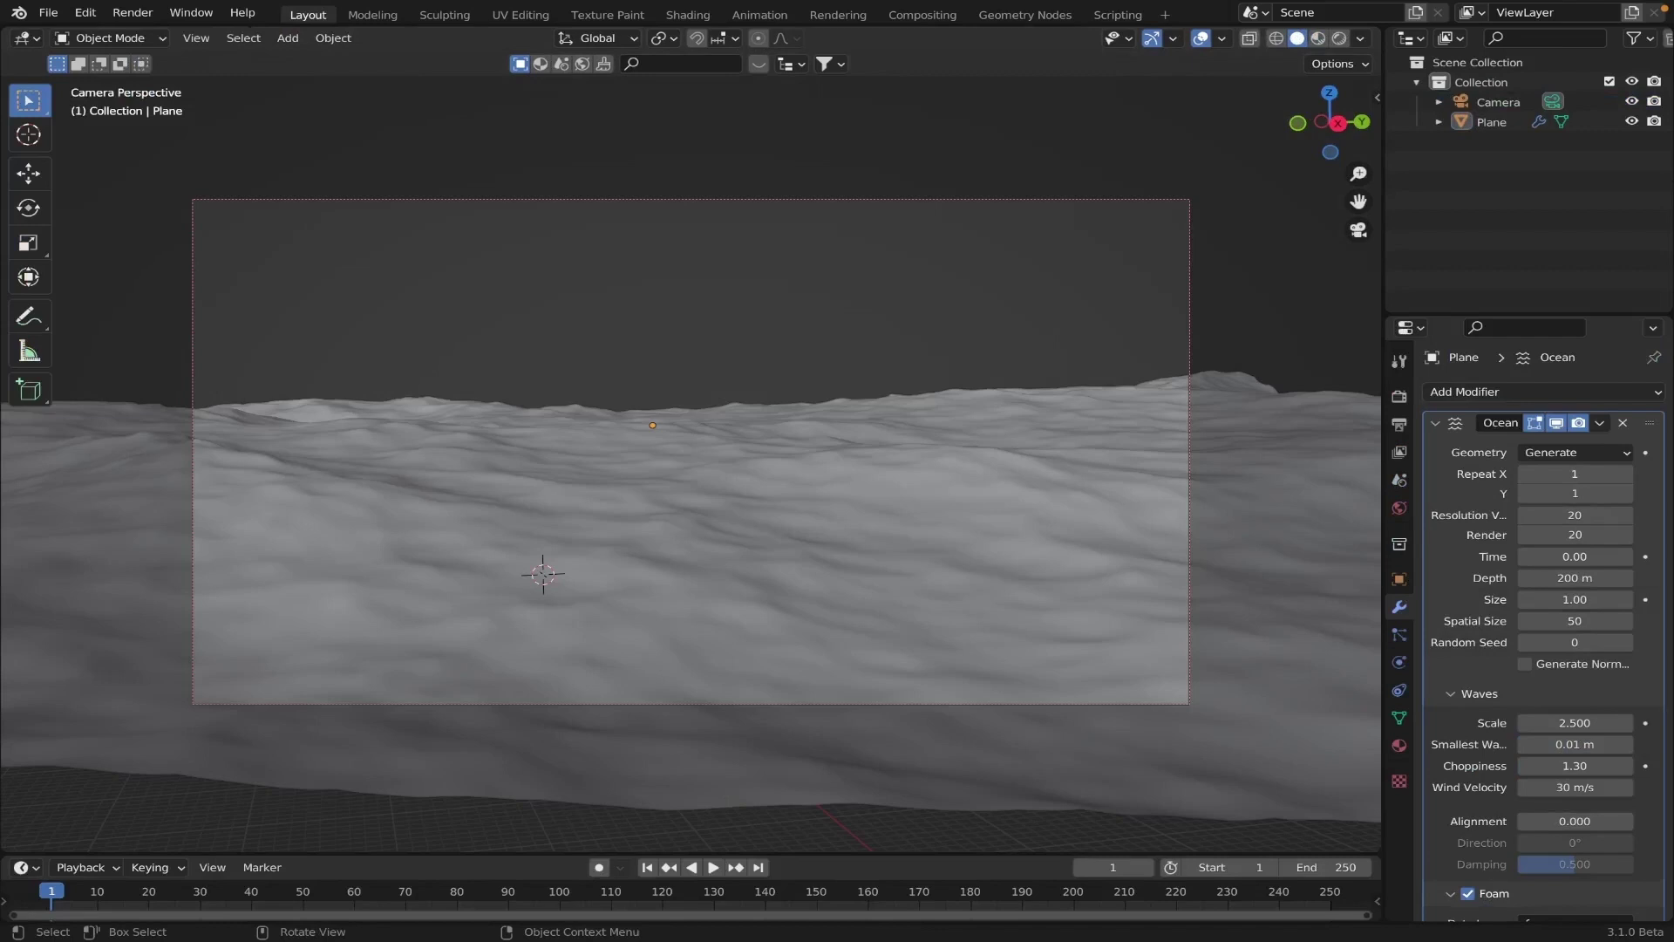
click(1201, 39)
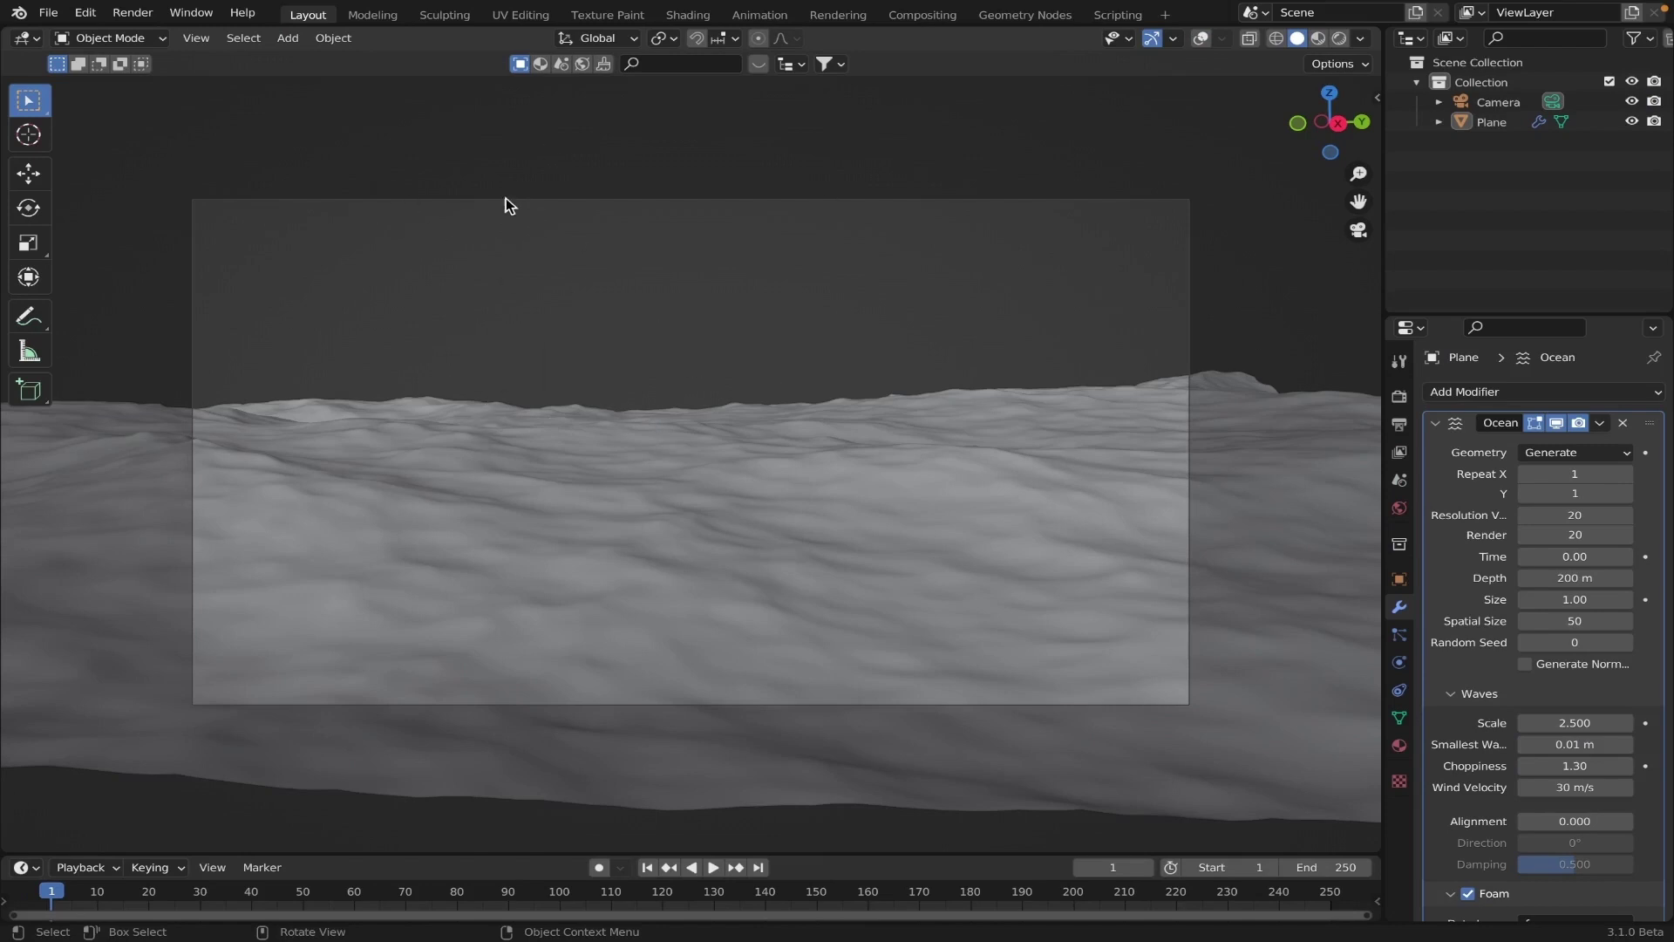